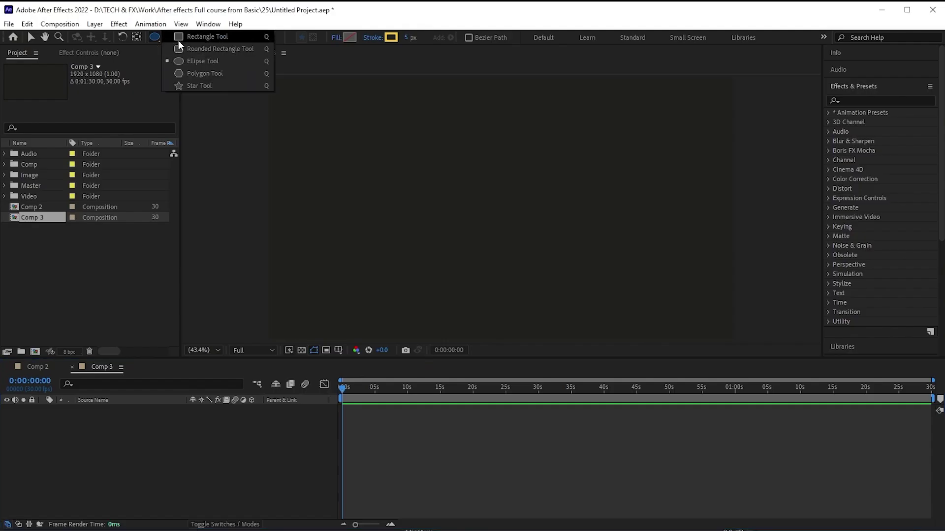
Step: Drag out a tall, narrow rectangle shape layer in the centre of Comp 3
left_click_drag(385, 166, 415, 259)
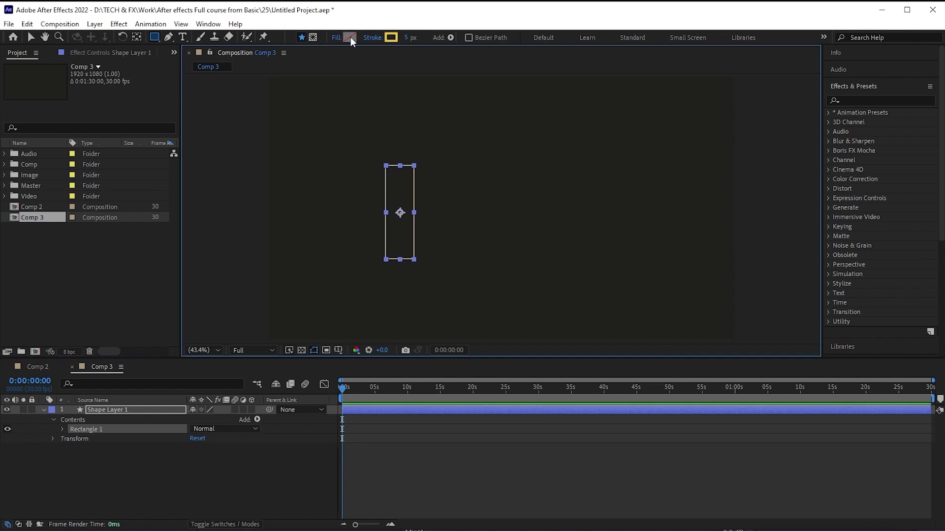
Step: Give Rectangle 1 a solid yellow fill and set its stroke to None
left_click(337, 38)
left_click(491, 270)
left_click(518, 328)
left_click(393, 38)
left_click(481, 270)
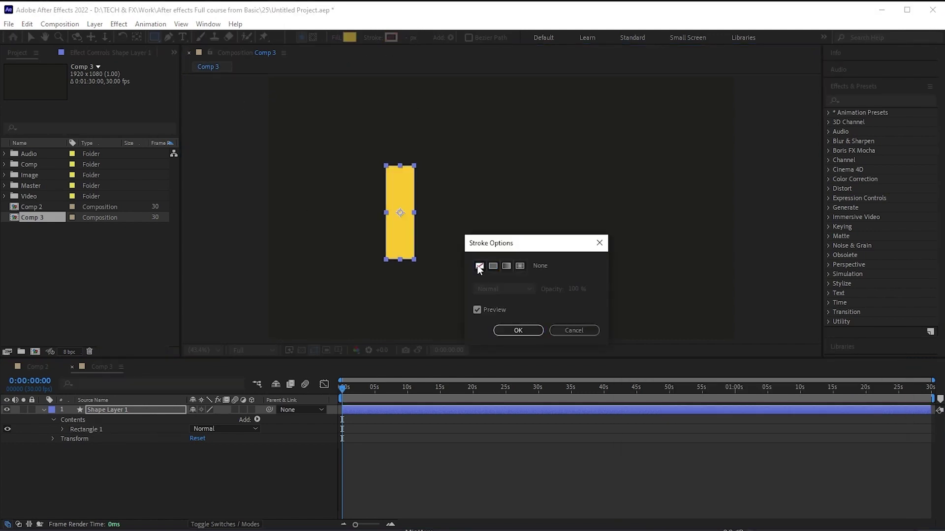
left_click(518, 332)
left_click(53, 420)
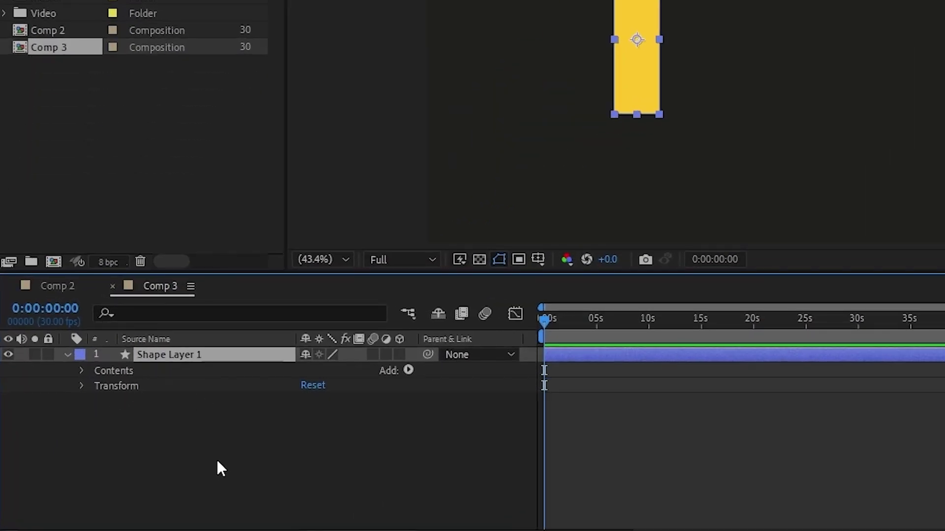
Step: Expand Contents and Rectangle 1 to inspect Rectangle Path, Fill and Stroke, toggling stroke visibility
left_click(82, 371)
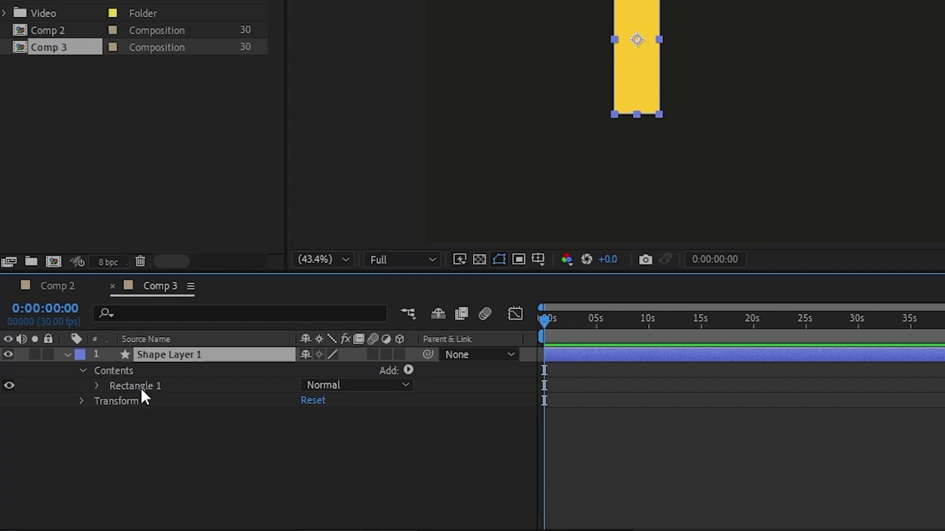
left_click(97, 386)
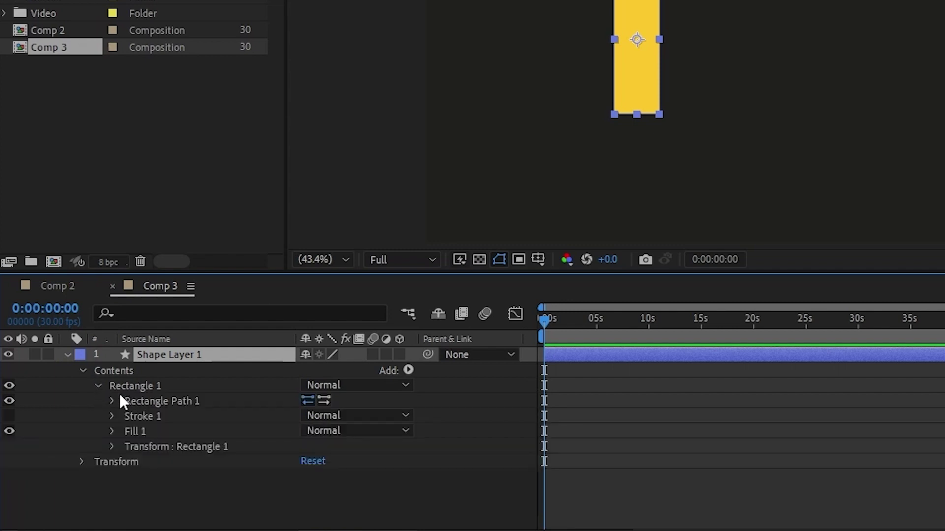
left_click(147, 401)
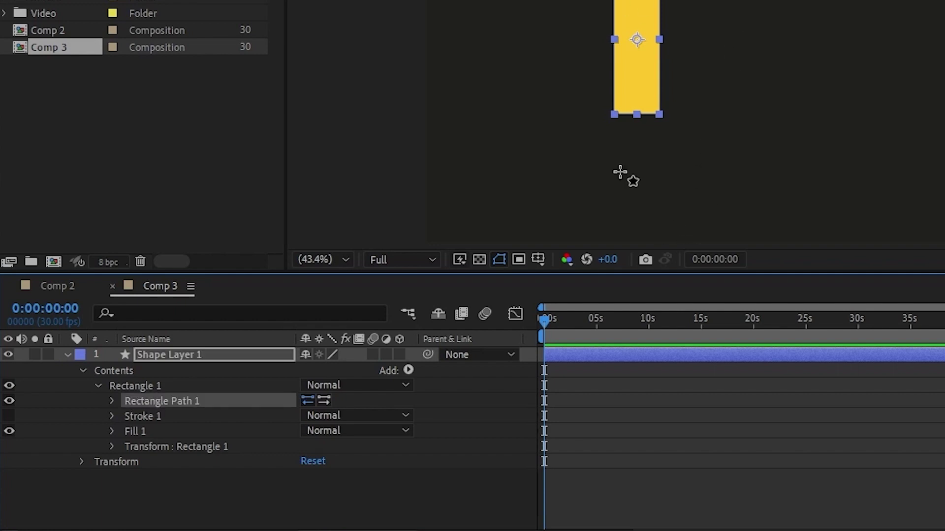
left_click(142, 430)
left_click(140, 416)
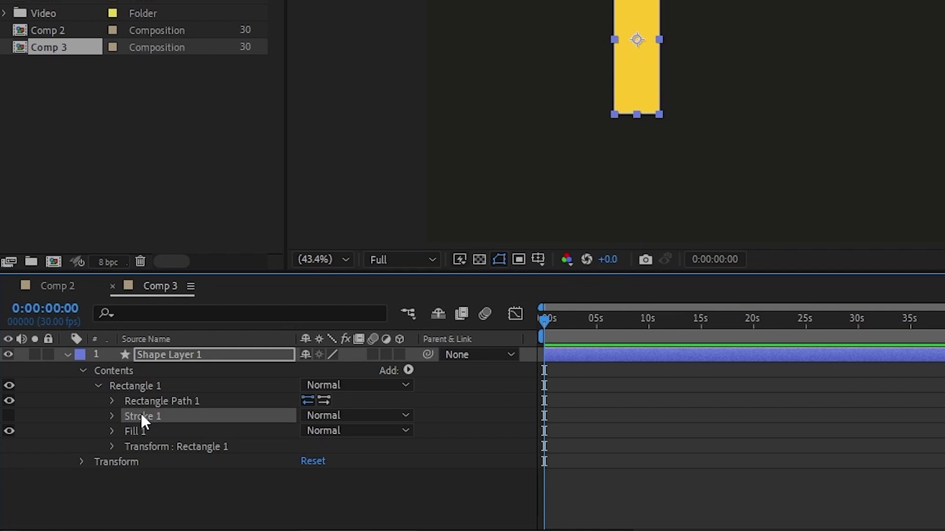
left_click(9, 416)
left_click(125, 388)
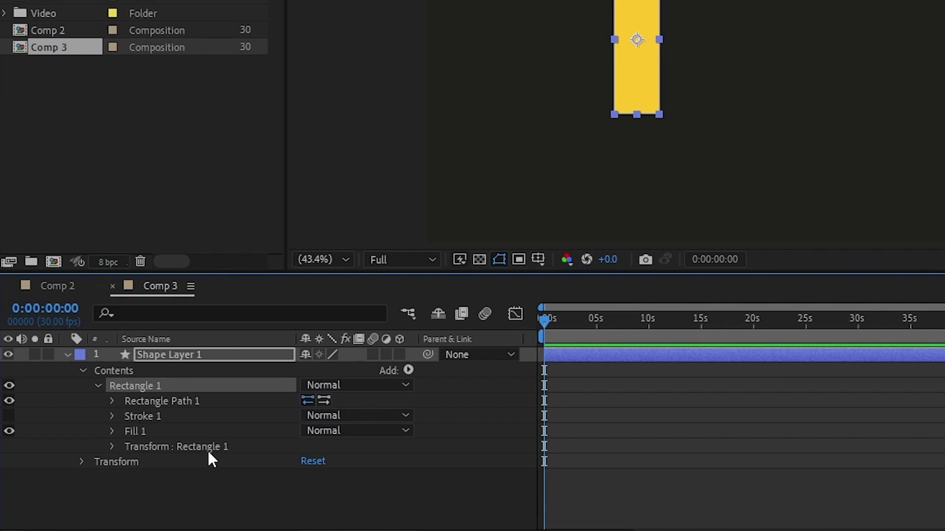
Step: Check the layer's Transform properties, then collapse Rectangle 1 back under Contents
left_click(82, 462)
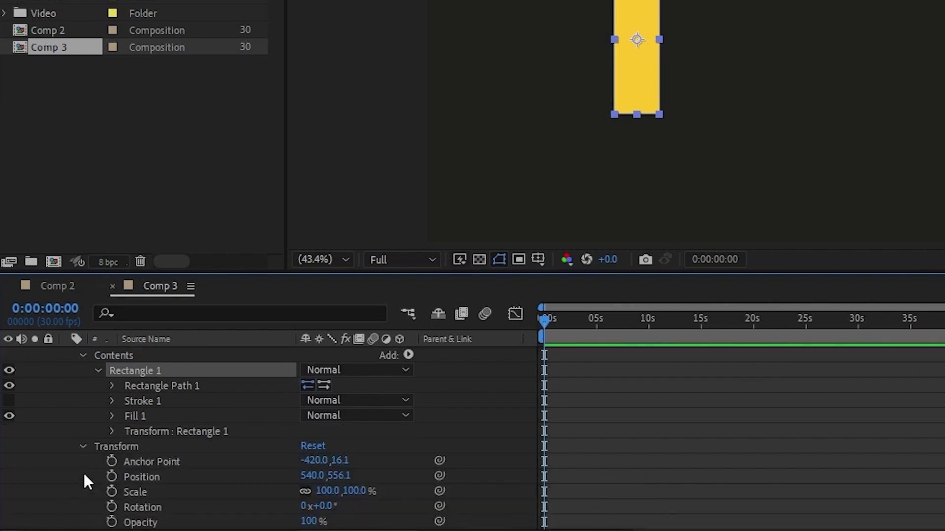
left_click(83, 447)
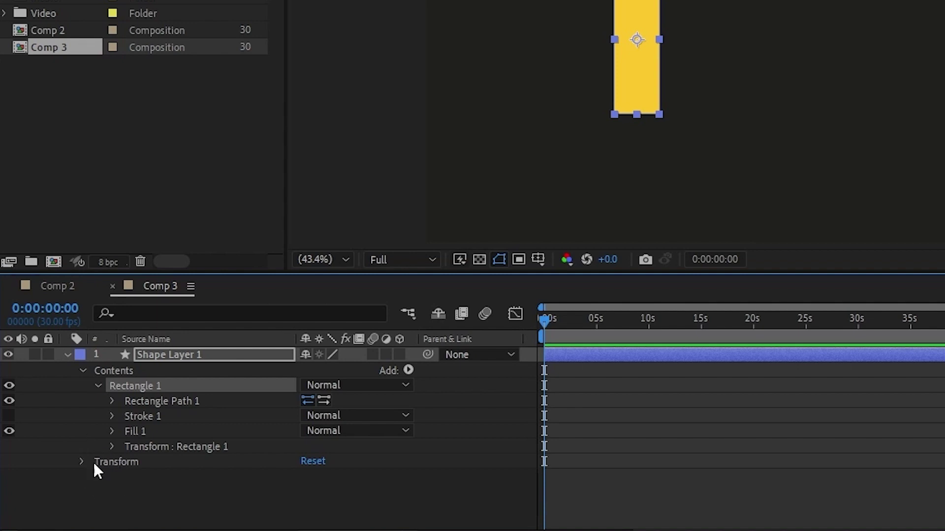
left_click(98, 385)
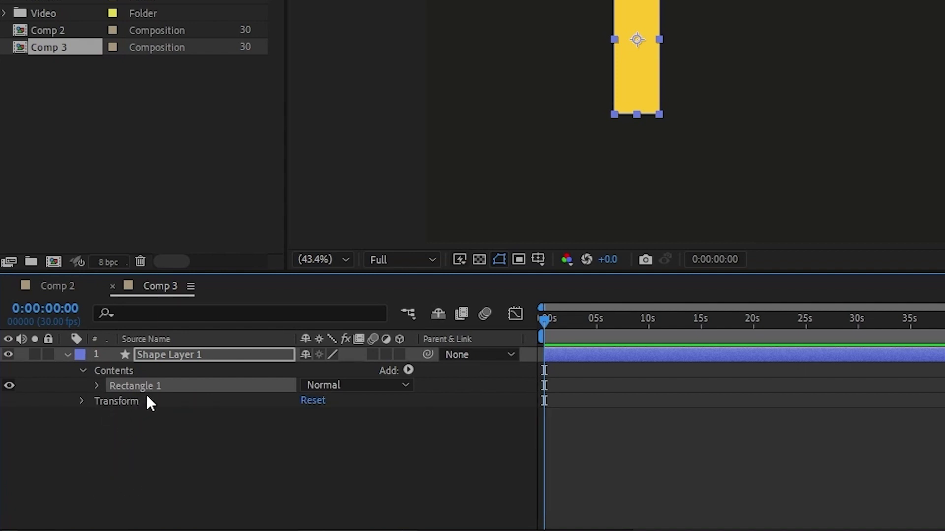
left_click(165, 436)
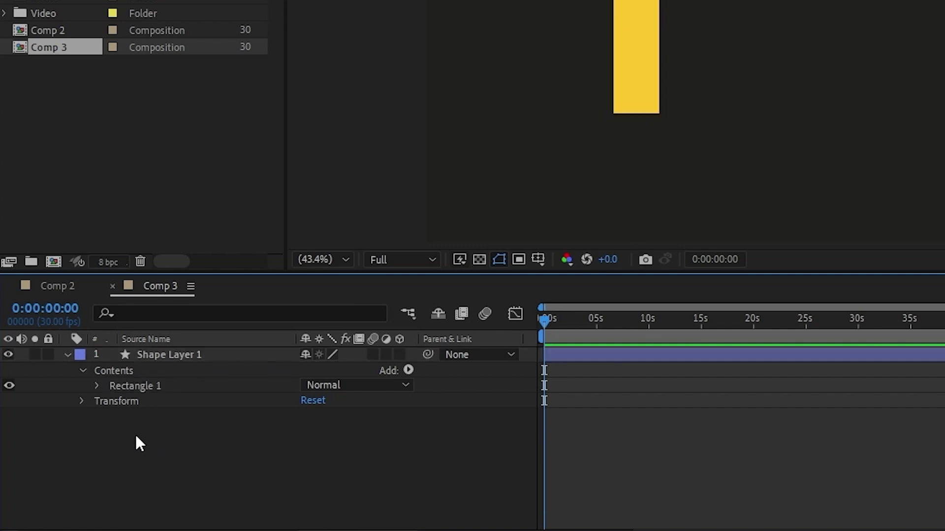
left_click(97, 386)
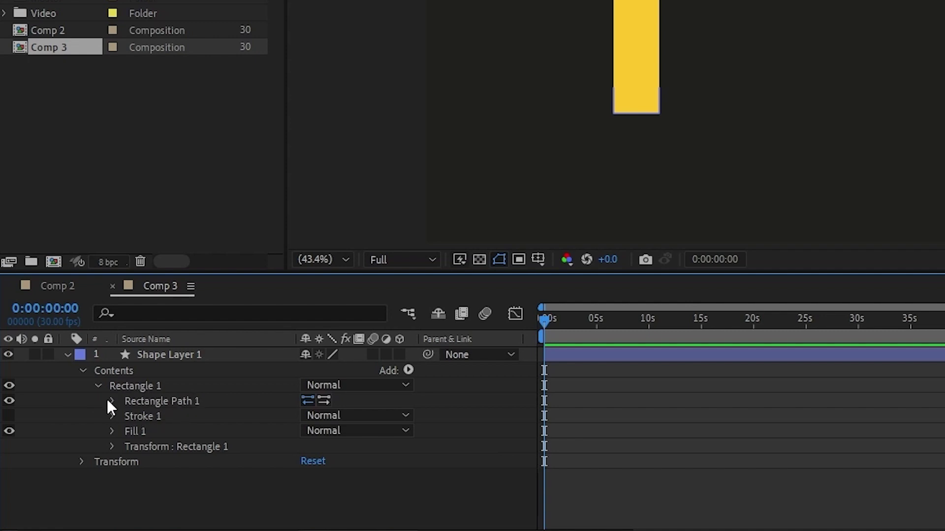
left_click(98, 386)
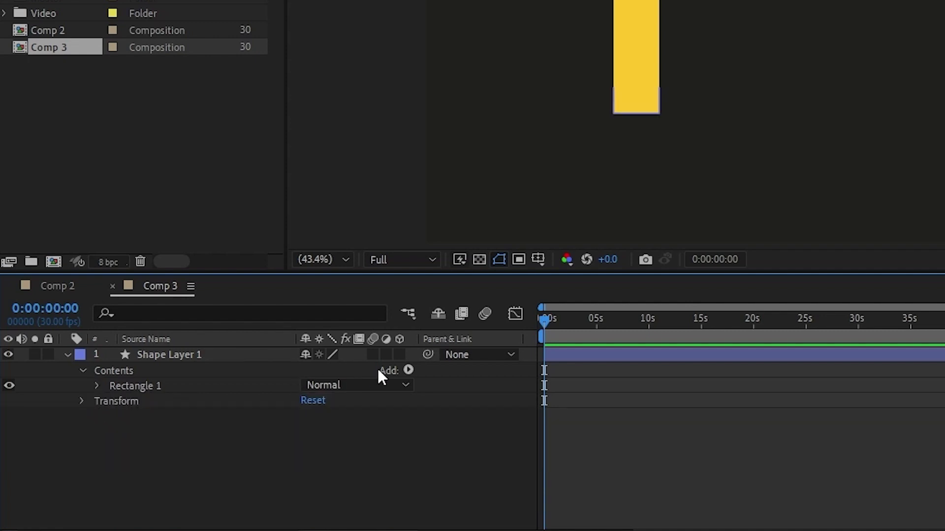
left_click(412, 371)
Step: Add a Repeater to Shape Layer 1's contents
left_click(132, 433)
left_click(118, 374)
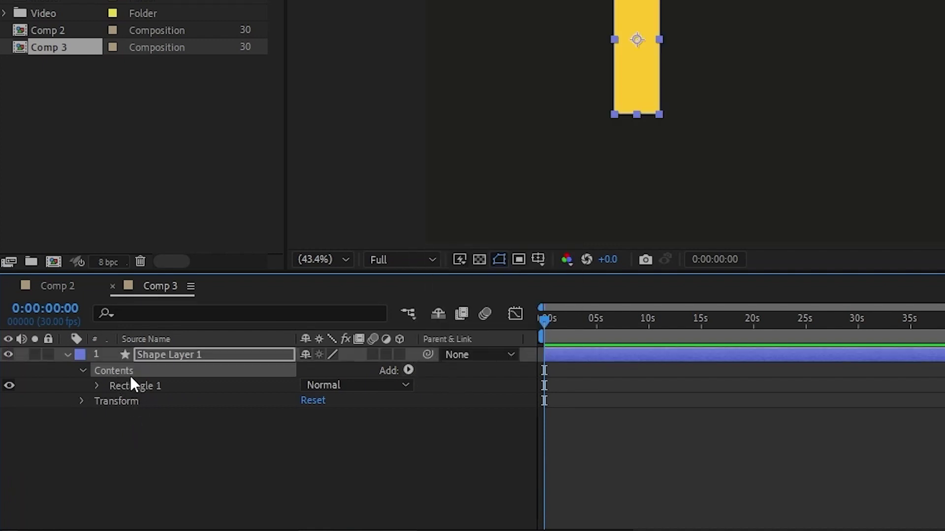
left_click(408, 370)
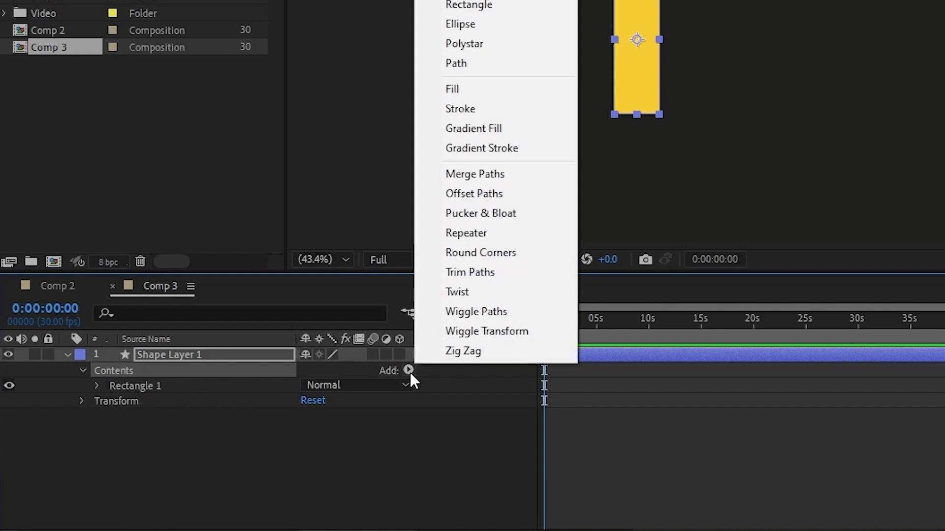
left_click(475, 232)
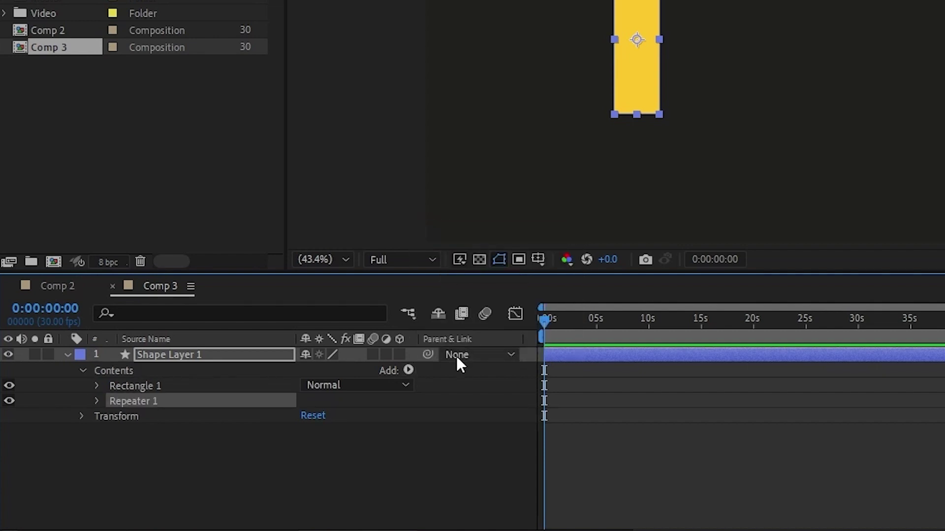
Step: Review Repeater 1 and its Transform settings: 3 copies, Position 100,0
left_click(96, 386)
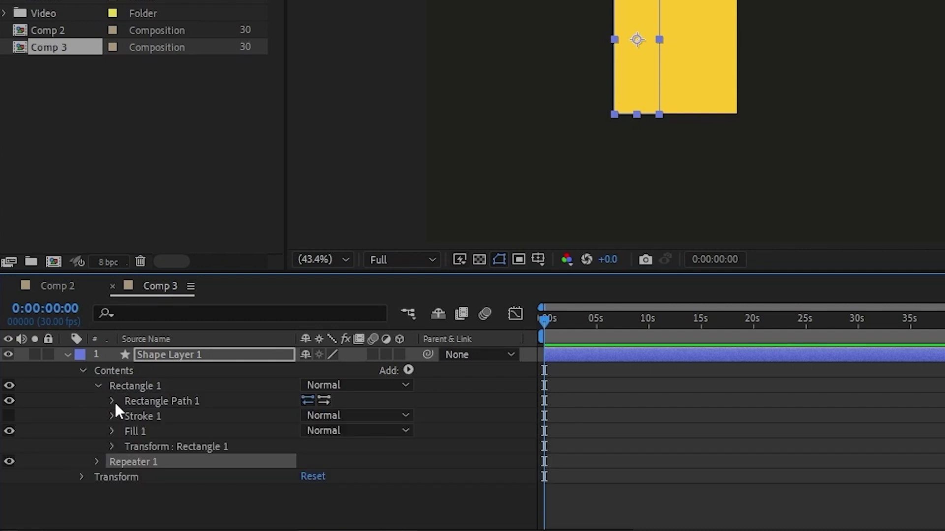
left_click(112, 446)
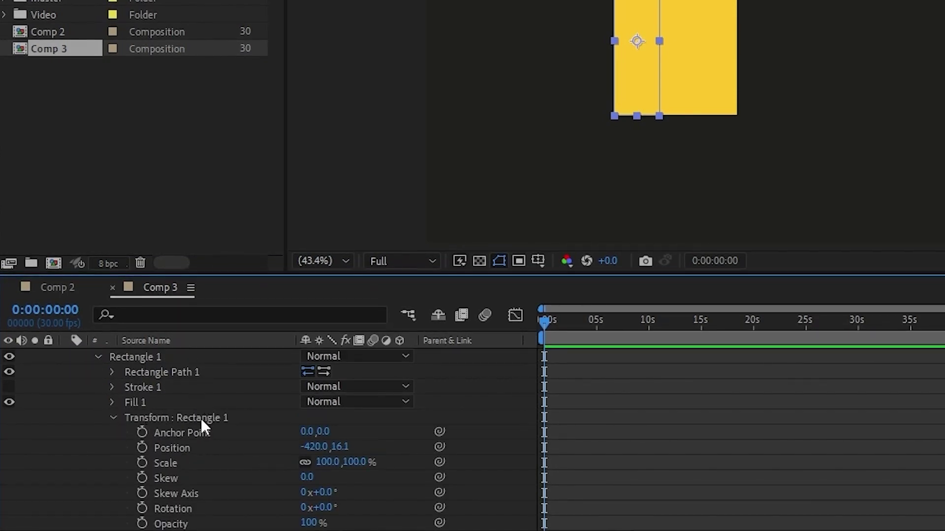
left_click(114, 417)
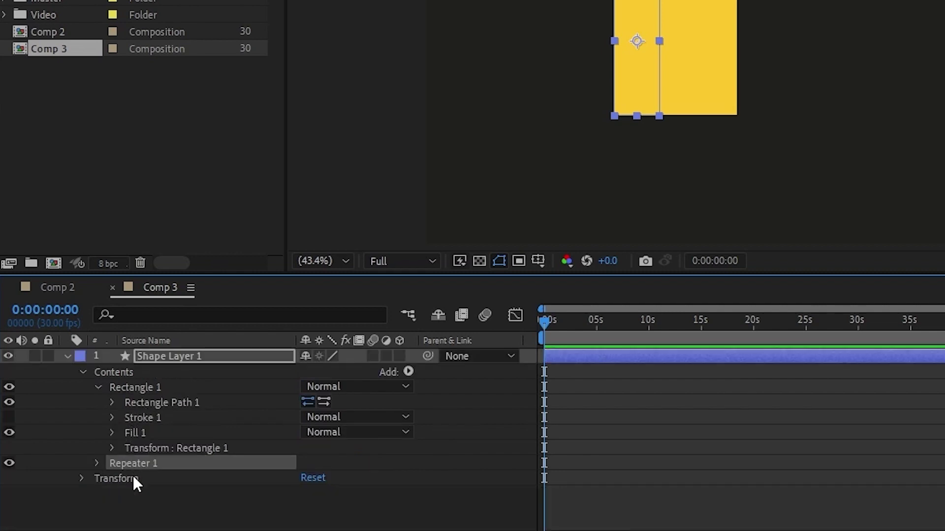
left_click(96, 463)
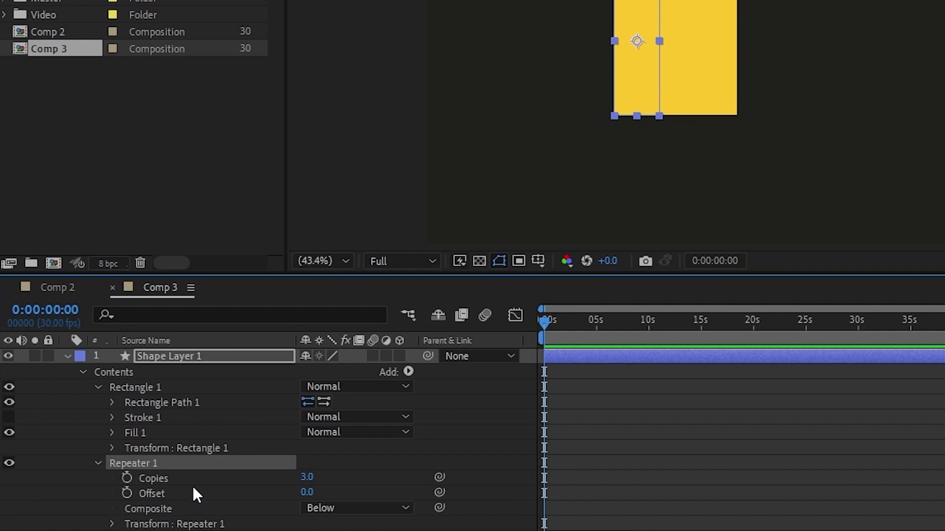
scroll(156, 492, "down", 1)
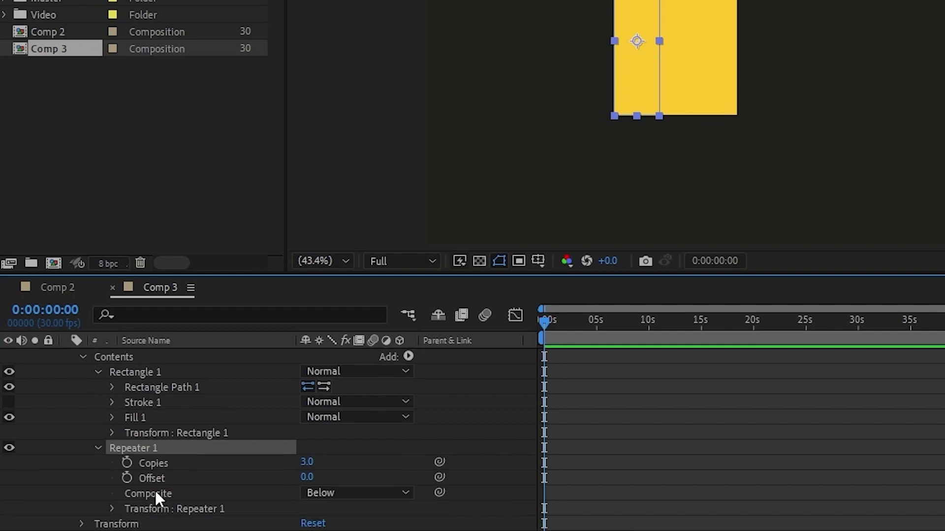
left_click(111, 509)
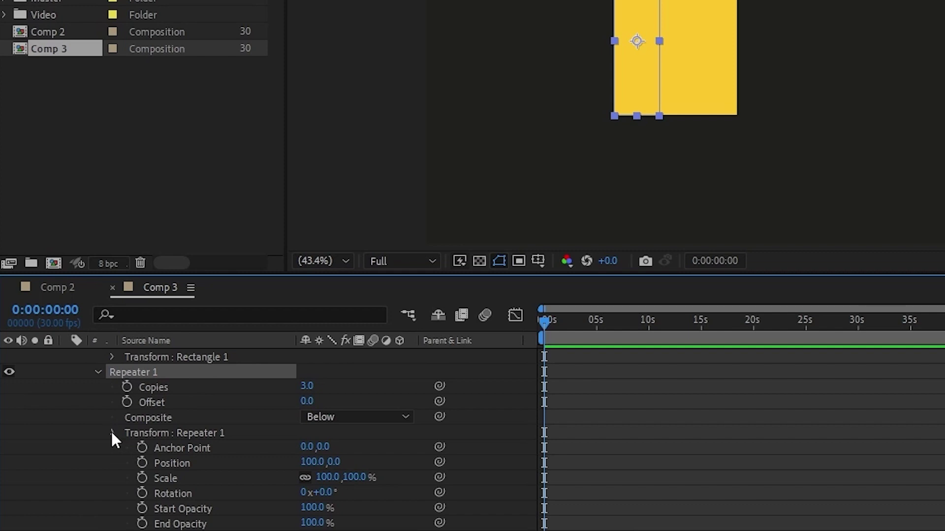
left_click(112, 433)
left_click(99, 448)
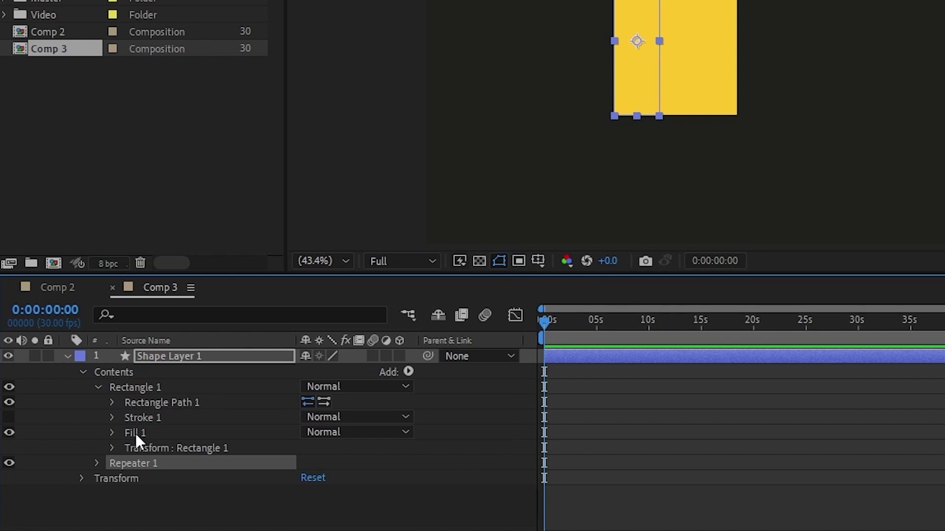
Step: Toggle Repeater 1 off and back on to compare, then enlarge the timeline panel
left_click(158, 490)
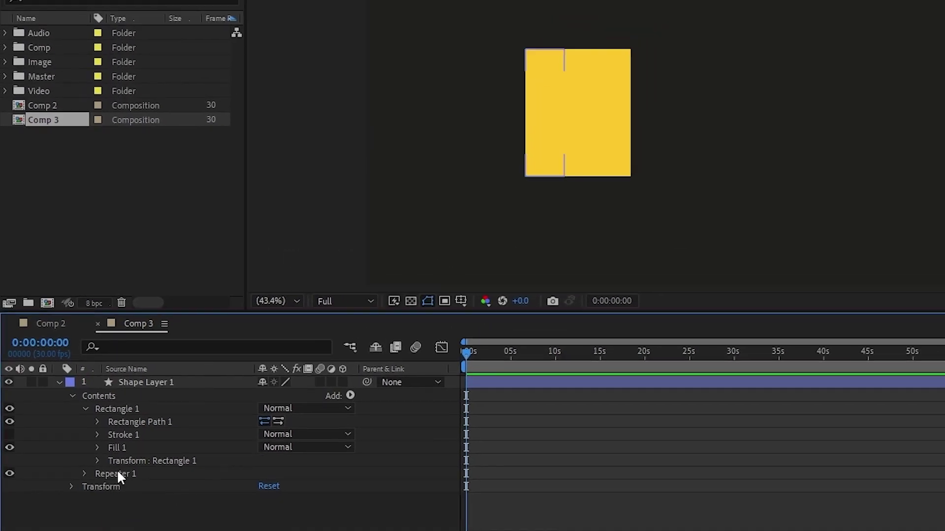
left_click(9, 473)
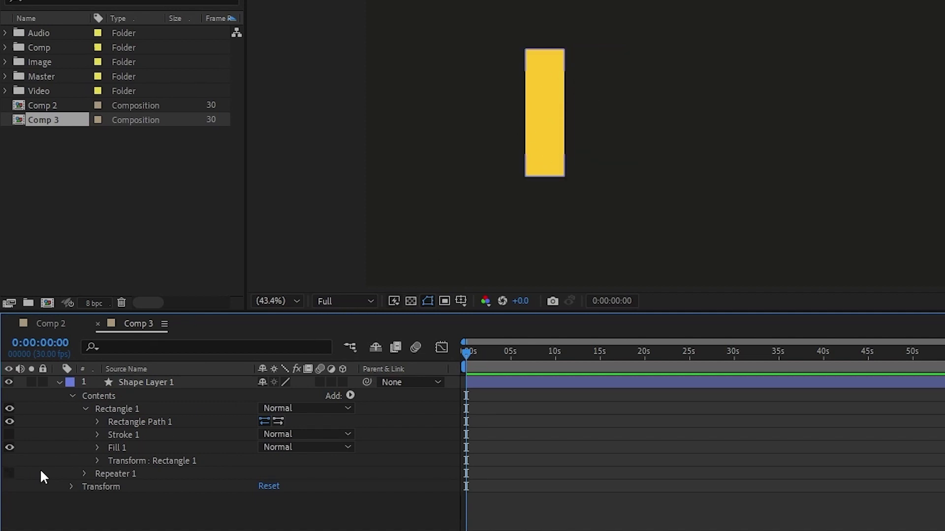
left_click(9, 474)
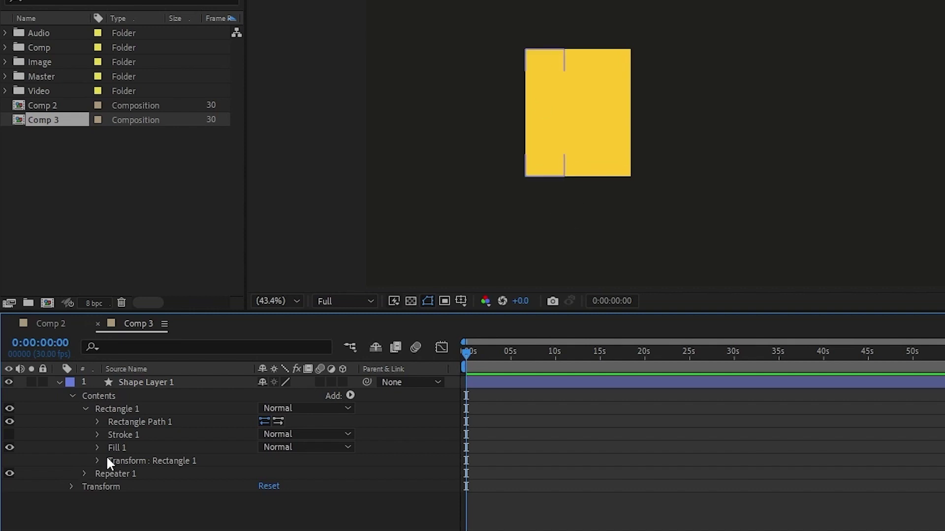
left_click_drag(261, 313, 268, 259)
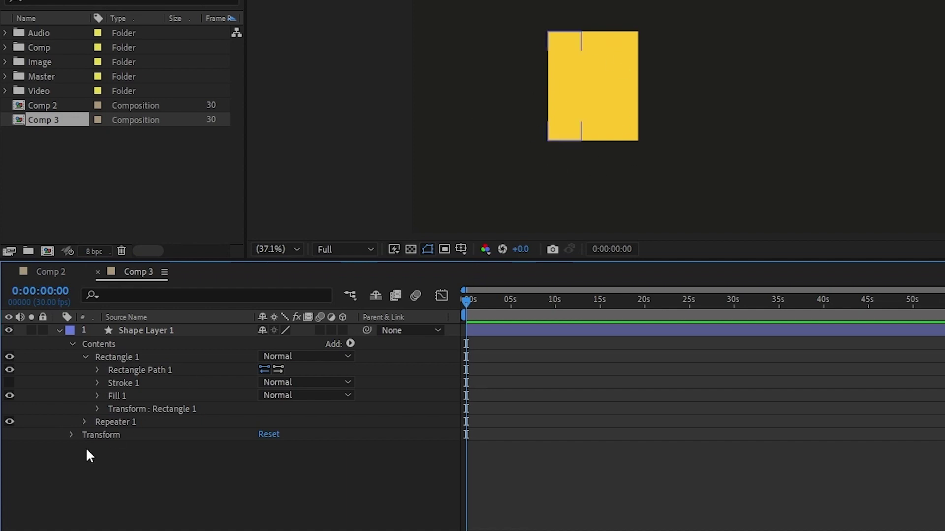
left_click(83, 422)
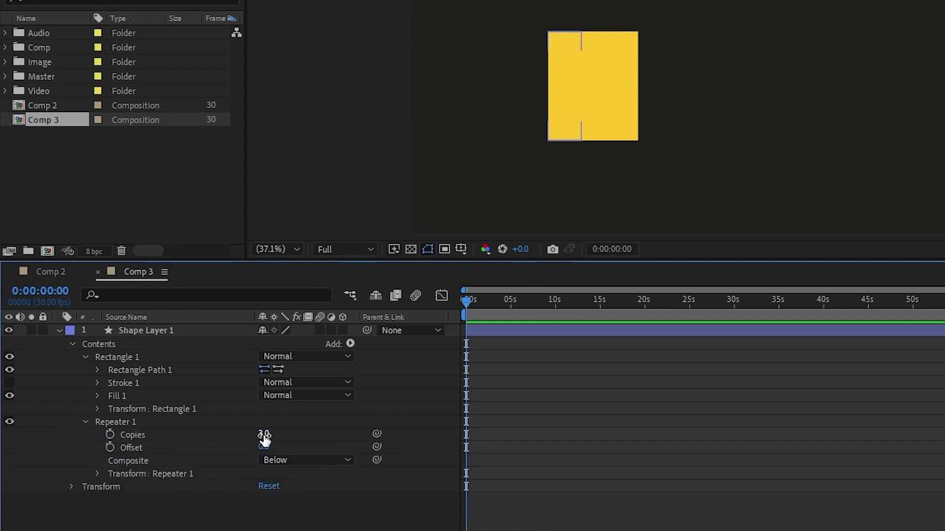
left_click(186, 436)
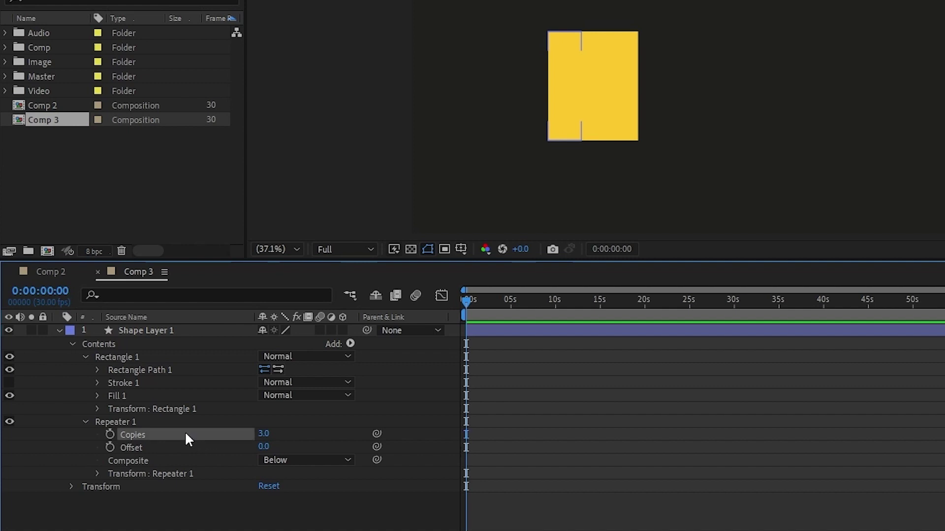
left_click(264, 434)
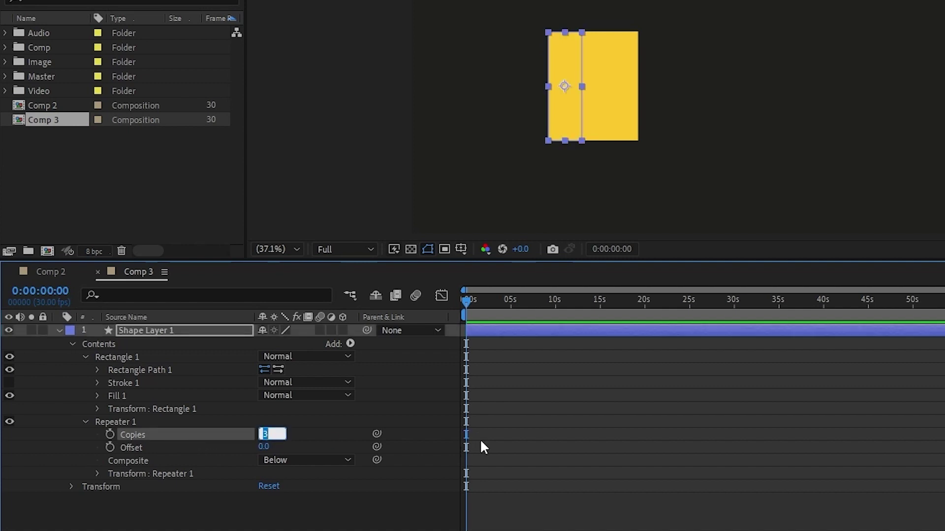
type("0")
key("Return")
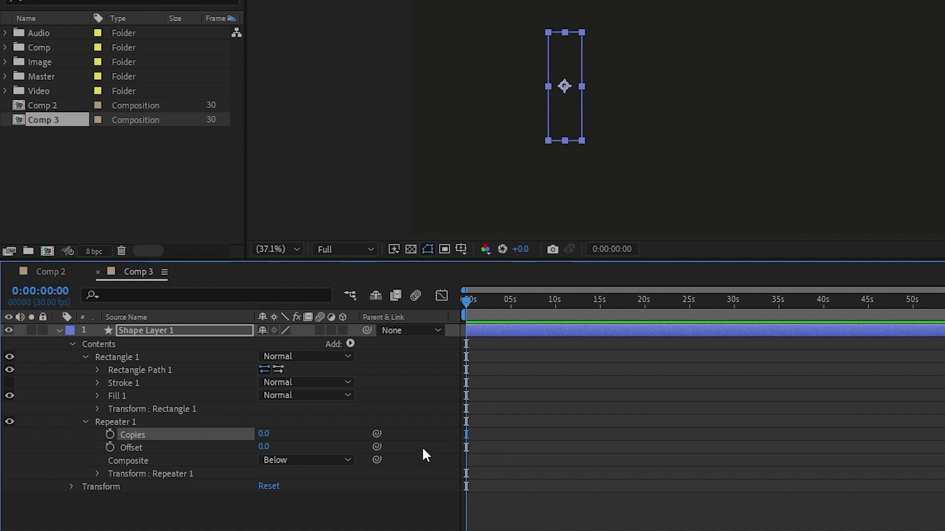
left_click(264, 434)
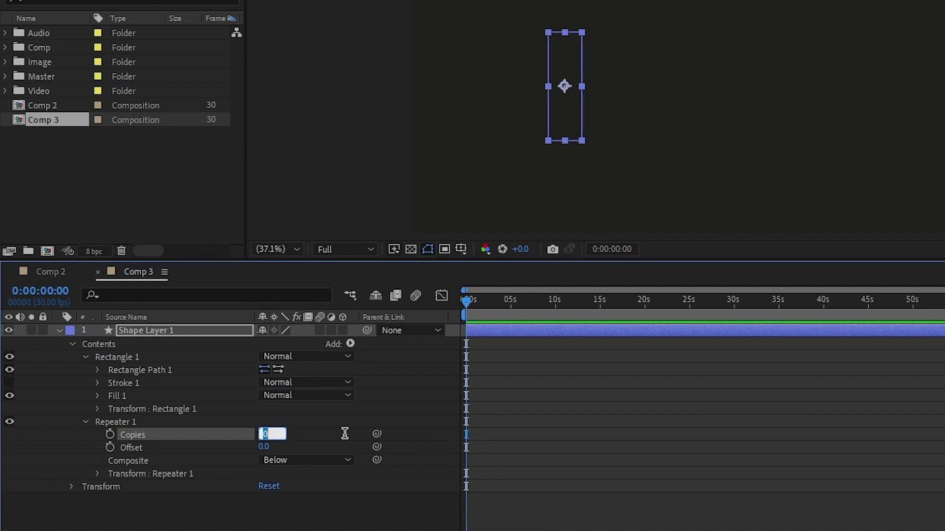
type("3")
key("Return")
left_click(58, 452)
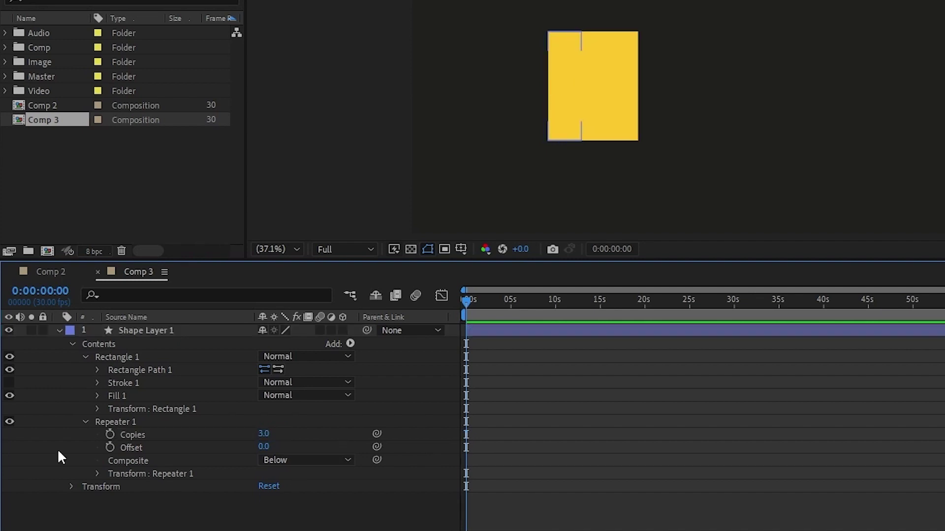
Step: Set Rectangle 1's own Transform Position to 0, 0 and expand Transform : Repeater 1
left_click(113, 408)
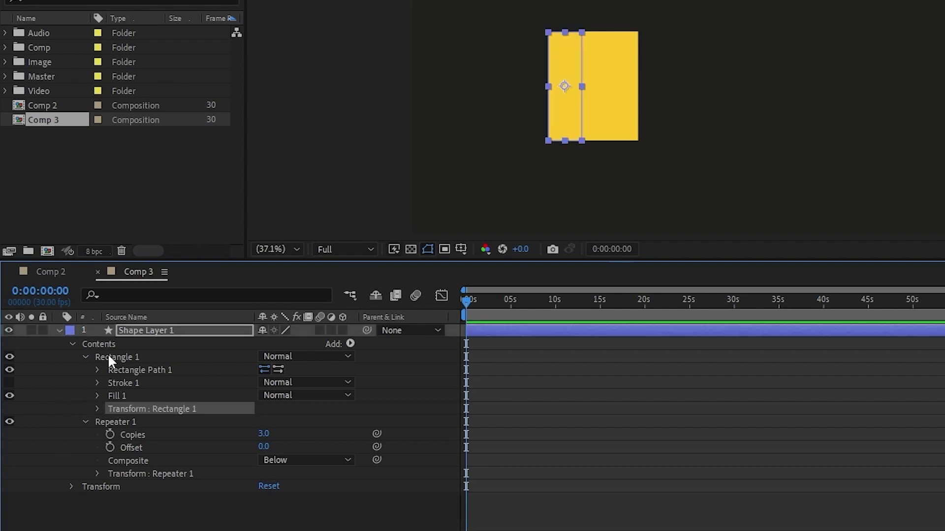
left_click(109, 357)
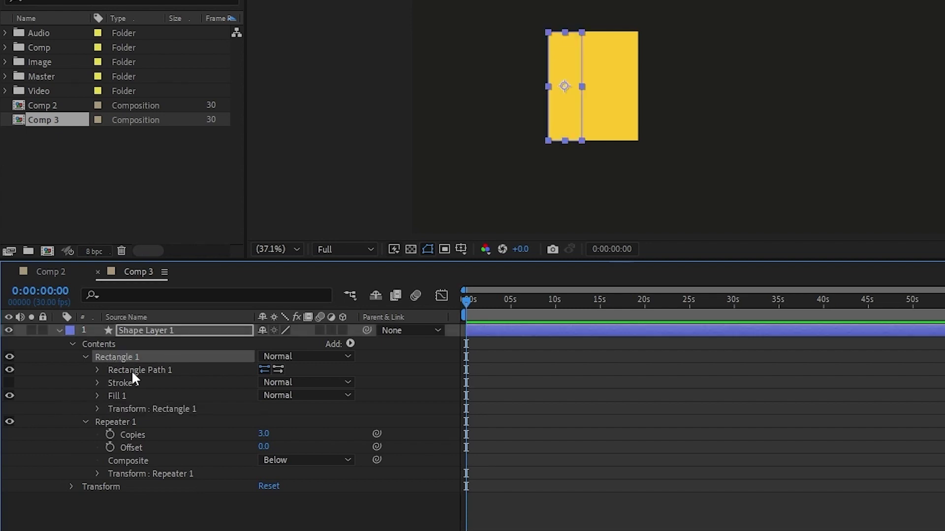
left_click(96, 409)
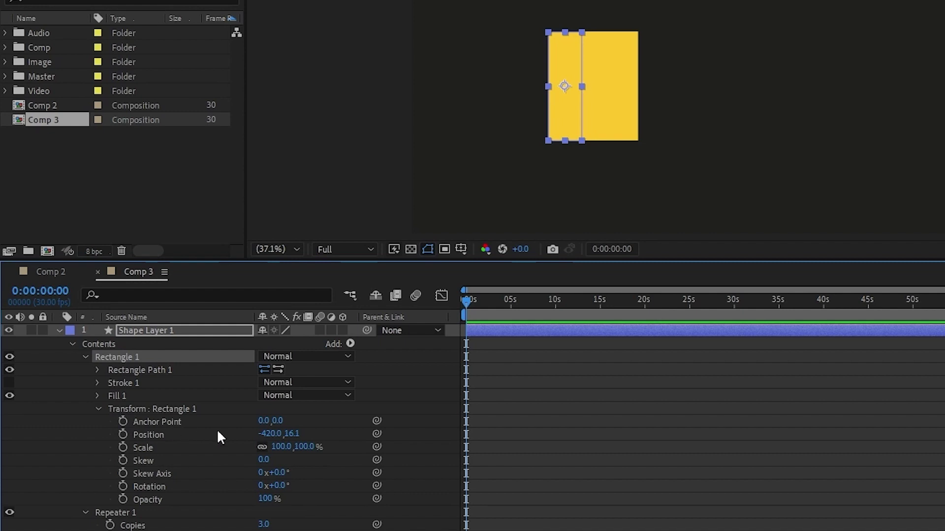
left_click(272, 434)
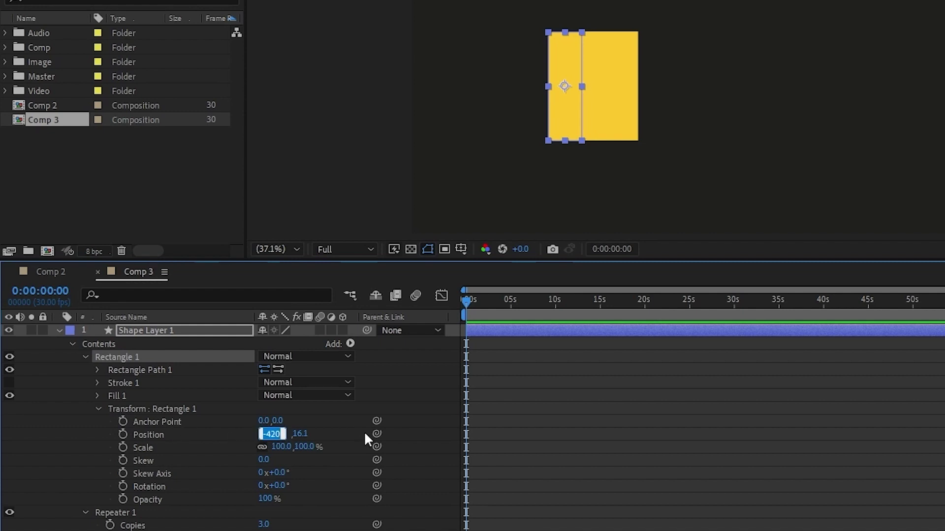
type("0")
key("Tab")
type("0")
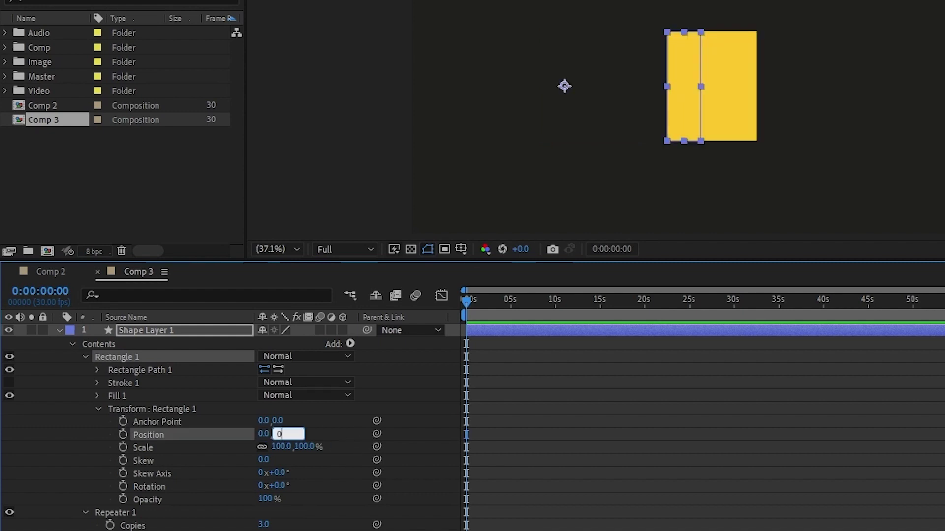
key("Return")
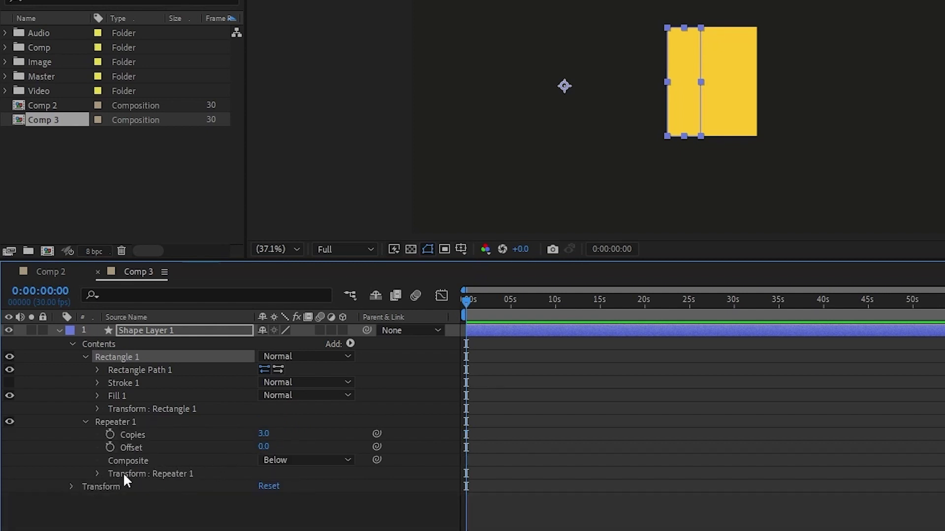
left_click(97, 473)
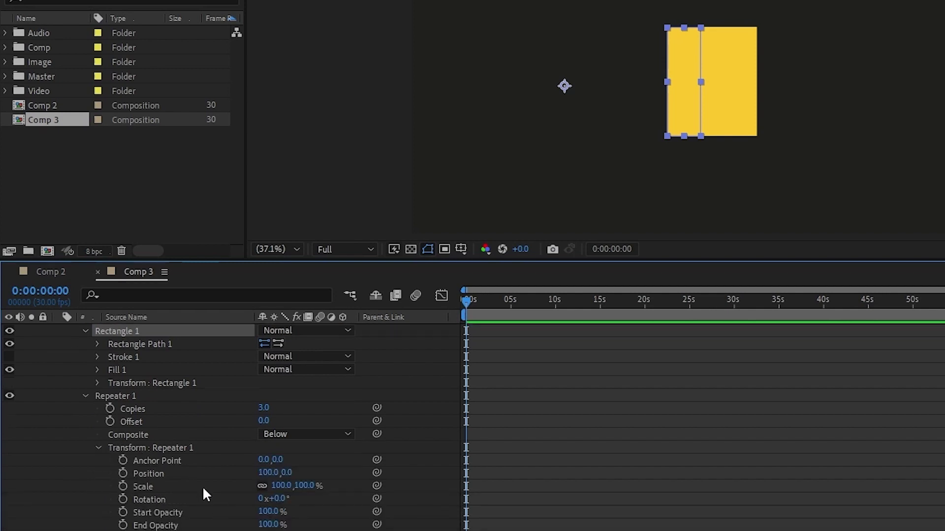
Step: Scrub the Repeater's Position X to test spacing, then set it to 0
left_click_drag(268, 474, 303, 469)
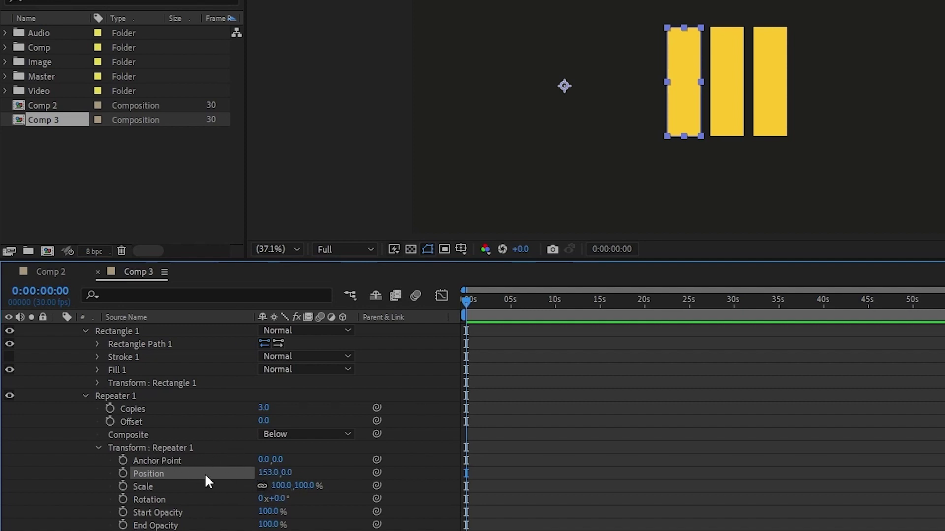
left_click(265, 472)
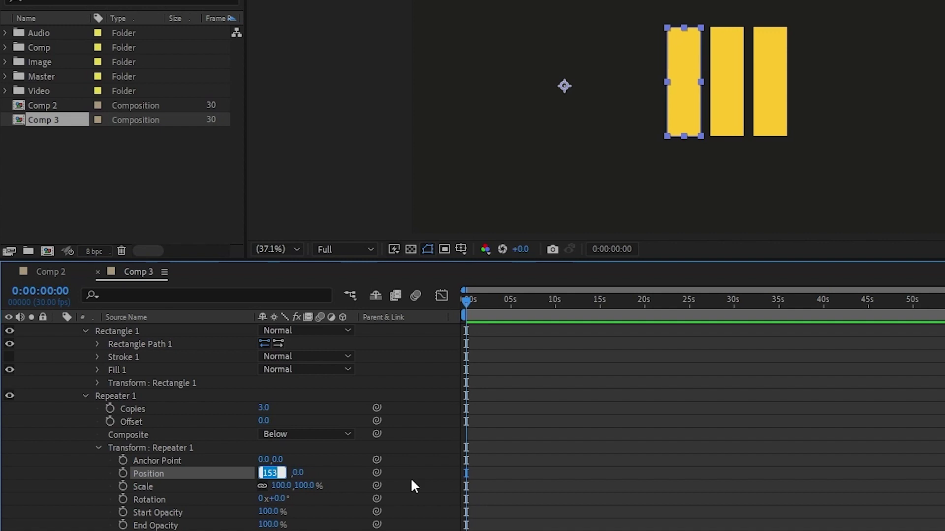
type("0")
key("Return")
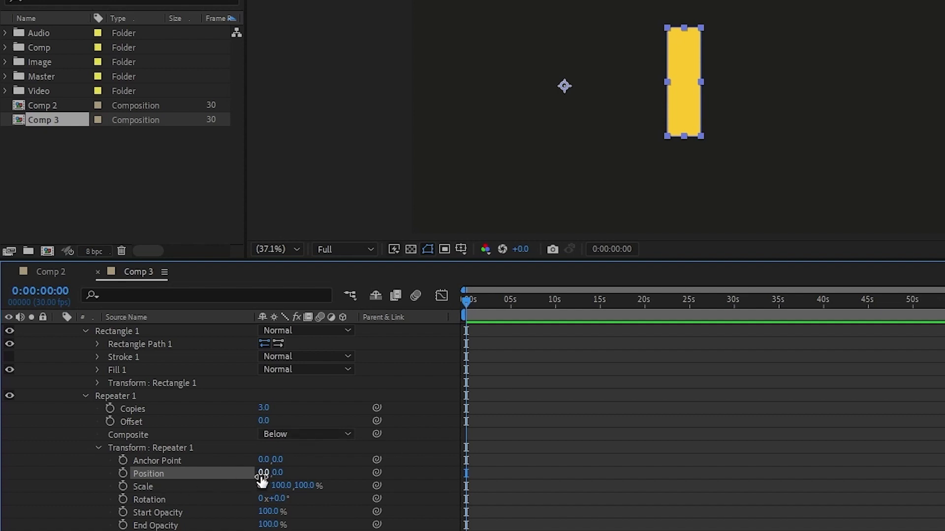
Step: Set Repeater 1's Position X to 143 and its Copies to 7
left_click_drag(263, 473, 357, 468)
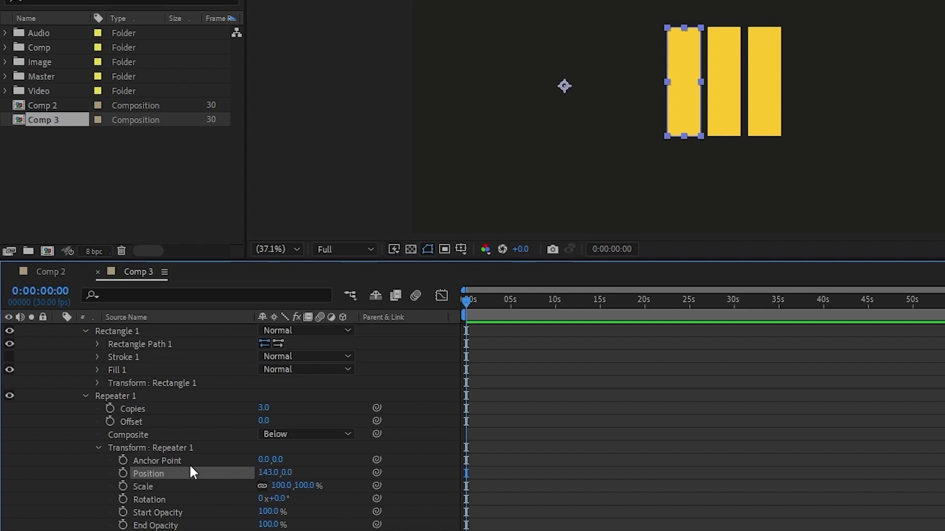
key("Return")
left_click(276, 479)
left_click(264, 408)
type("7")
key("Return")
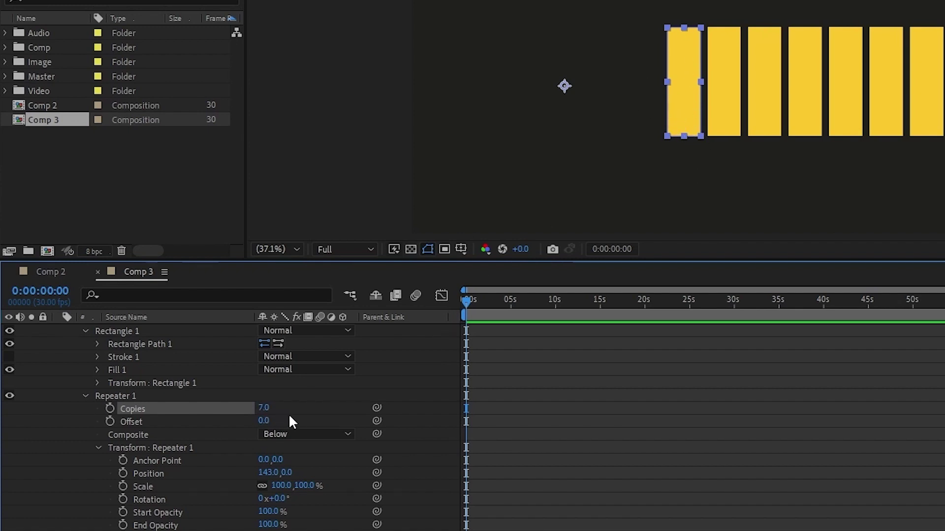
Step: Set the Repeater Offset to -3, then scrub Position X to widen the bar gaps
left_click(264, 422)
type("-3")
key("Return")
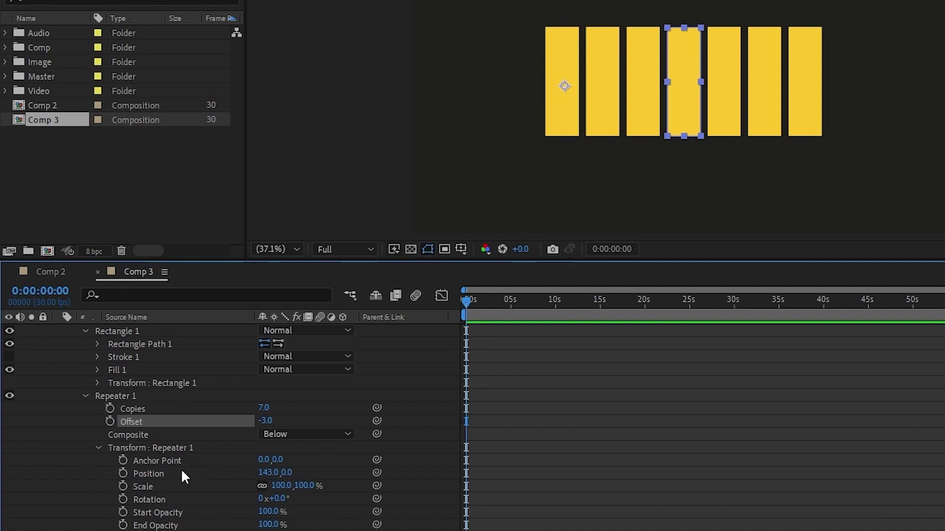
mouse_move(268, 473)
left_mouse_down()
mouse_move(292, 472)
mouse_move(146, 473)
mouse_move(357, 469)
left_mouse_up()
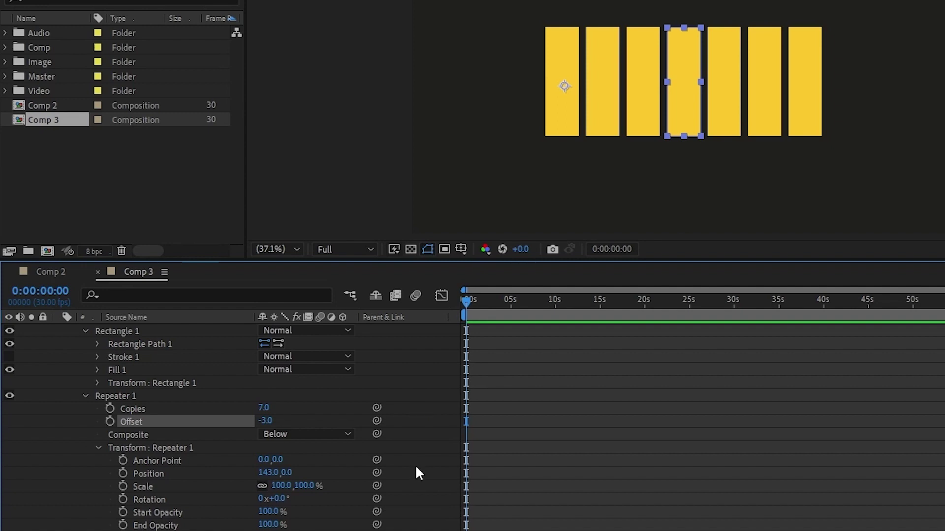
Step: In Comp 2, select Shape Layer 2 and set its stroke width to 50
left_click(49, 267)
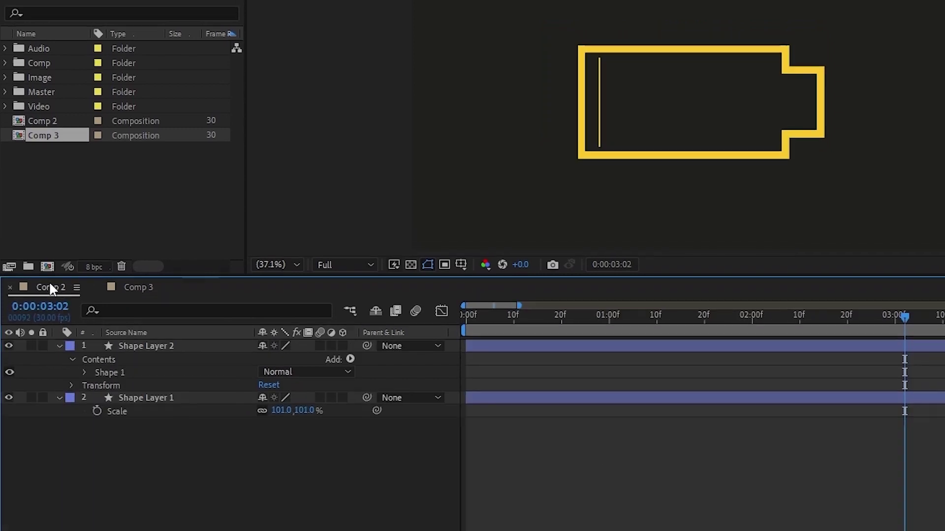
key("q")
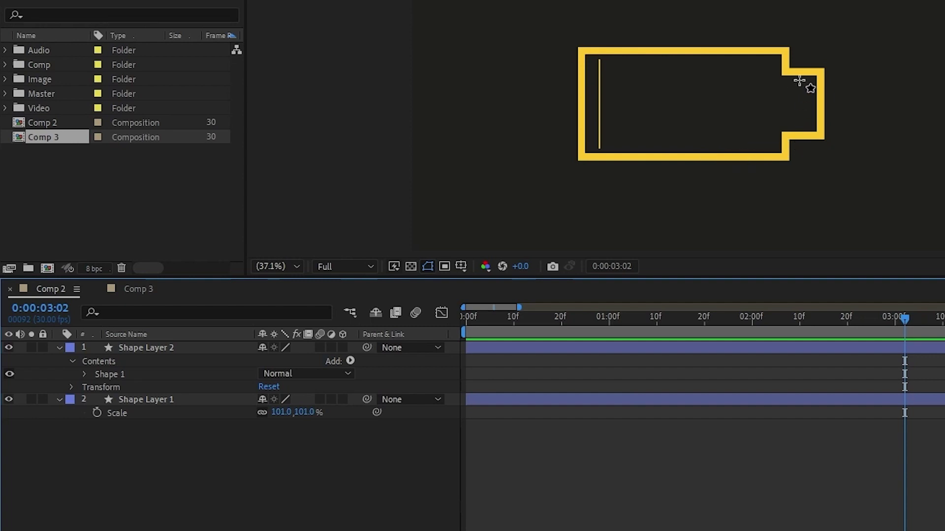
left_click(153, 348)
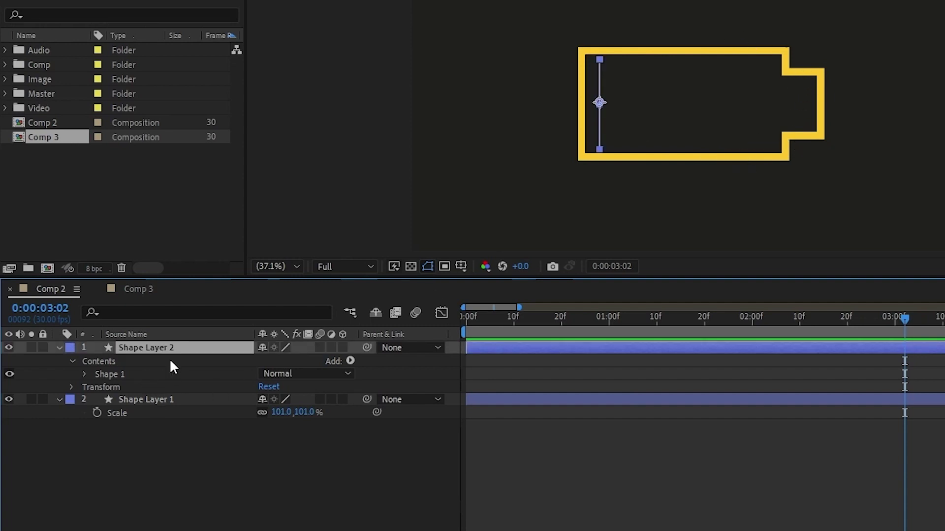
left_click(546, 477)
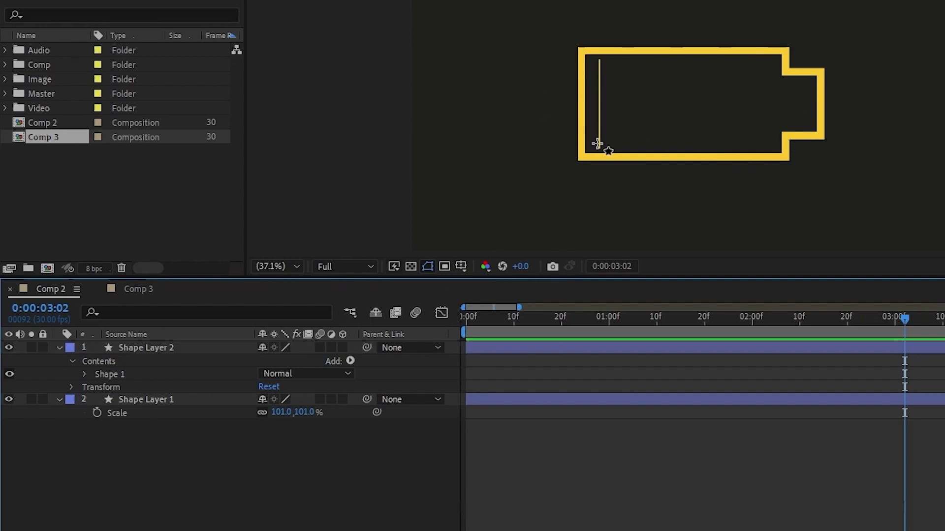
left_click(58, 347)
left_click(140, 347)
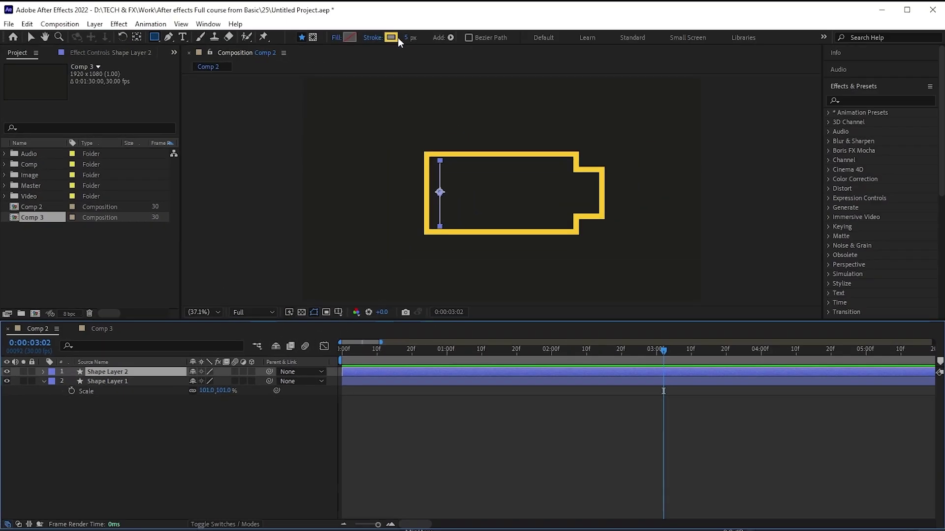
left_click(408, 38)
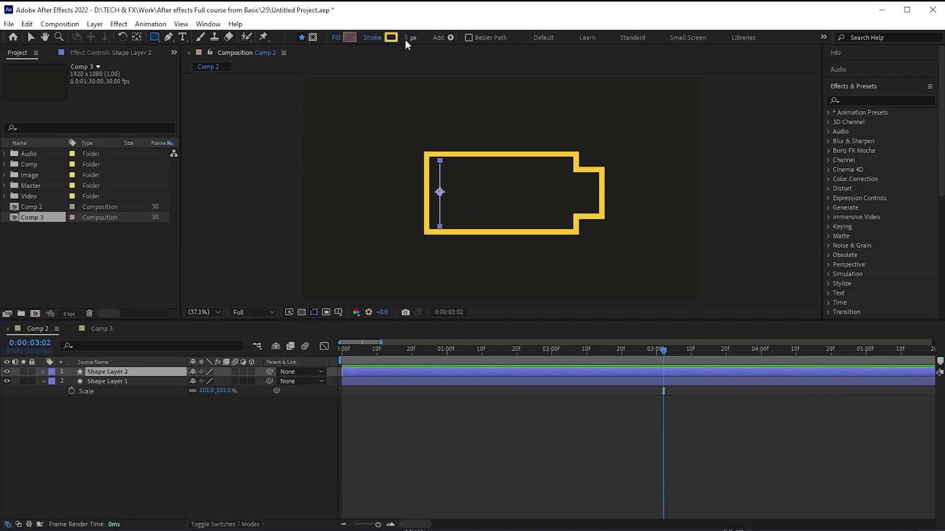
type("50")
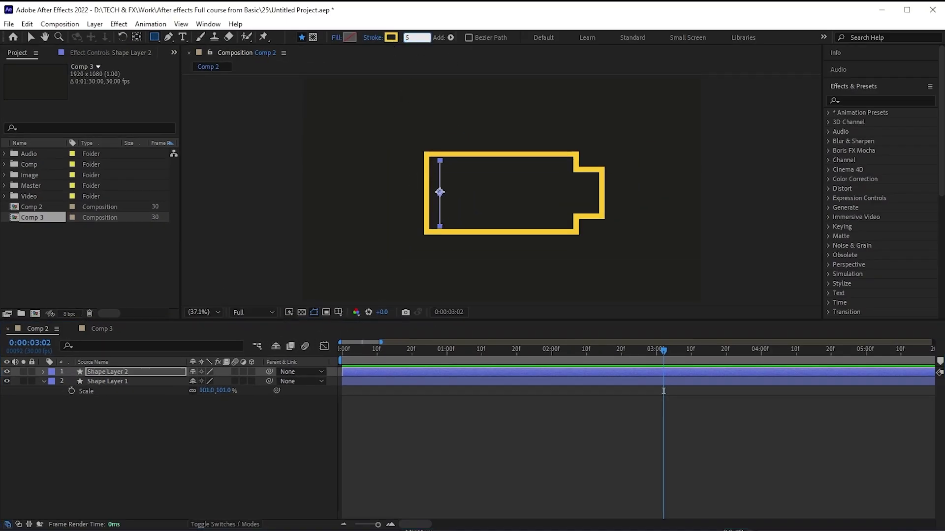
Step: Give Shape Layer 1 a red label and hide the battery outline layer
left_click(420, 442)
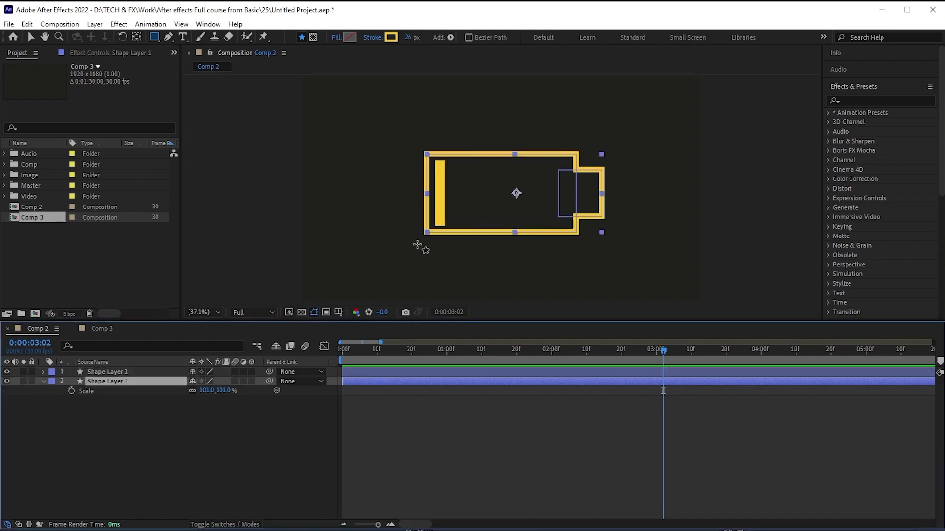
left_click(52, 382)
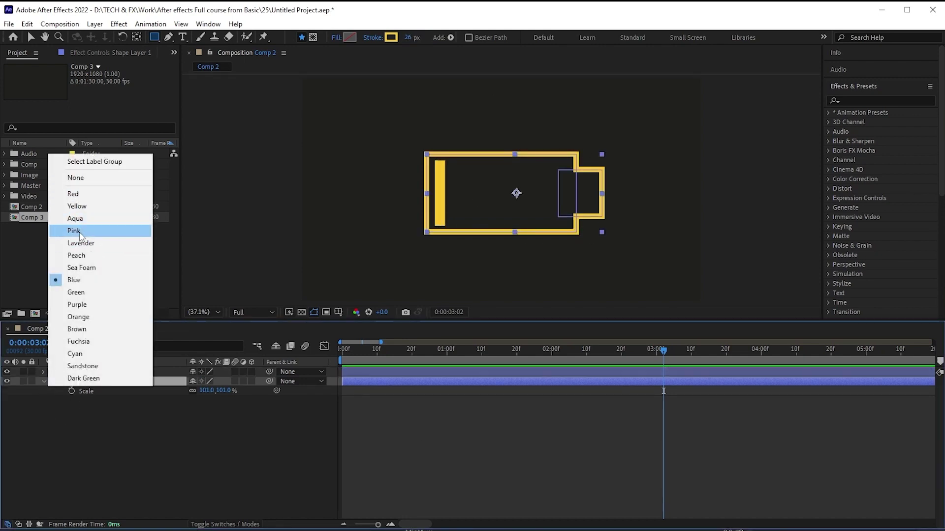
left_click(74, 194)
left_click(43, 417)
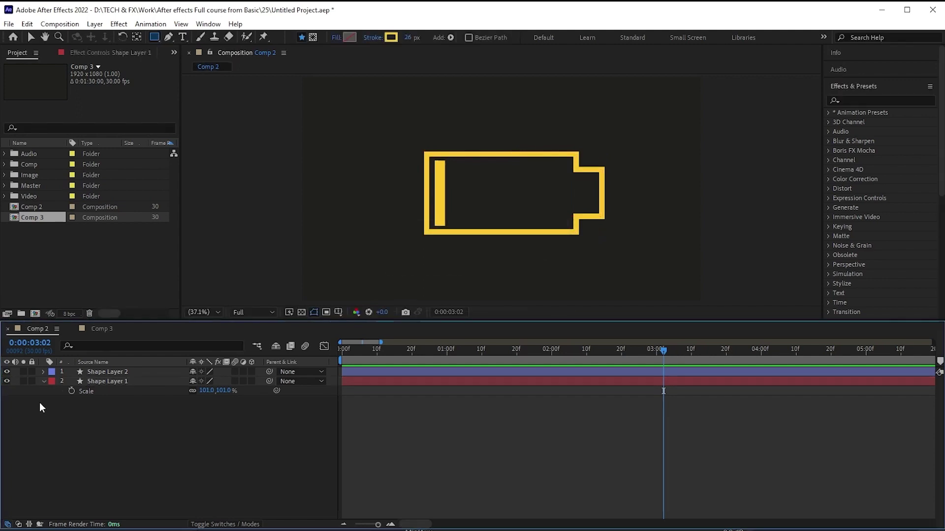
left_click(7, 381)
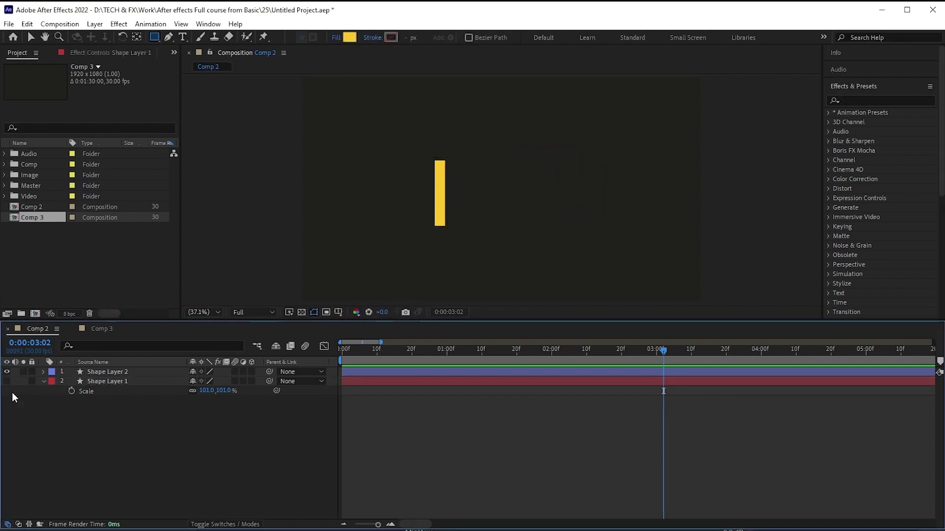
Step: Turn both shape layers back on and expand Shape Layer 2's contents
left_click(93, 374)
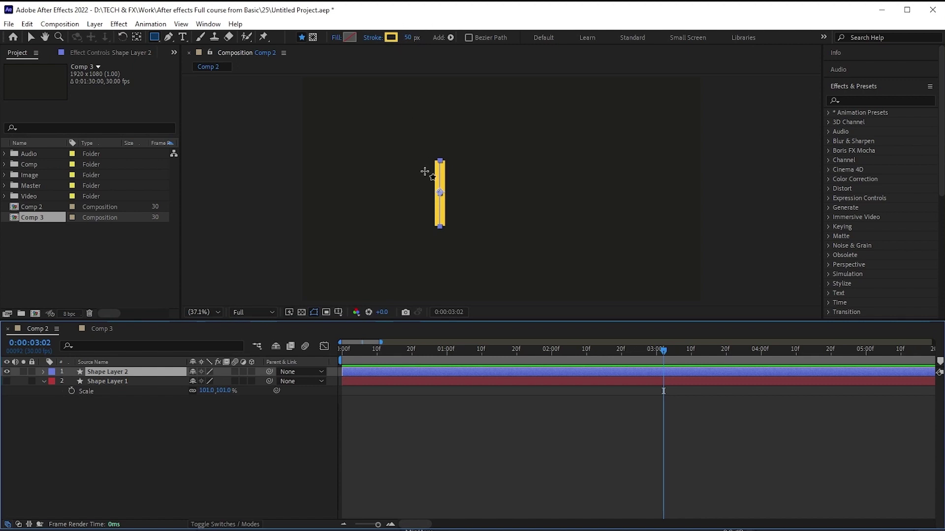
left_click(7, 385)
left_click(7, 381, "alt")
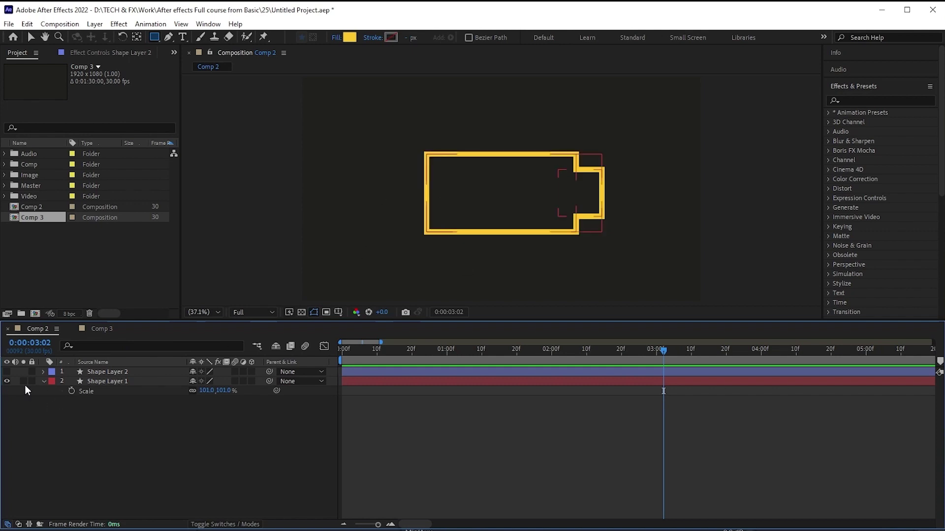
left_click(7, 372)
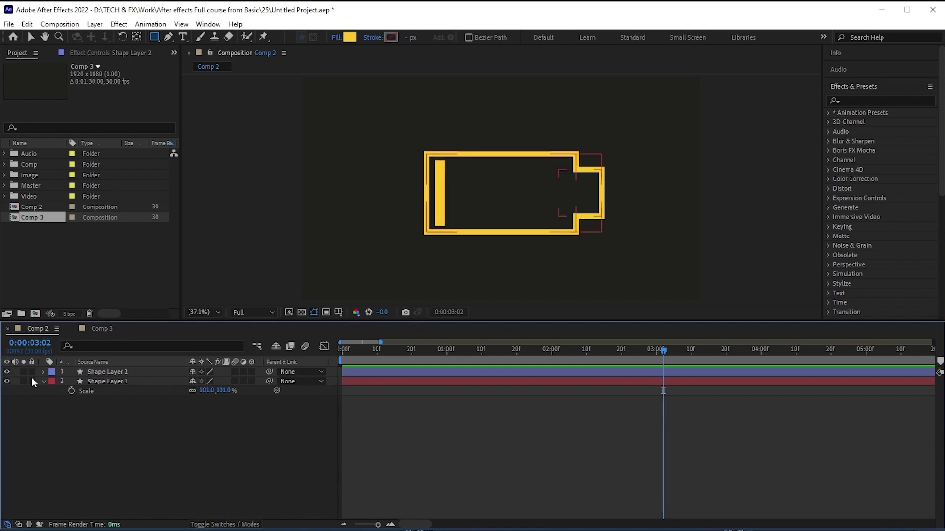
left_click(43, 382)
left_click(43, 372)
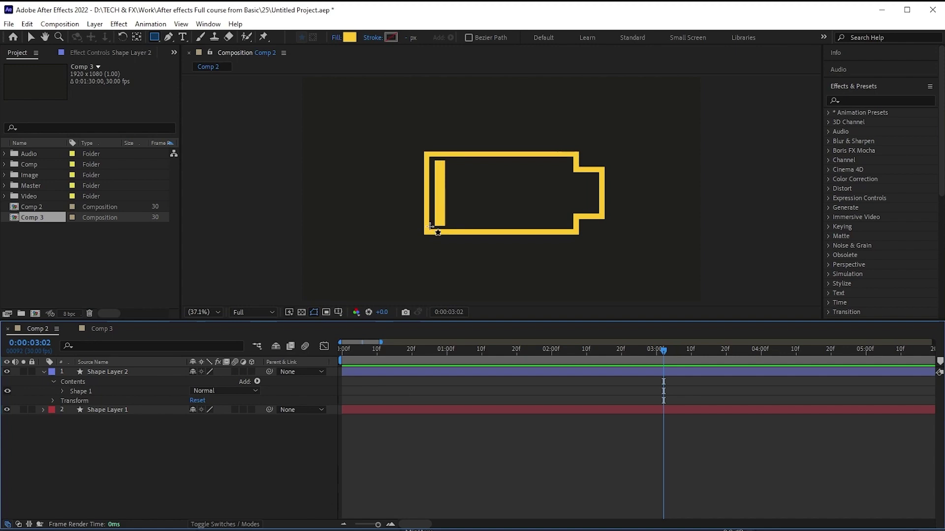
Step: Add a Repeater to Shape Layer 2's contents and set its Copies to 9
left_click(67, 382)
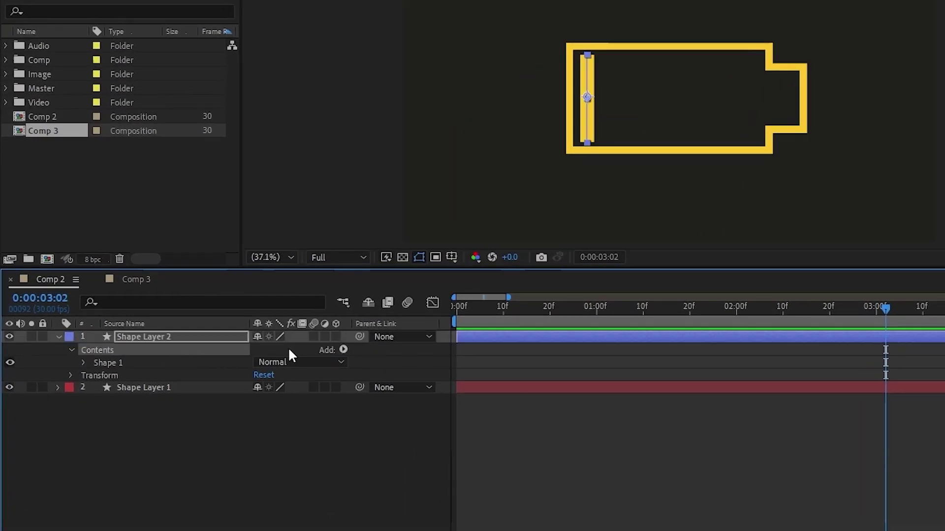
left_click(344, 349)
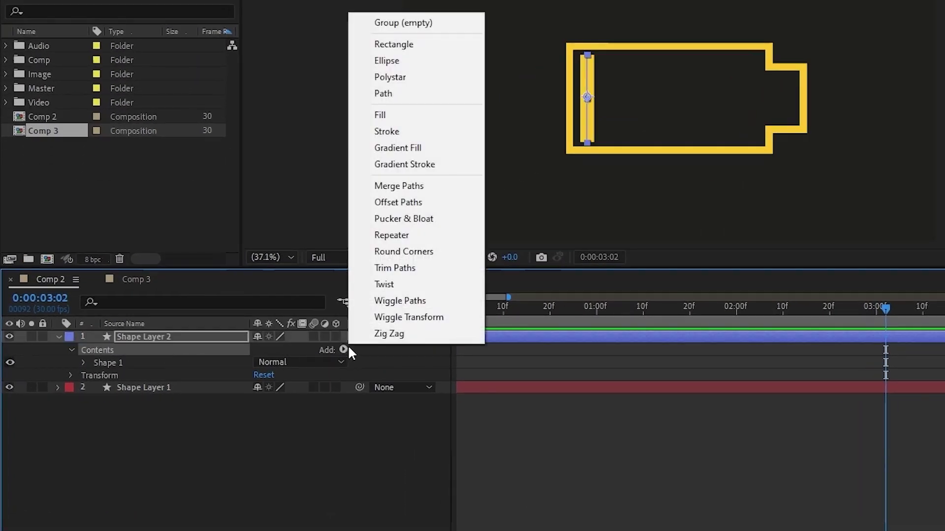
left_click(407, 236)
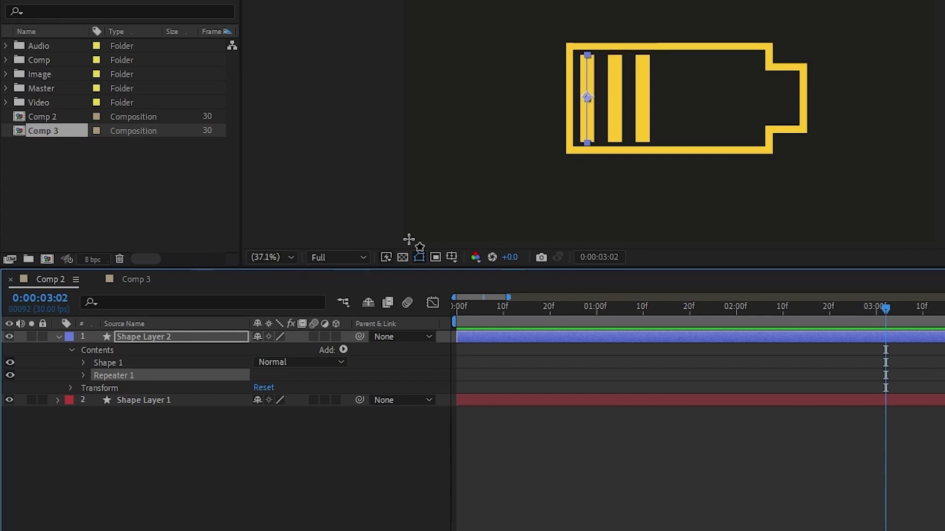
left_click(83, 376)
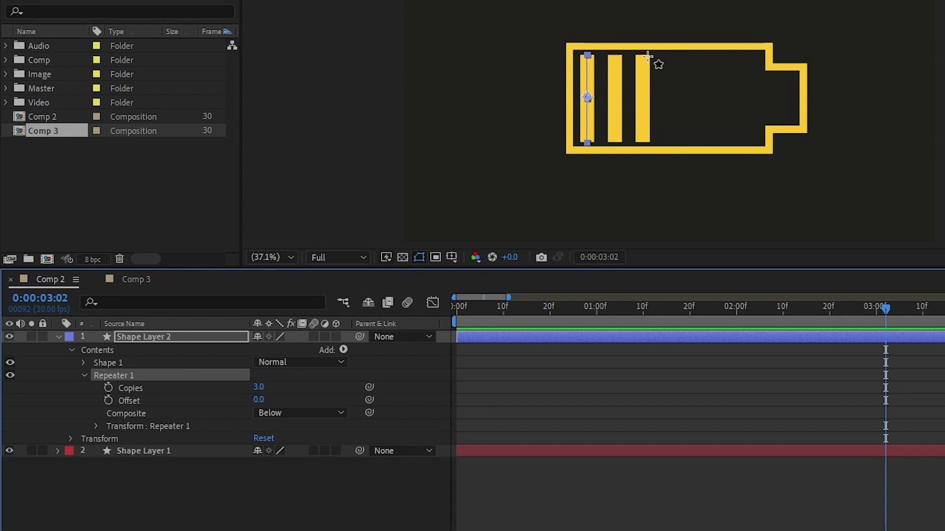
left_click_drag(258, 387, 264, 392)
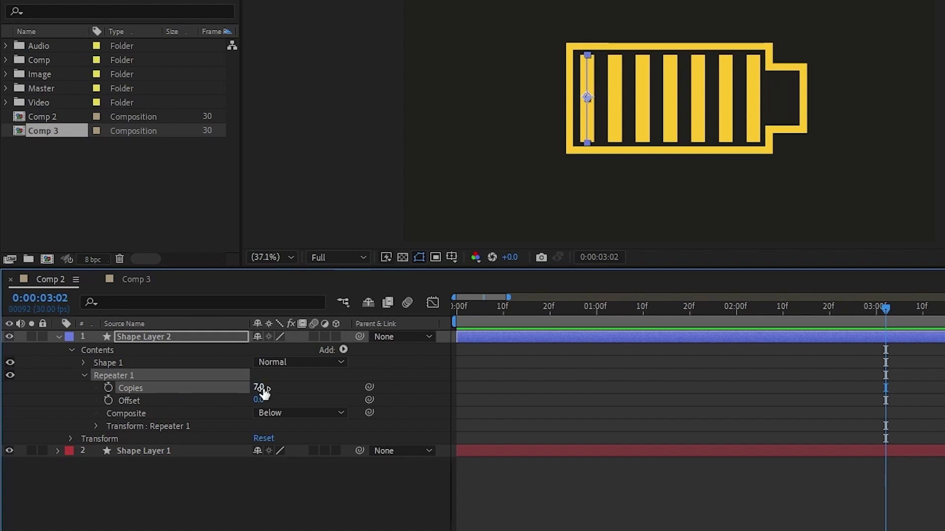
left_click(262, 390)
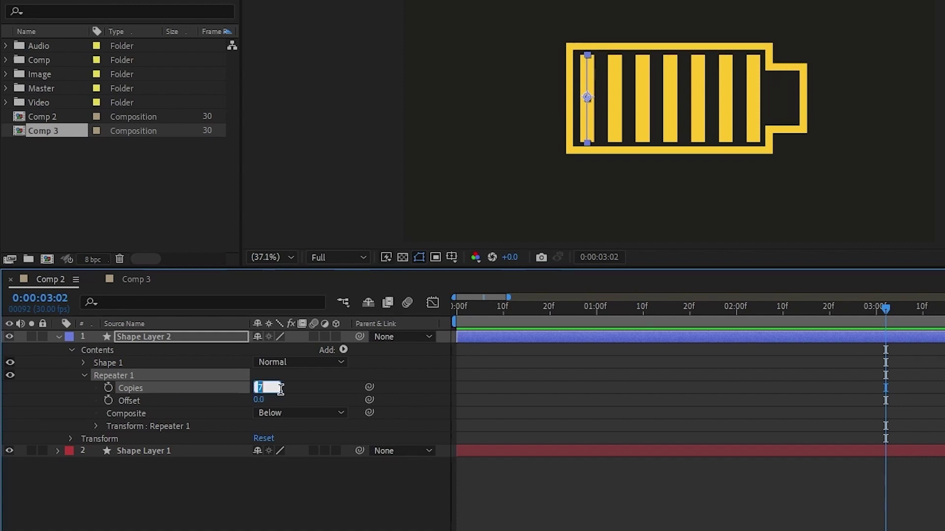
type("9")
key("Return")
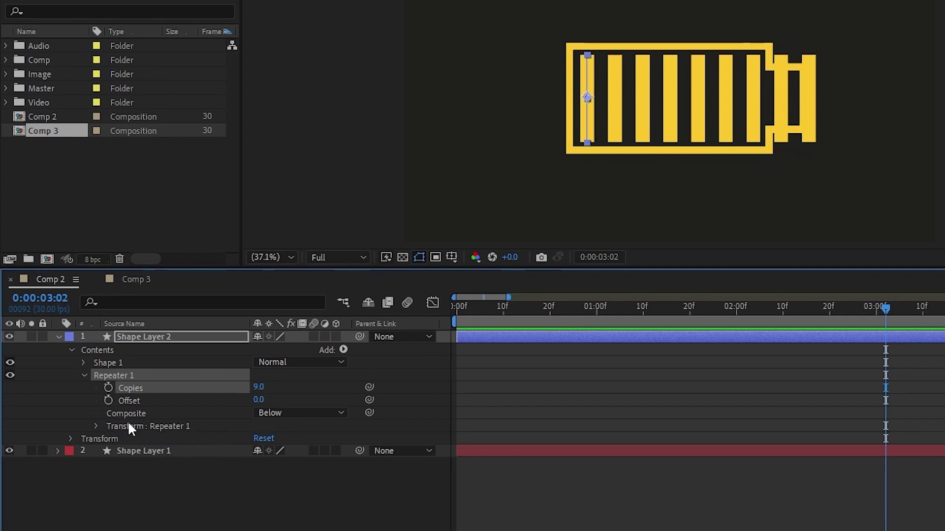
Step: Reduce Repeater 1's Position X from 100 to 74 so all nine bars fit the battery
left_click(96, 425)
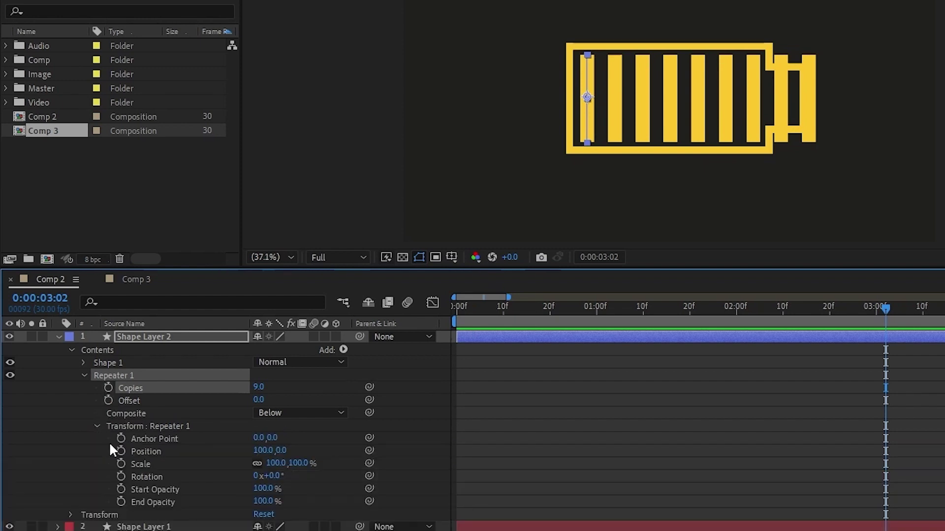
left_click_drag(260, 450, 254, 456)
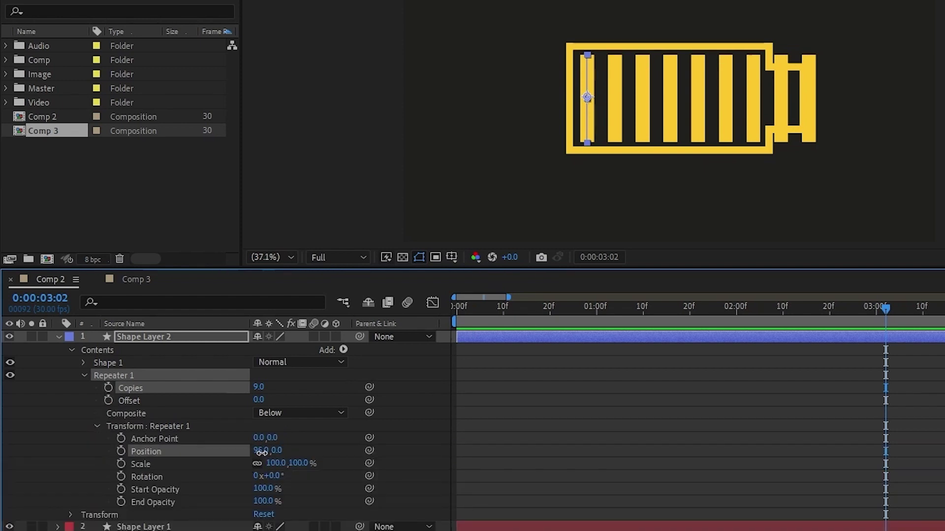
left_click_drag(252, 458, 248, 457)
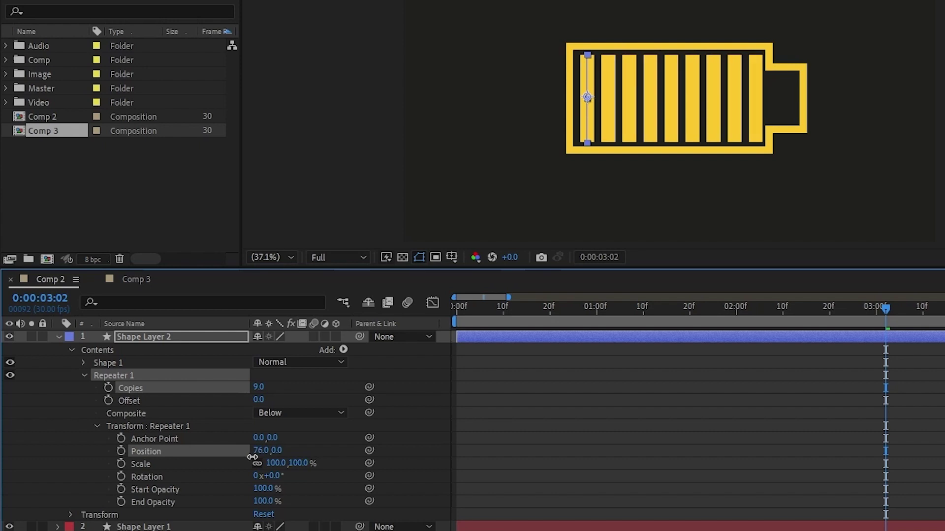
left_click(434, 461)
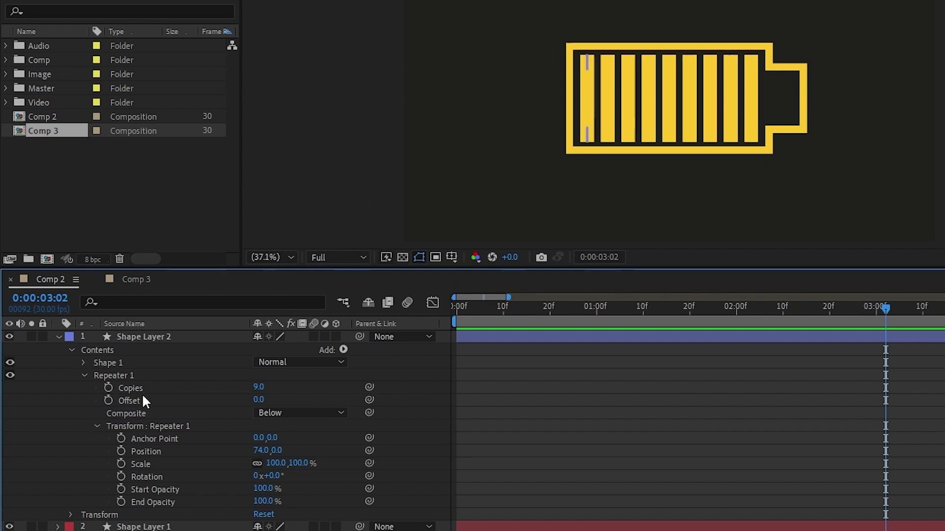
Step: Keyframe Copies at 0 on frame 0 and 9 at 0:00:02:20, then preview the charging
key("Home")
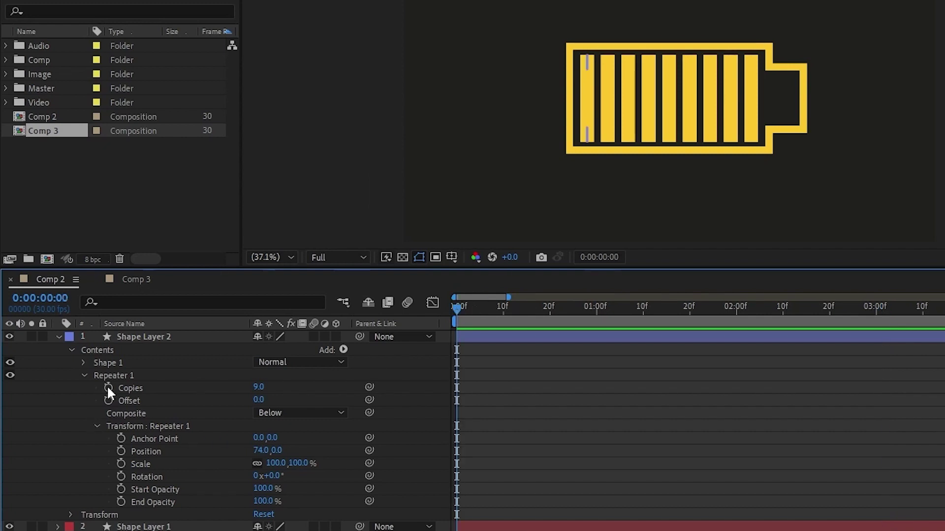
left_click(109, 387)
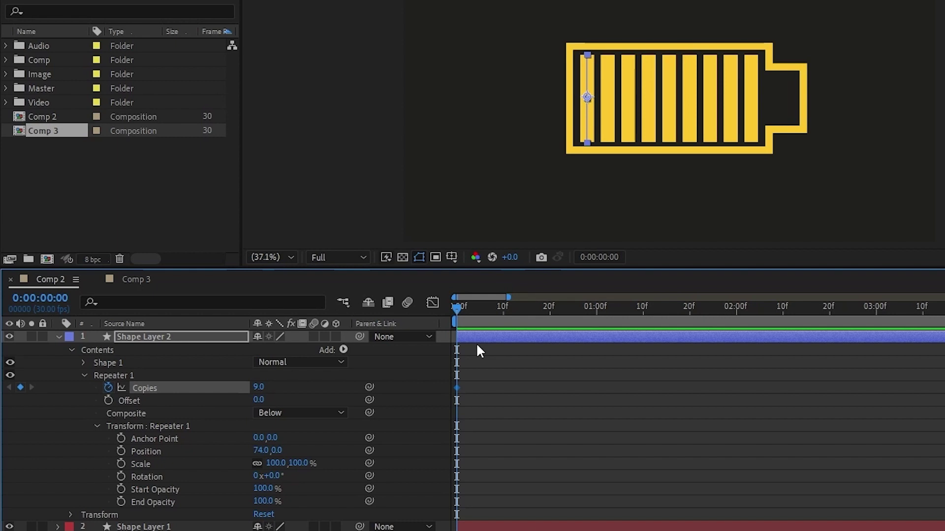
left_click(830, 309)
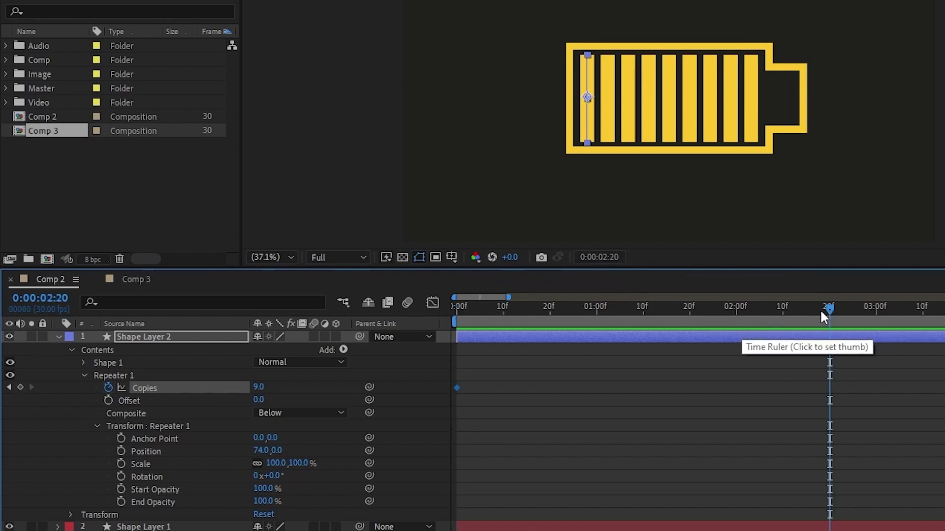
left_click(20, 387)
left_click(462, 320)
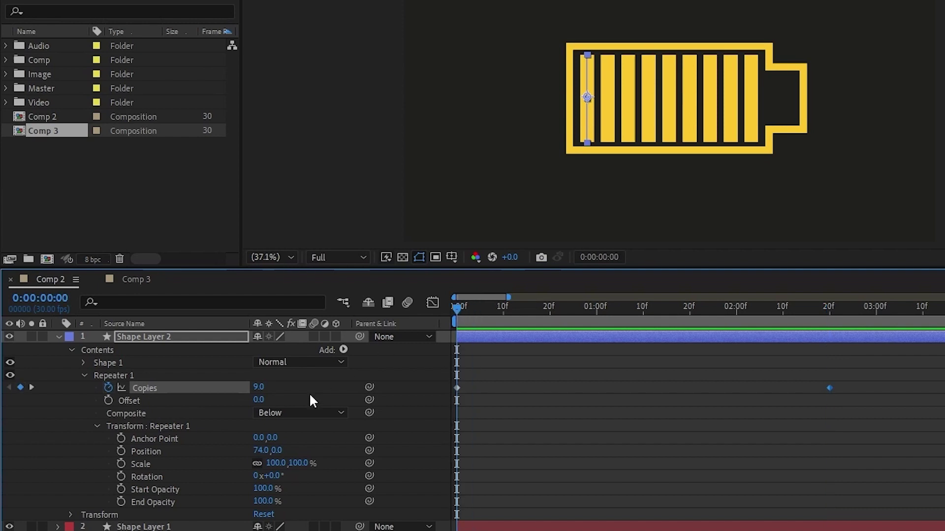
left_click(258, 387)
type("0")
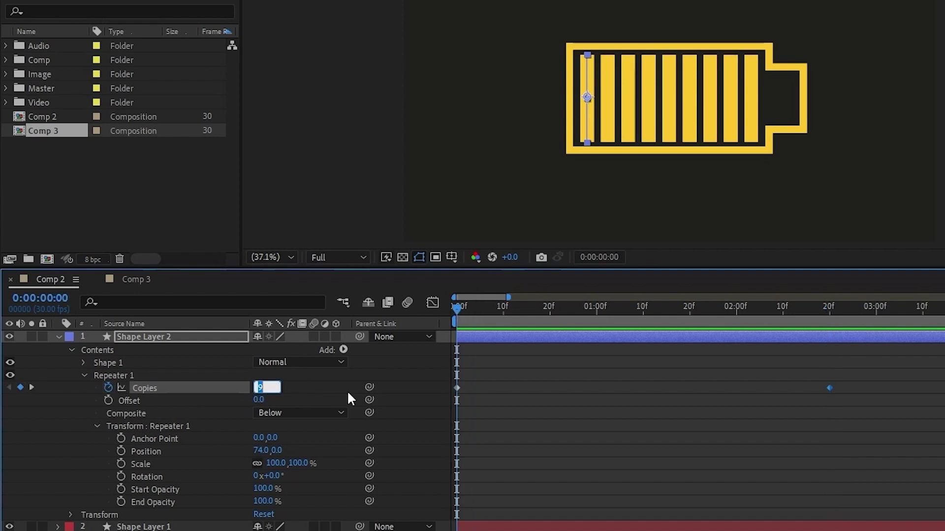
key("Return")
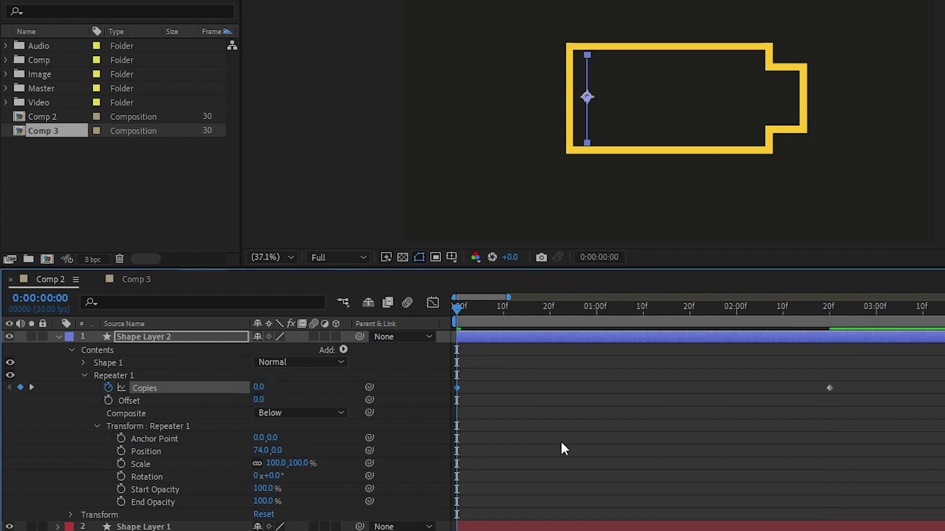
key("space")
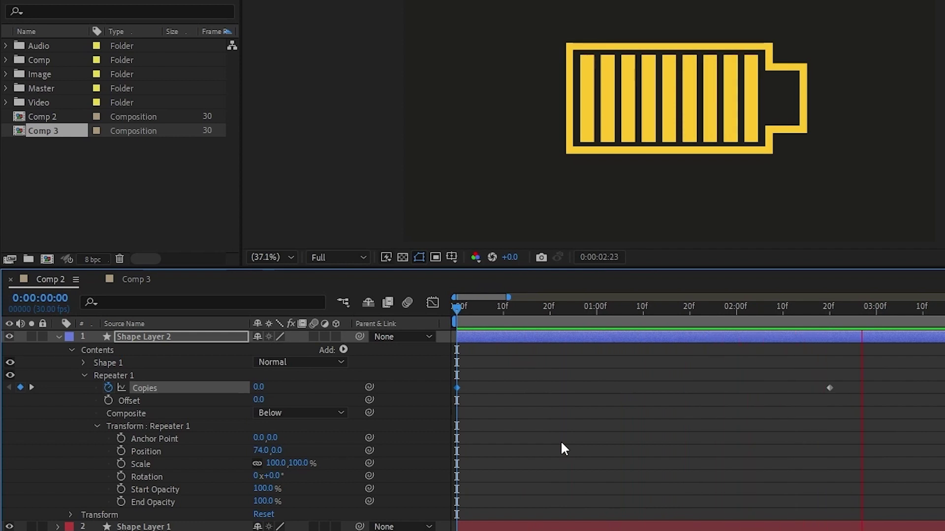
key("space")
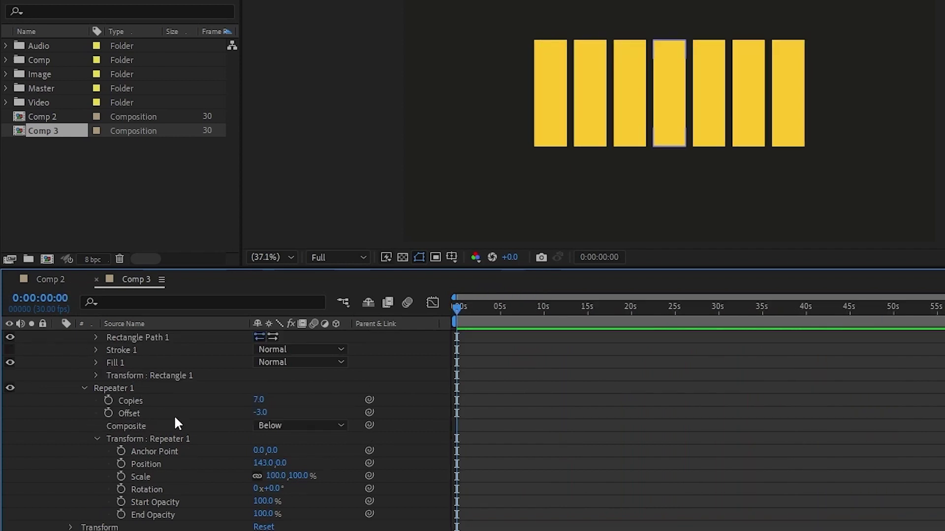
Step: Try Repeater 1's Position at 0 to stack the copies, then restore it
left_click(172, 463)
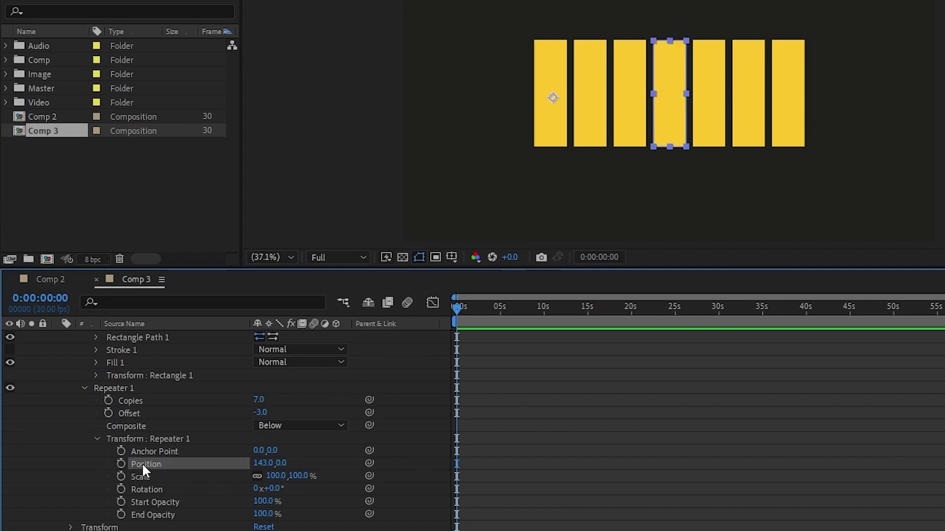
left_click(262, 463)
type("0")
key("Return")
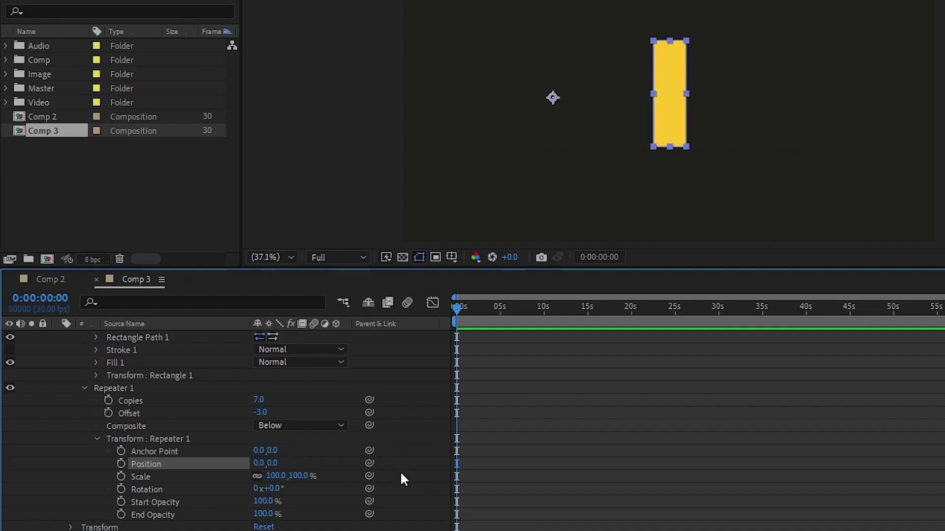
scroll(400, 471, "up", 2)
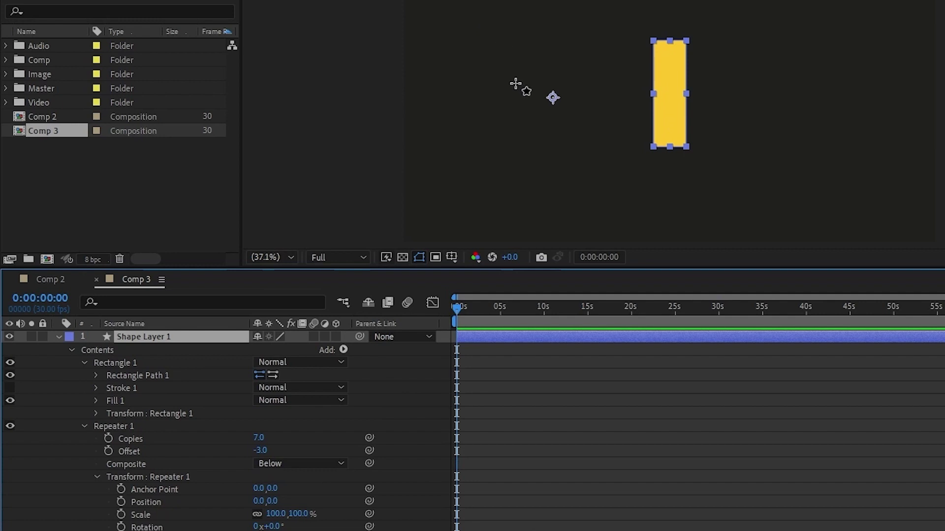
key("ctrl+alt+Home")
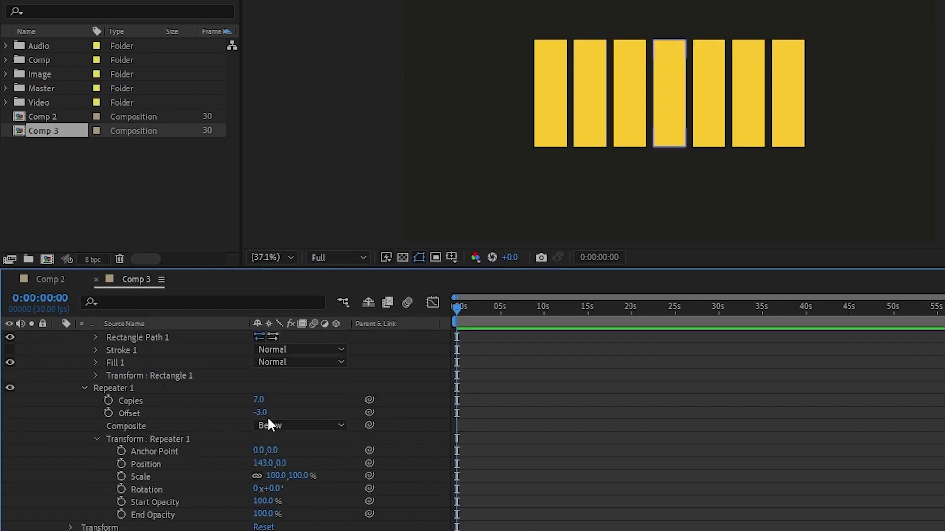
Step: Change Repeater 1's Offset from -3 to 0
left_click(267, 414)
type("0")
key("Return")
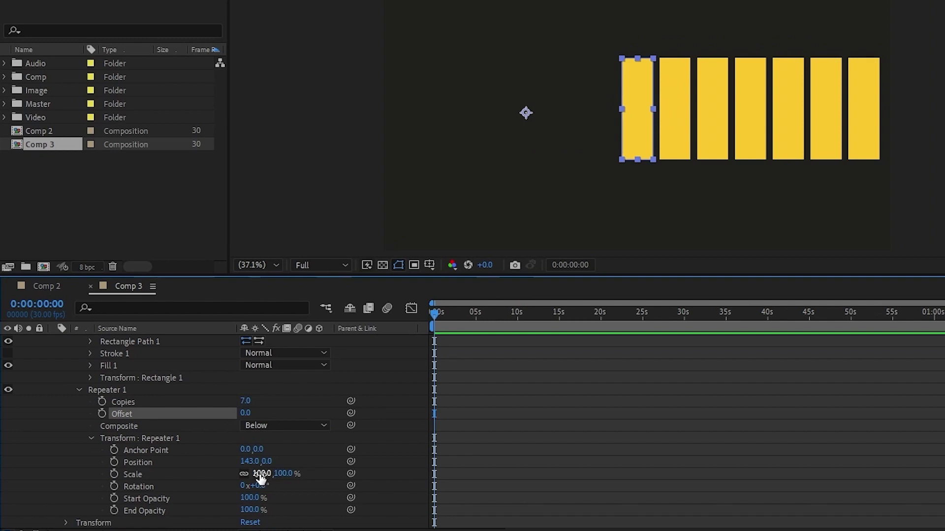
Step: Scrub the Repeater Scale down as a test, then reset it to 100%
left_click_drag(261, 474, 222, 482)
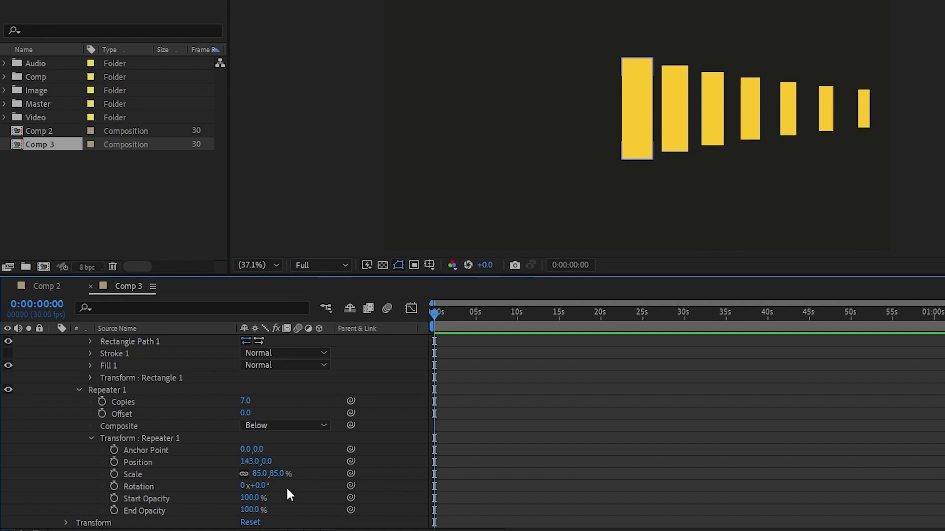
key("q")
left_click(108, 390)
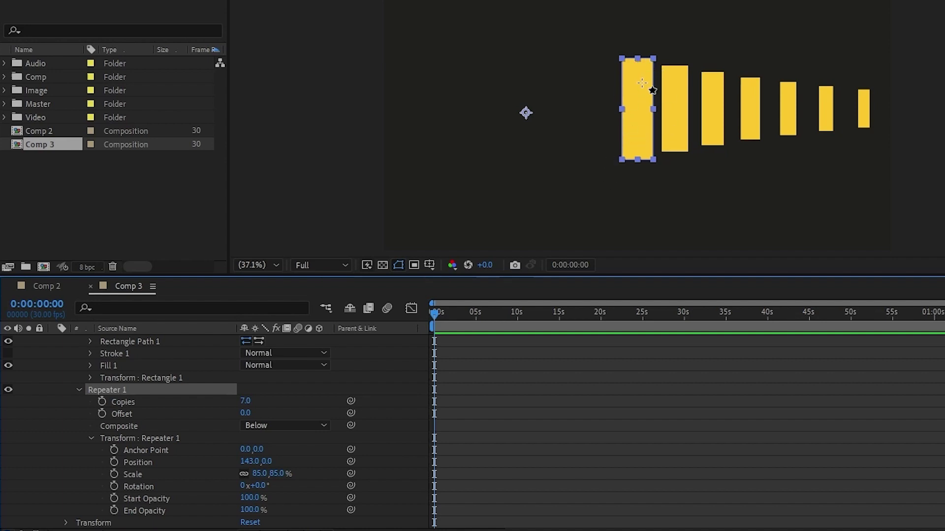
left_click(259, 474)
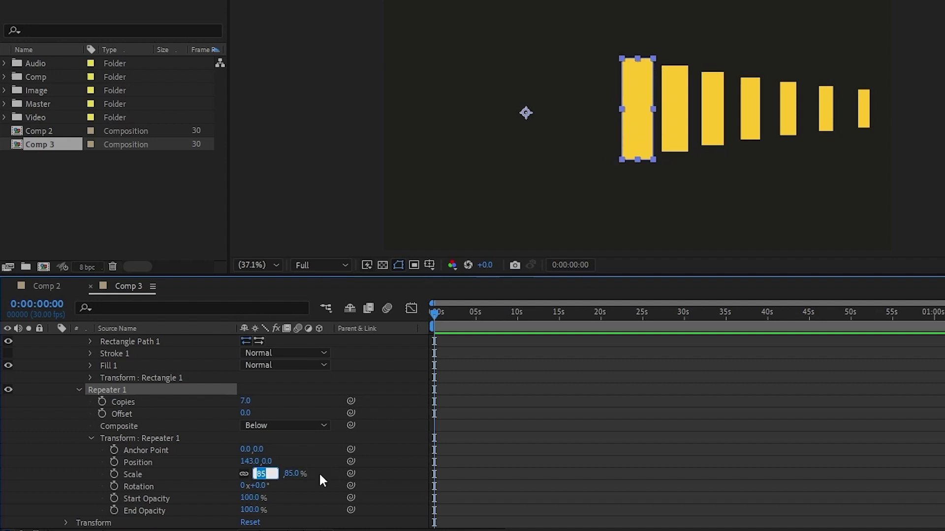
type("100")
key("Return")
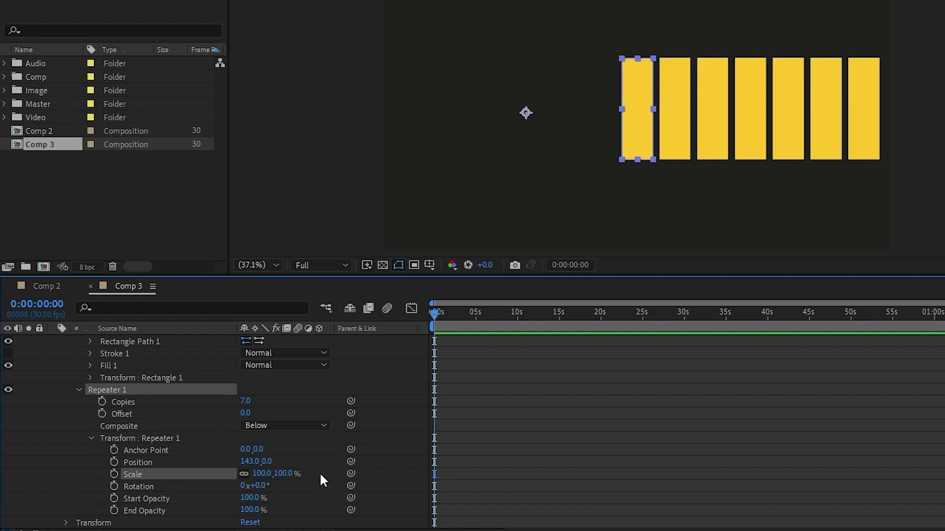
Step: Try 90% Repeater Scale, then settle on 70% so the bars taper
left_click(262, 473)
type("90")
key("Return")
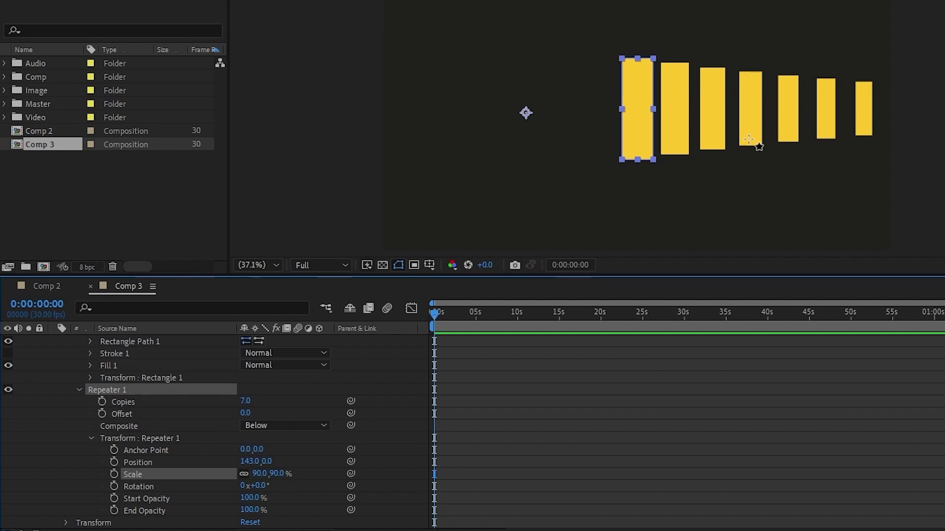
left_click_drag(259, 474, 250, 474)
left_click(250, 473)
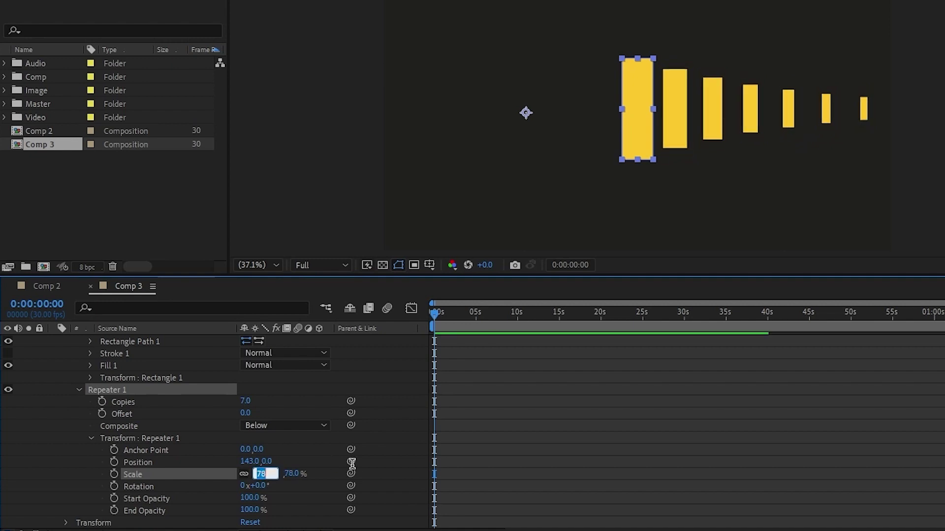
type("70")
key("Return")
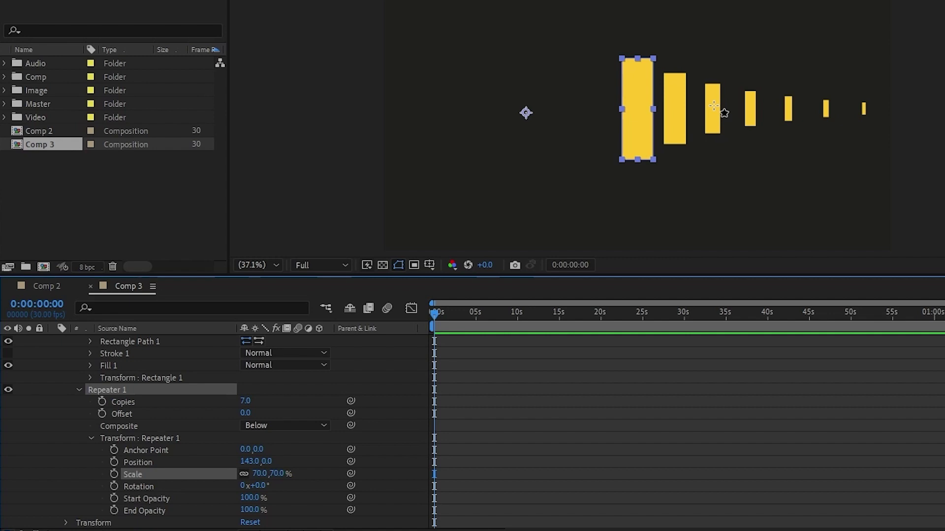
Step: Set Repeater Scale to 115% and spread the bars to Position X about 198
left_click(260, 474)
type("115")
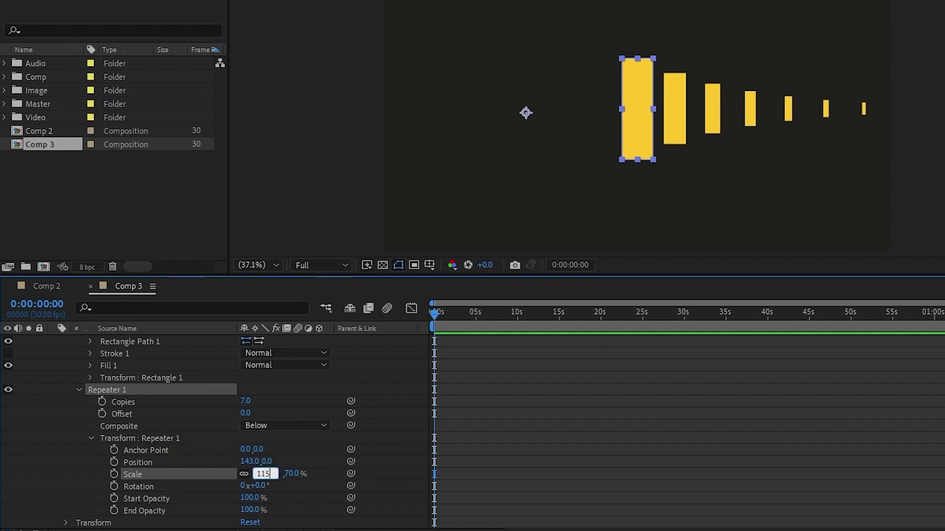
key("Return")
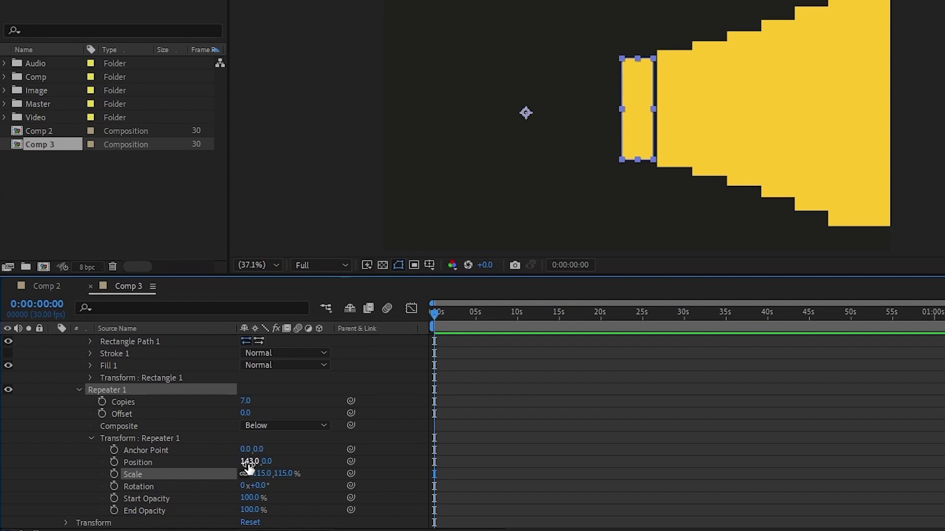
left_click_drag(249, 461, 338, 480)
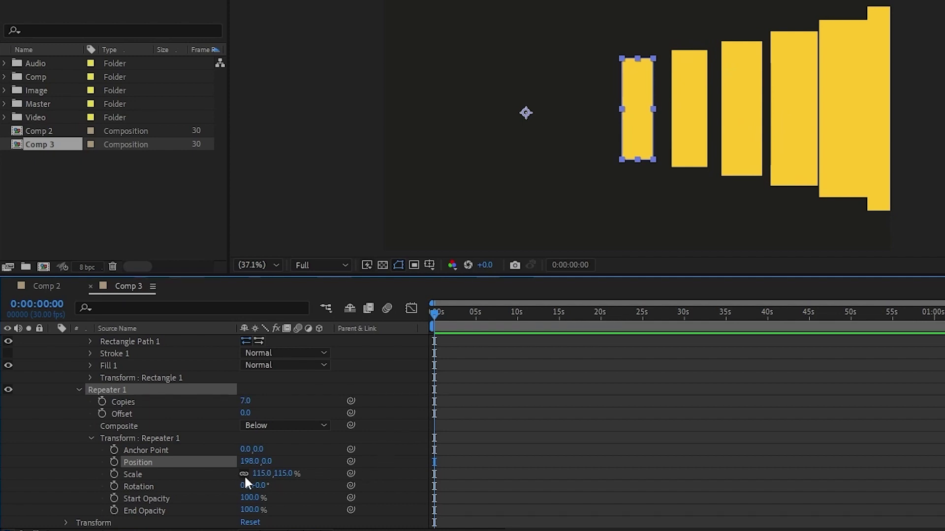
left_click_drag(261, 474, 164, 492)
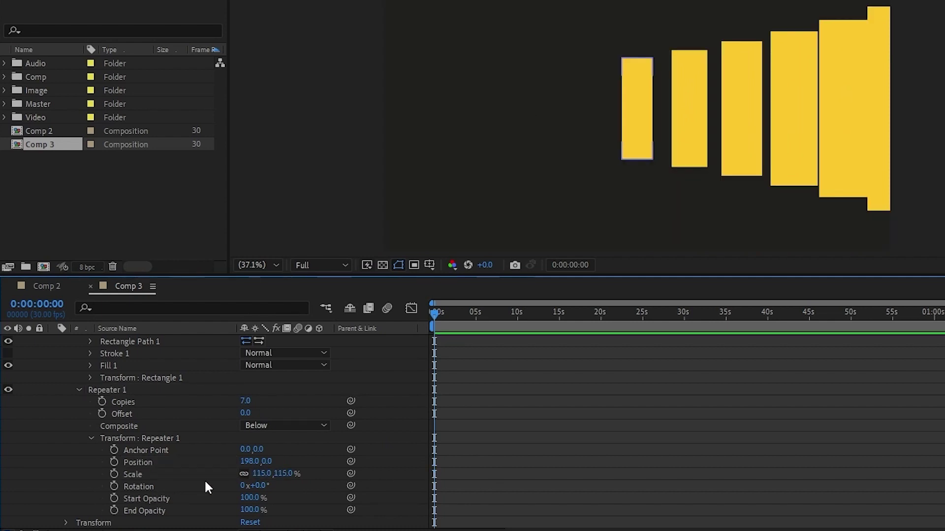
Step: Reset Repeater Scale to 100% and pull the bars together to Position X 140
left_click(260, 474)
type("1")
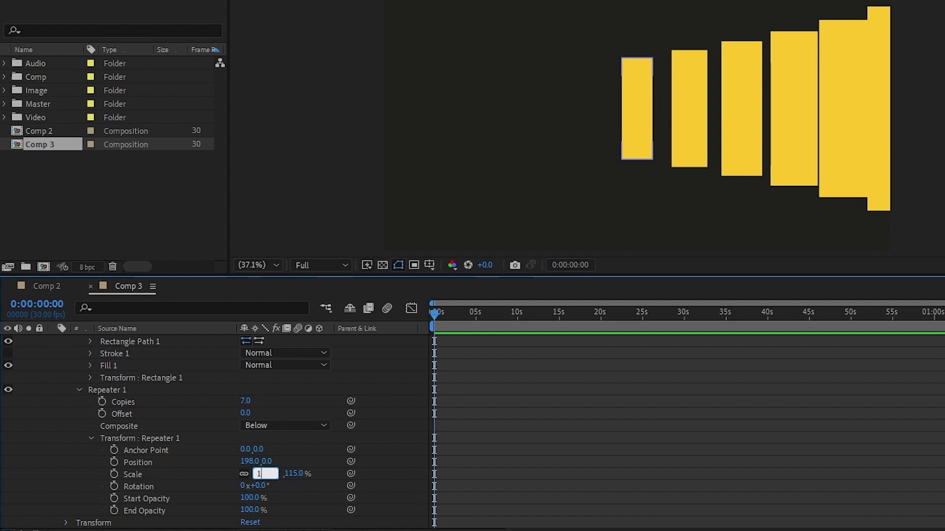
key("Return")
left_click_drag(249, 461, 213, 469)
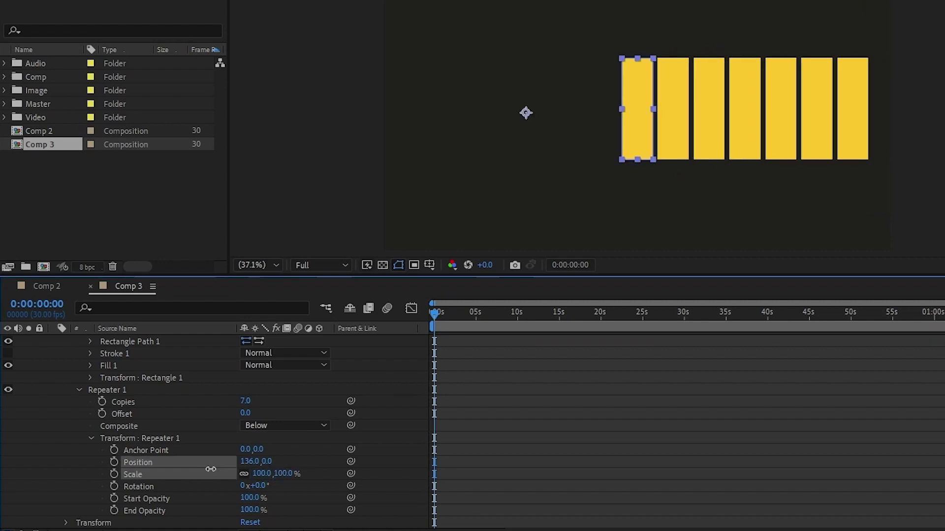
scroll(184, 344, "up", 3)
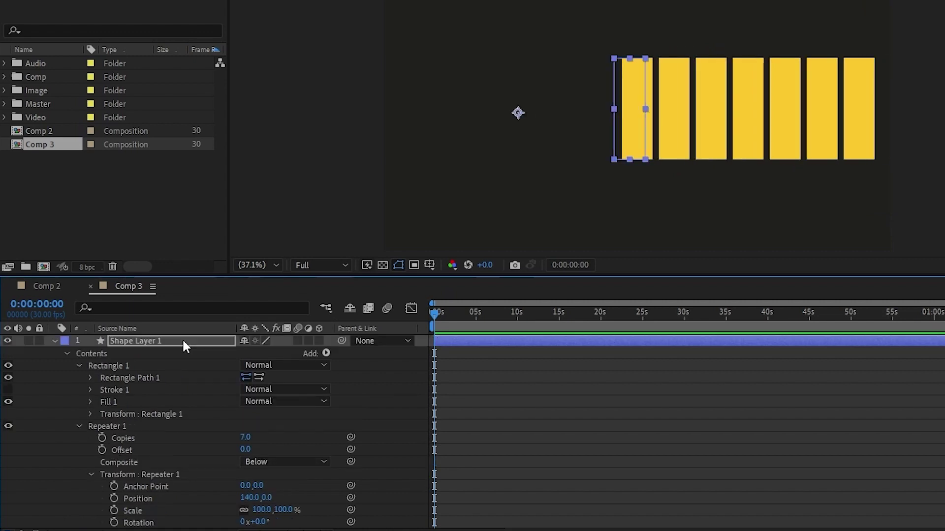
Step: Reselect Shape Layer 1 and select its Transform : Repeater 1 group
left_click(466, 357)
left_click(462, 339)
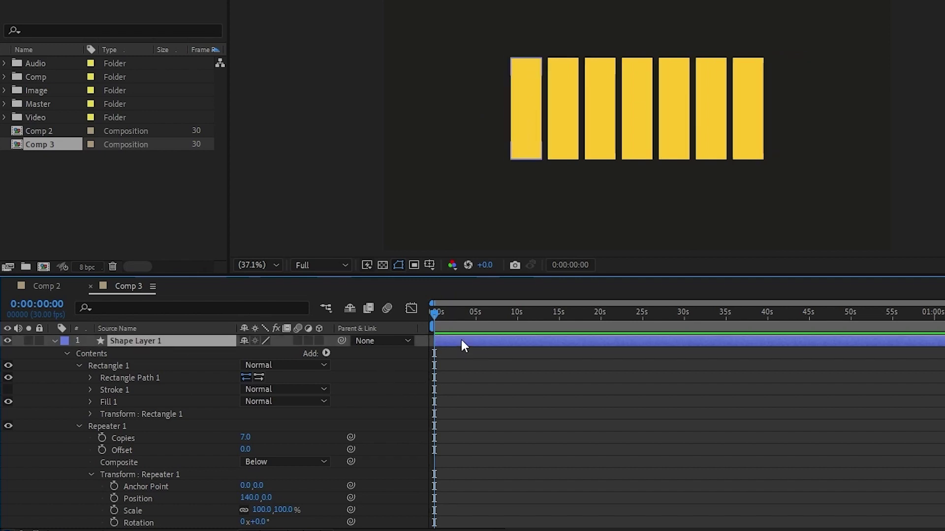
scroll(396, 423, "down", 3)
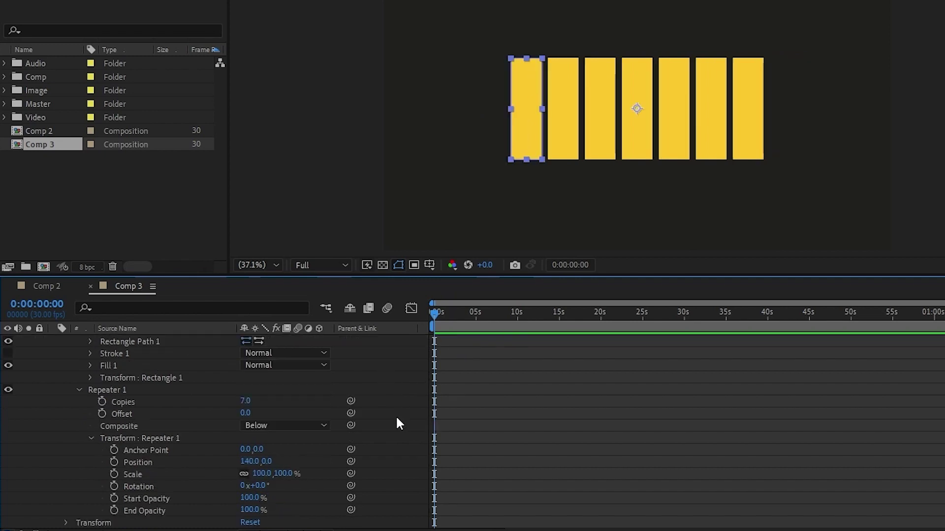
left_click(165, 437)
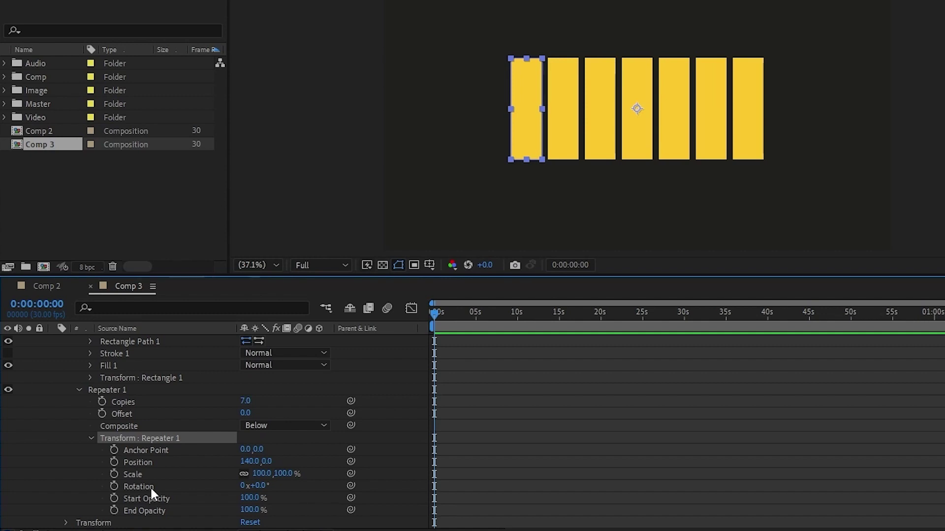
Step: Enter 360/7 as Repeater 1's Rotation, giving 51.4° per copy
left_click(259, 486)
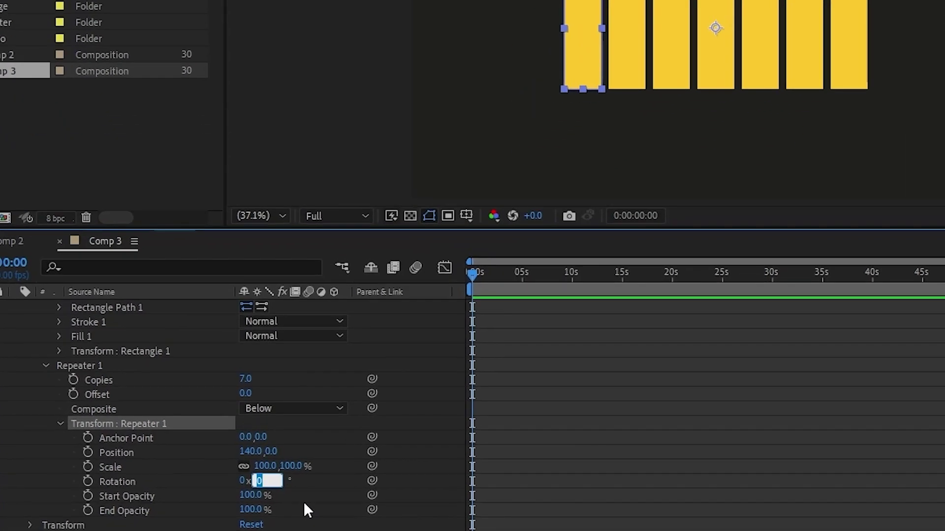
type("3")
type("60")
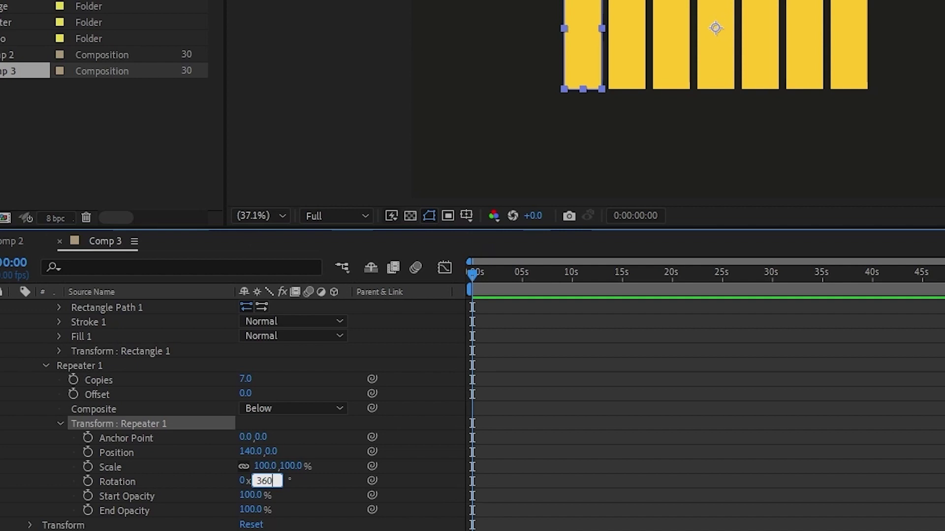
type("/7")
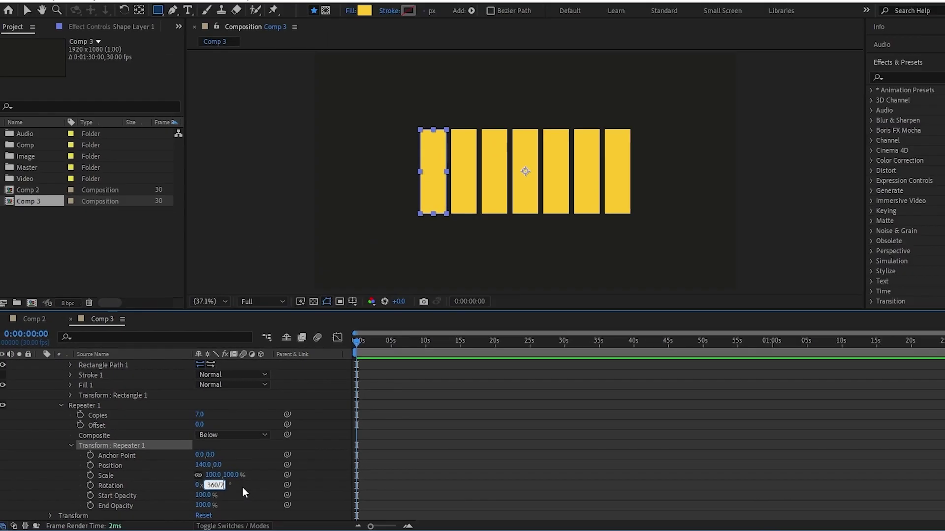
key("Return")
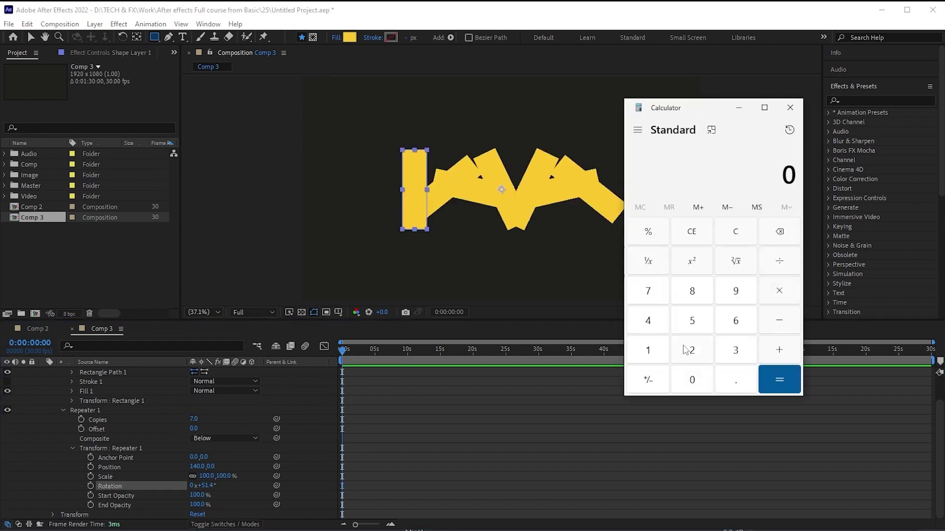
Step: Compute 360 ÷ 7 = 51.42857142857143 in Calculator, then return to After Effects
left_click(731, 351)
left_click(736, 319)
left_click(688, 384)
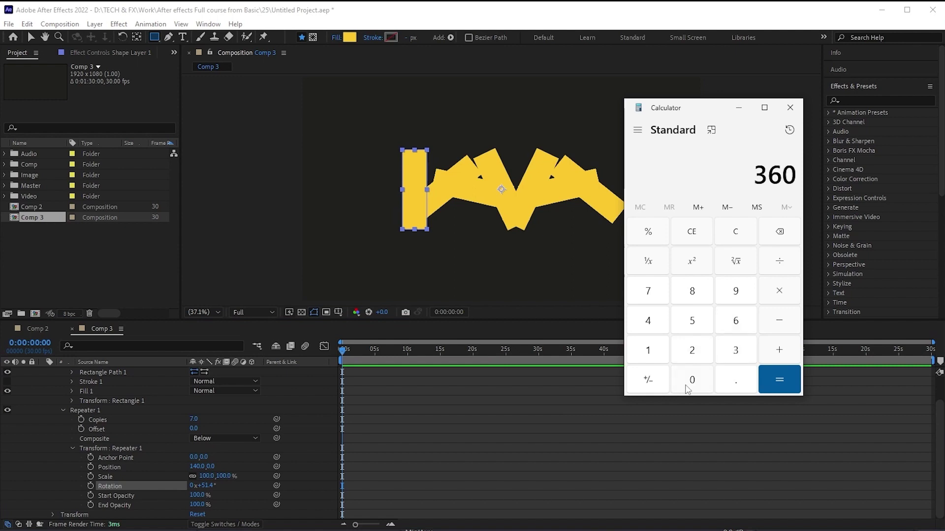
left_click(780, 268)
left_click(648, 292)
left_click(781, 382)
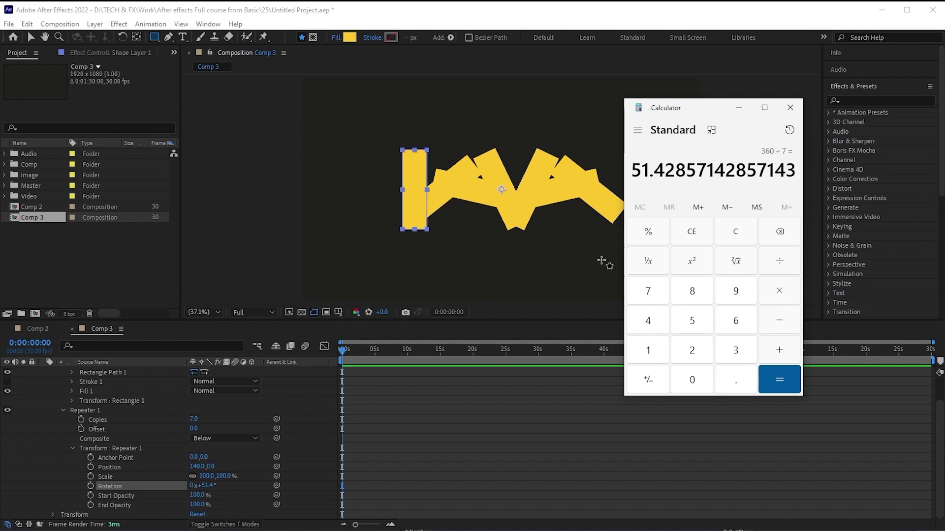
left_click(436, 477)
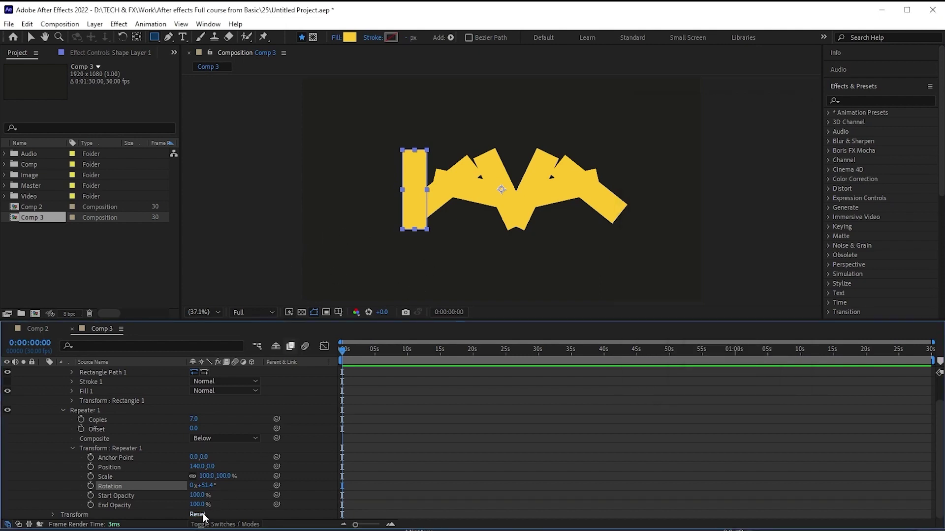
Step: Set Repeater Rotation to 45° and Position X to 265, nudging the shape left to centre
left_click(207, 486)
type("45")
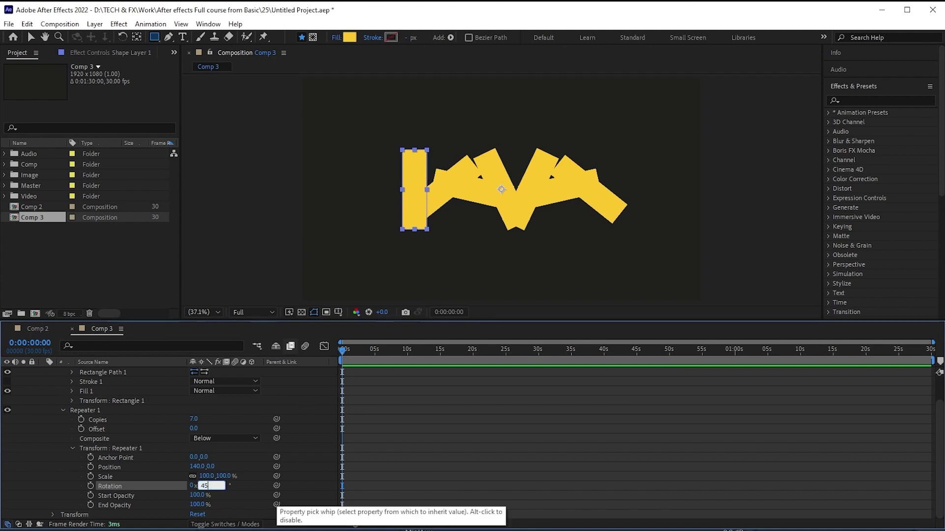
key("Return")
left_click_drag(196, 466, 252, 468)
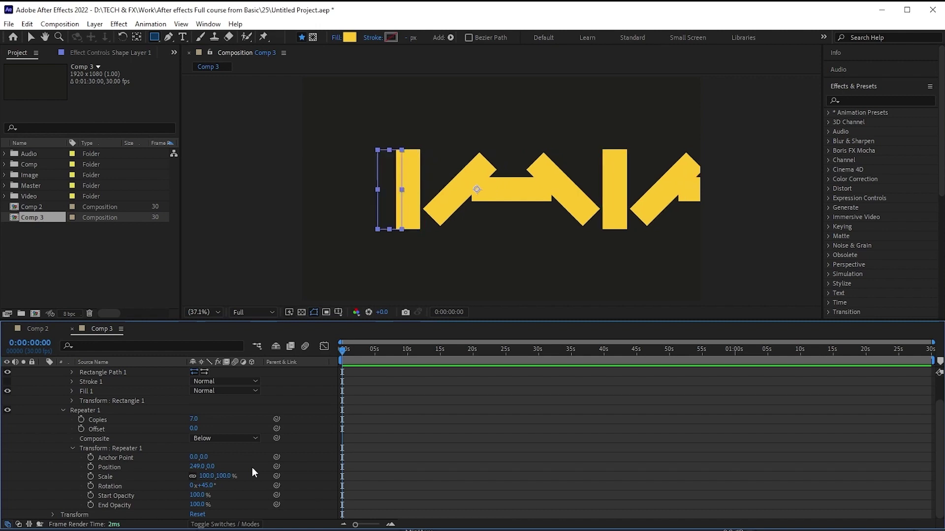
key("shift+Left")
key("shift+Left")
key("shift+Left")
key("shift+Left")
key("shift+Left")
key("shift+Left")
key("shift+Left")
key("shift+Left")
key("shift+Left")
key("shift+Left")
key("shift+Left")
key("shift+Left")
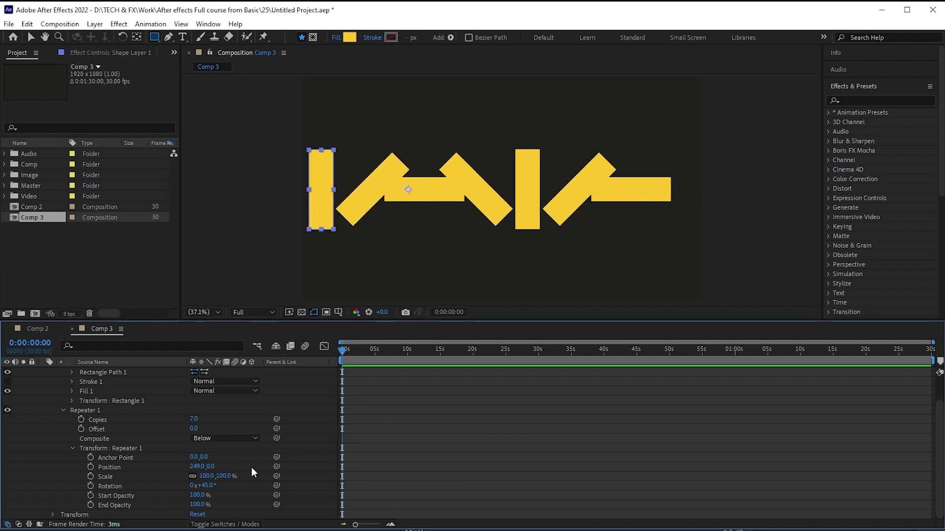
left_click(109, 486)
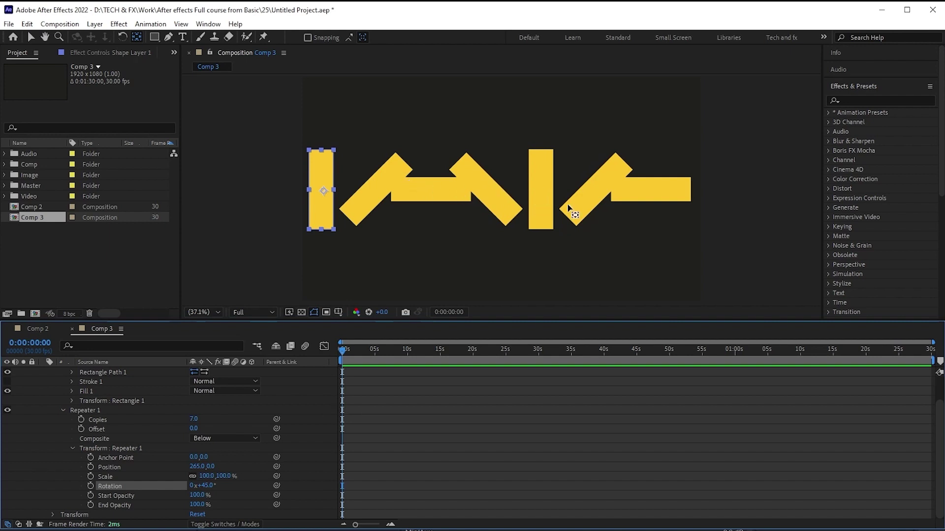
left_click(395, 195)
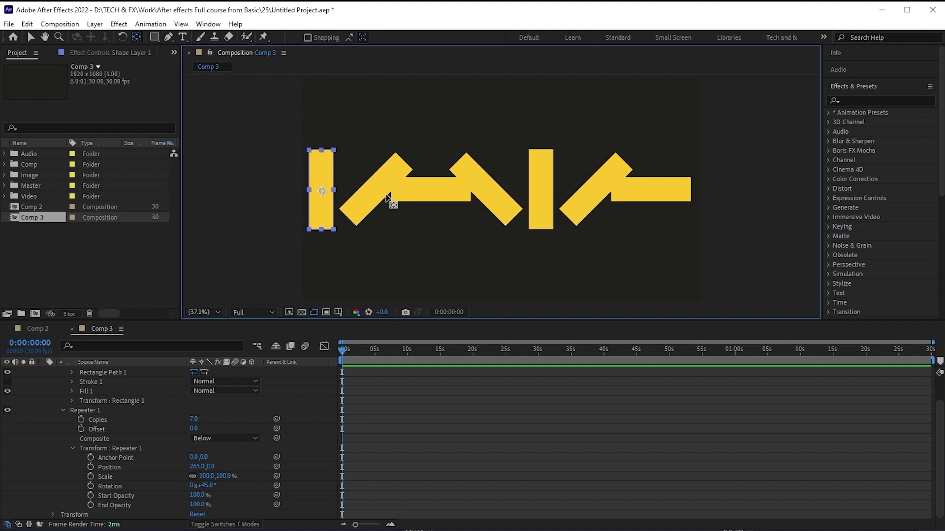
Step: Reset Repeater 1 Rotation to 0, then enter 360/7 (51.4°), and edit the Position X offset
left_click(206, 486)
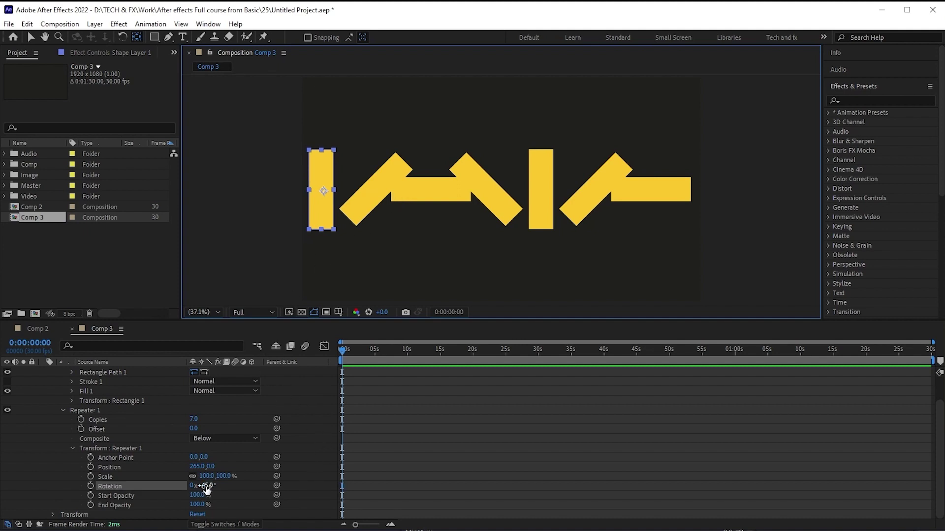
type("0")
key("Return")
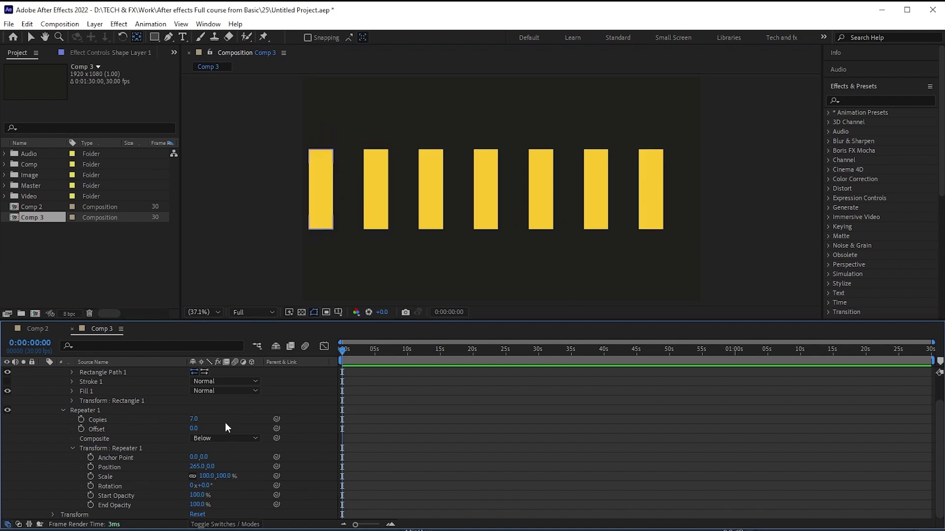
left_click(205, 486)
type("360/")
type("7")
key("Return")
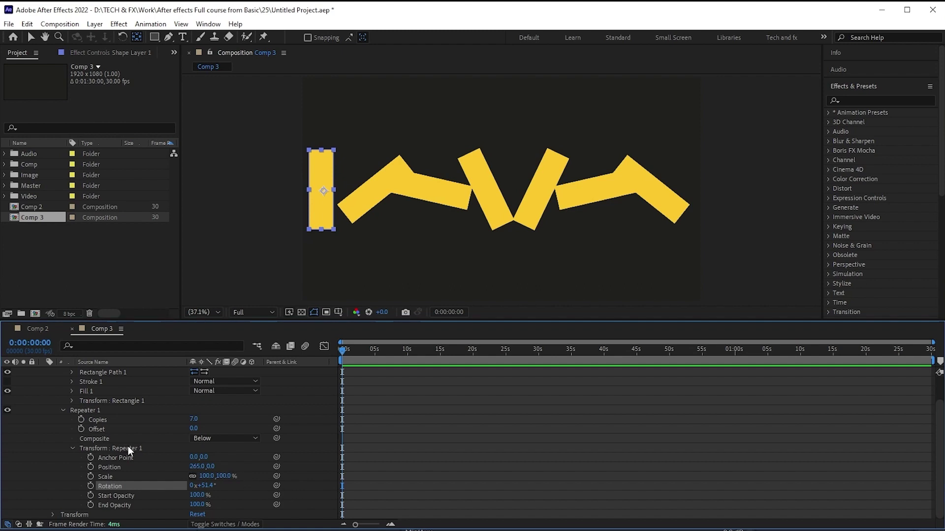
left_click(196, 466)
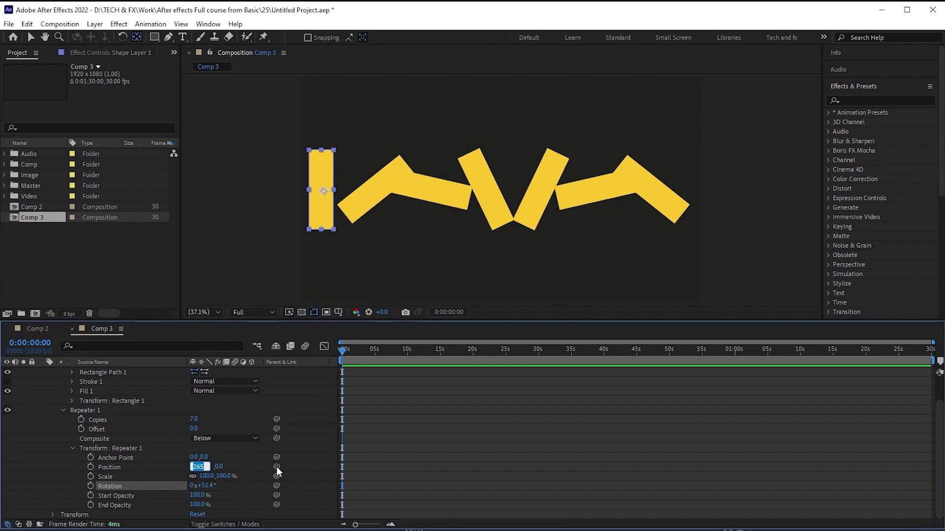
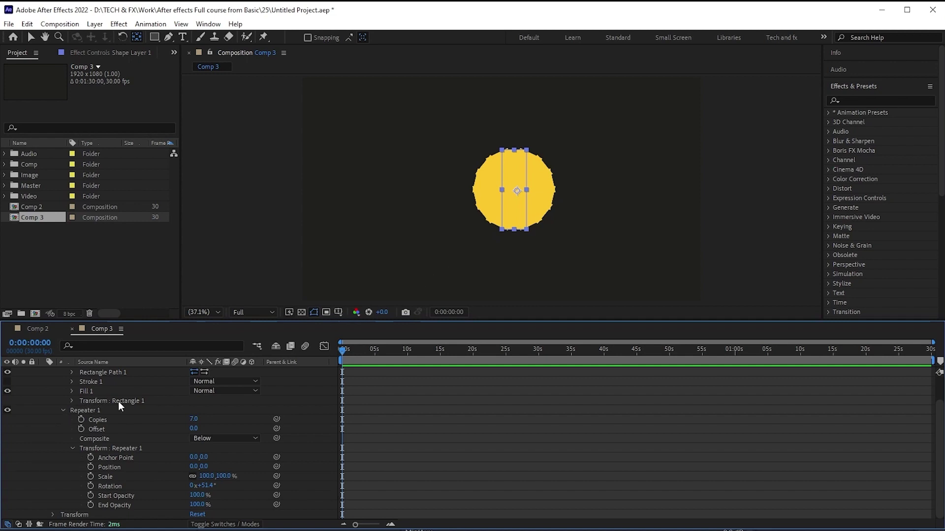
Step: Offset Rectangle 1 to Position X 0 and scrub Y so the copies radiate into a star
scroll(118, 401, "up", 2)
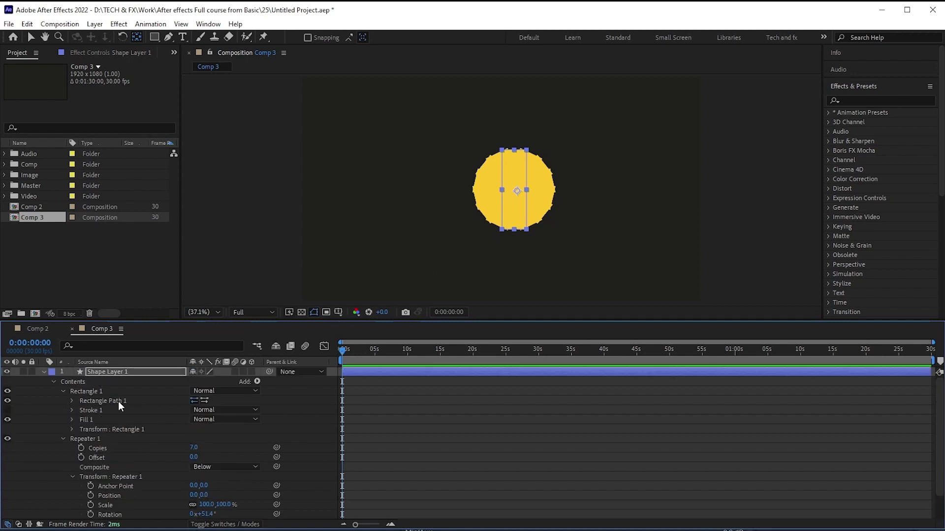
left_click(72, 429)
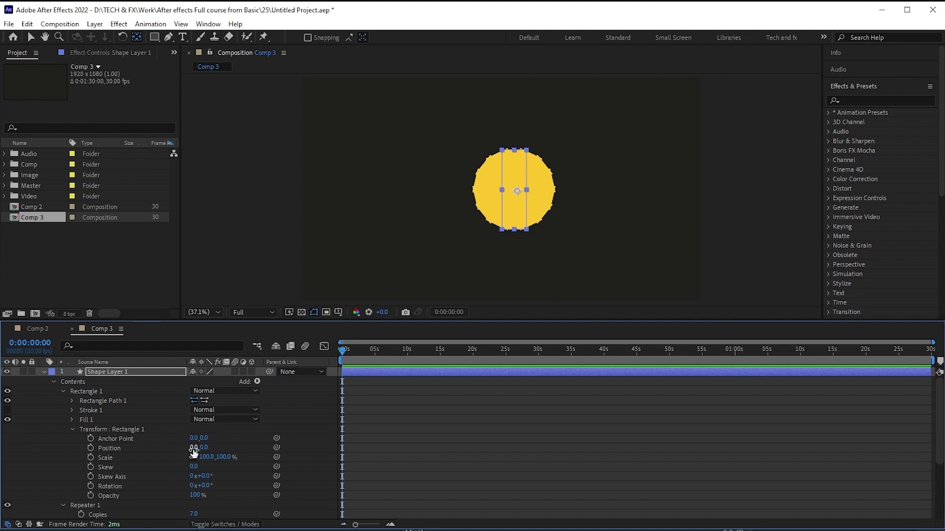
mouse_move(193, 448)
left_mouse_down()
mouse_move(446, 449)
mouse_move(2, 435)
left_mouse_up()
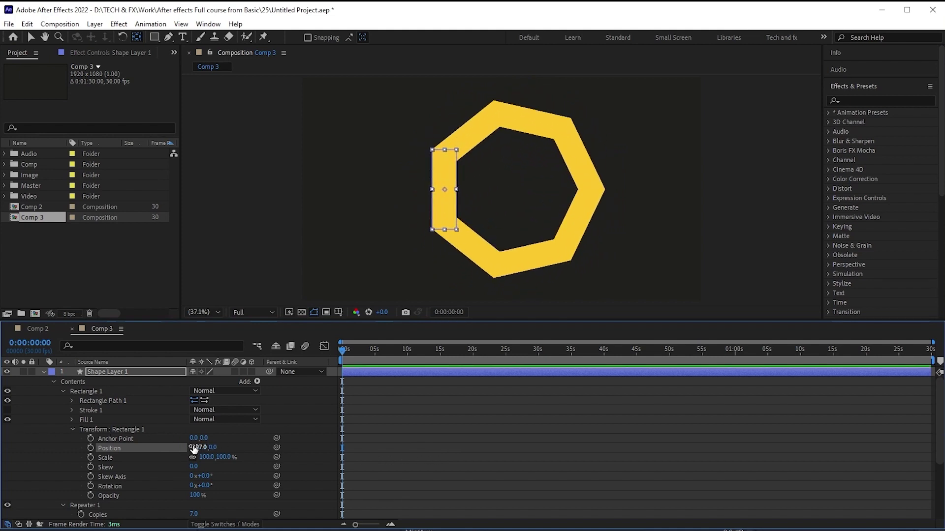
left_click_drag(199, 449, 199, 452)
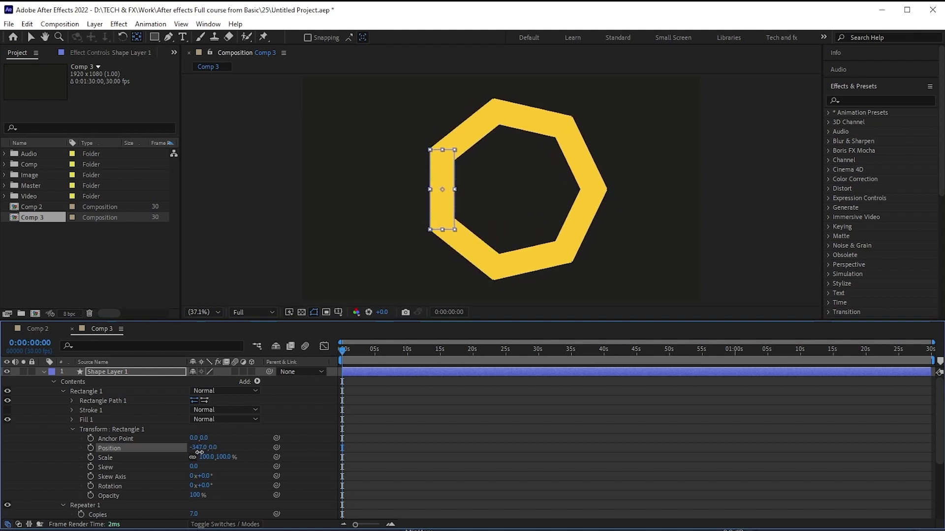
left_click(395, 463)
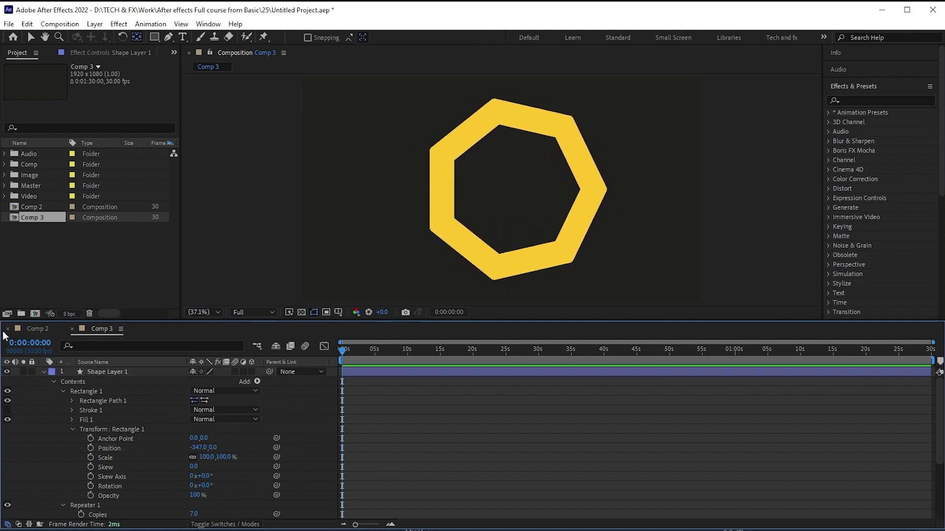
left_click(195, 448)
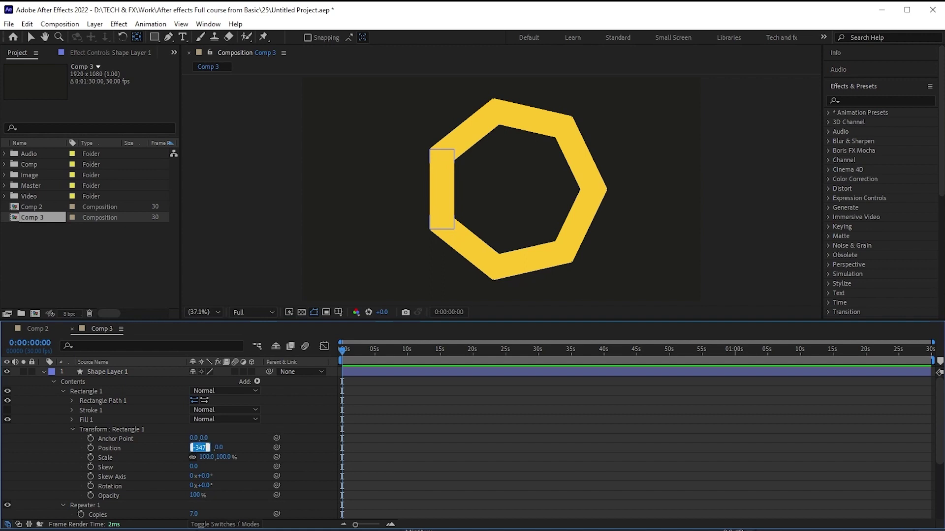
type("0")
key("Return")
mouse_move(219, 447)
left_mouse_down()
mouse_move(424, 442)
mouse_move(212, 450)
left_mouse_up()
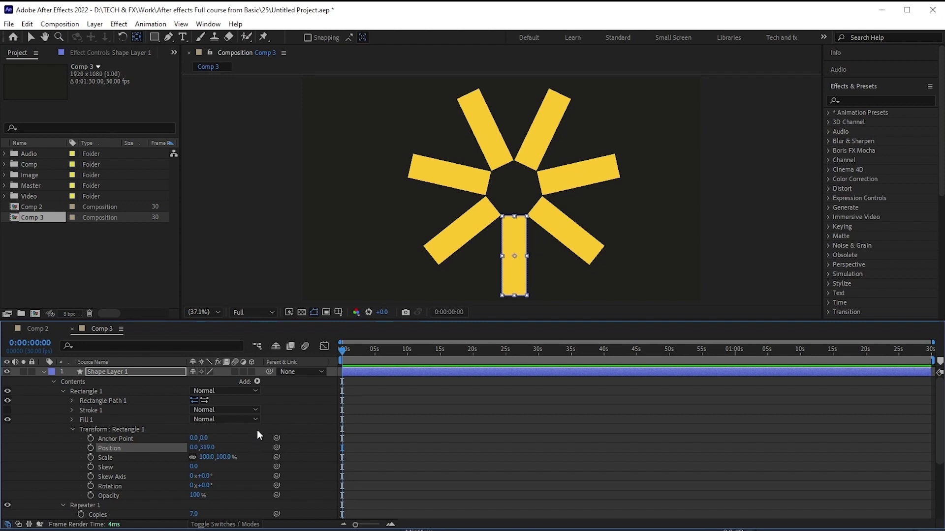
Step: Delete Shape Layer 1, leaving Comp 3 empty
left_click(44, 372)
left_click(130, 373)
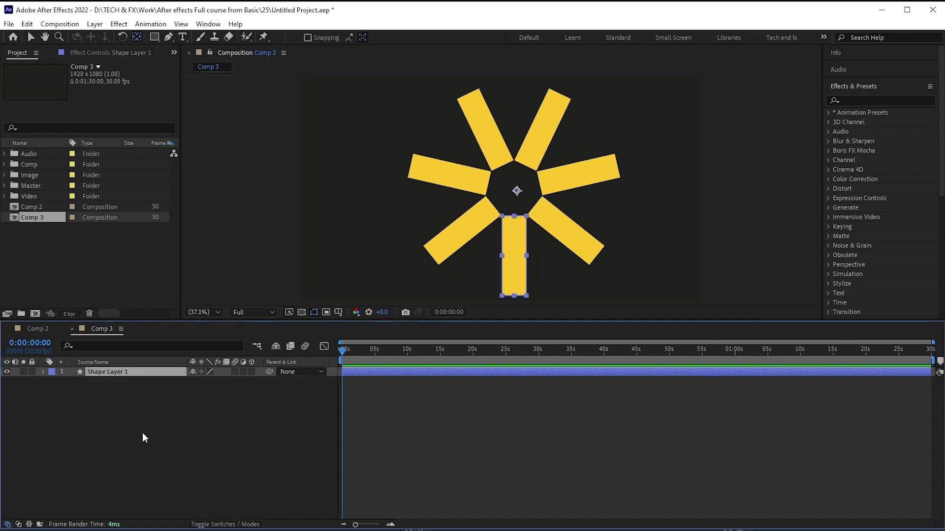
key("Delete")
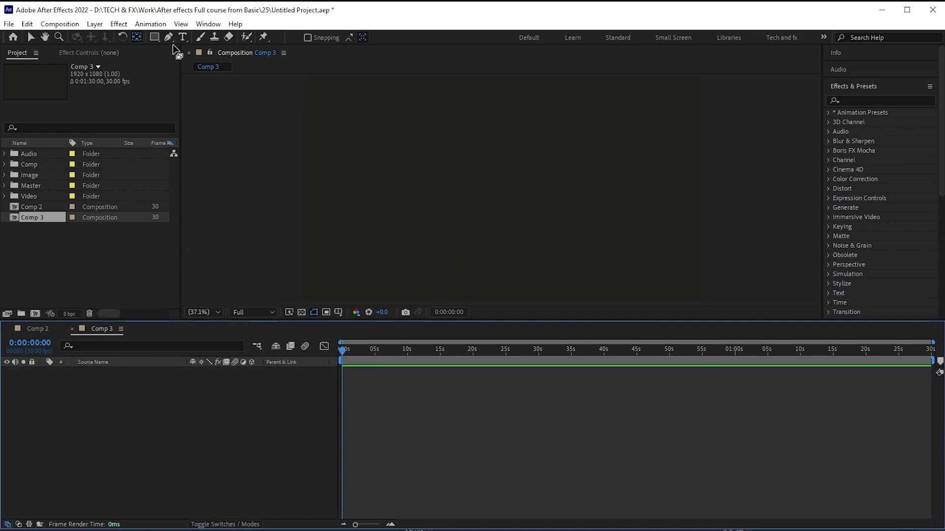
Step: Draw a small yellow circle with the Ellipse Tool and centre it in the composition
left_click_drag(156, 37, 197, 58)
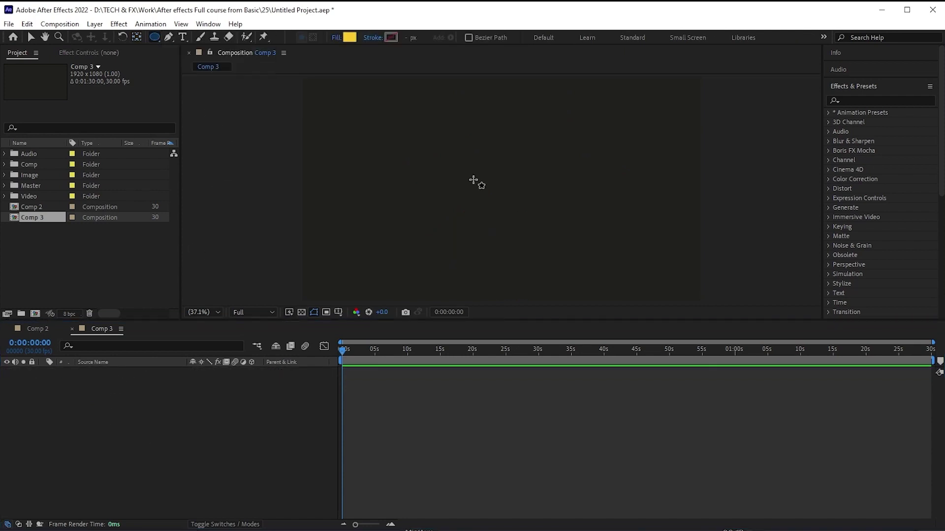
left_click_drag(473, 180, 489, 194)
left_click(133, 373)
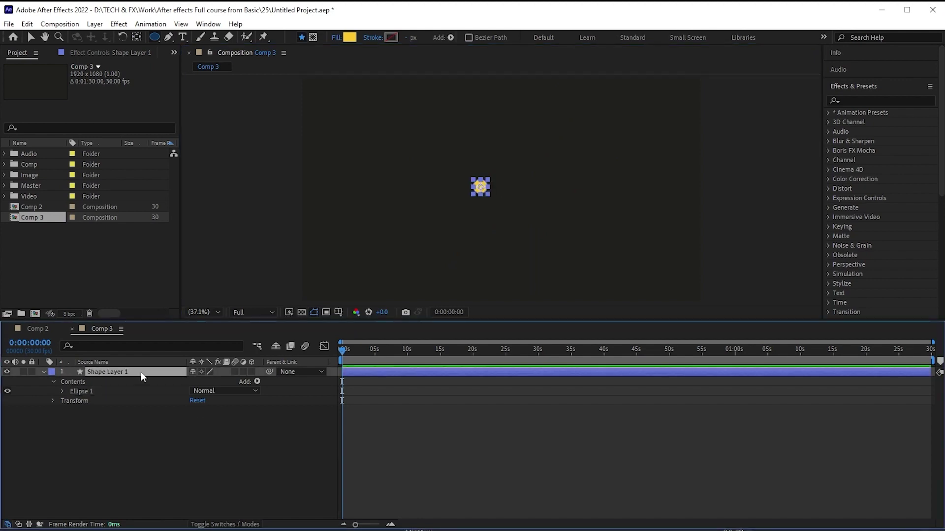
key("ctrl+alt+Home")
key("ctrl+Home")
left_click(63, 391)
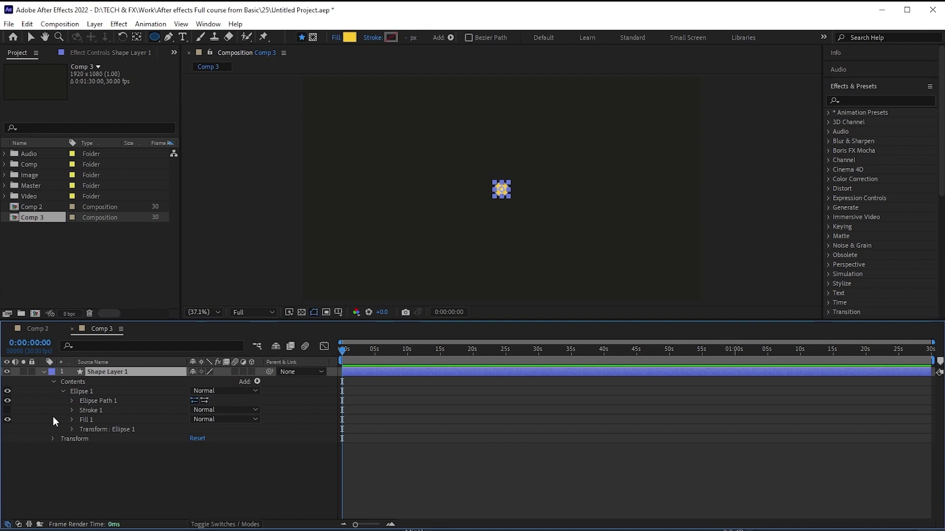
left_click(63, 392)
Step: Add a Repeater to the ellipse and set Ellipse 1 Position X to 0
left_click(257, 381)
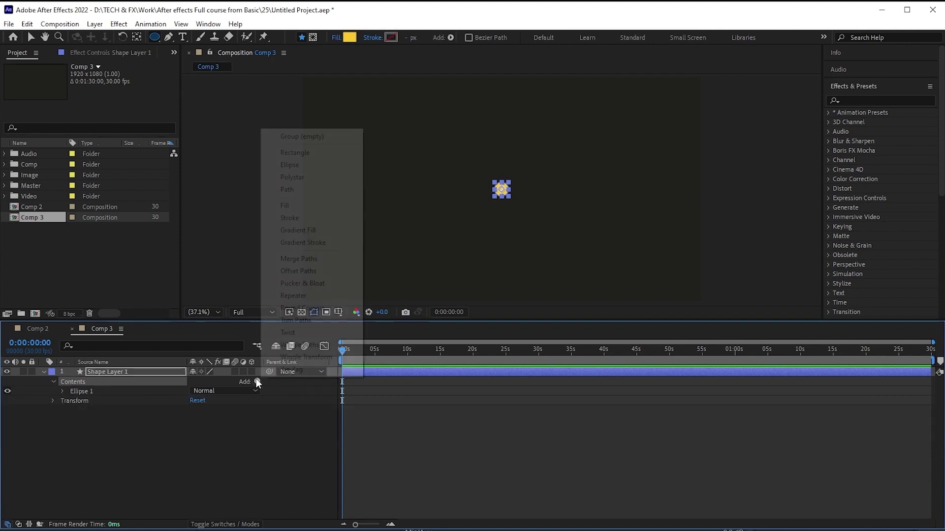
left_click(305, 296)
left_click(63, 391)
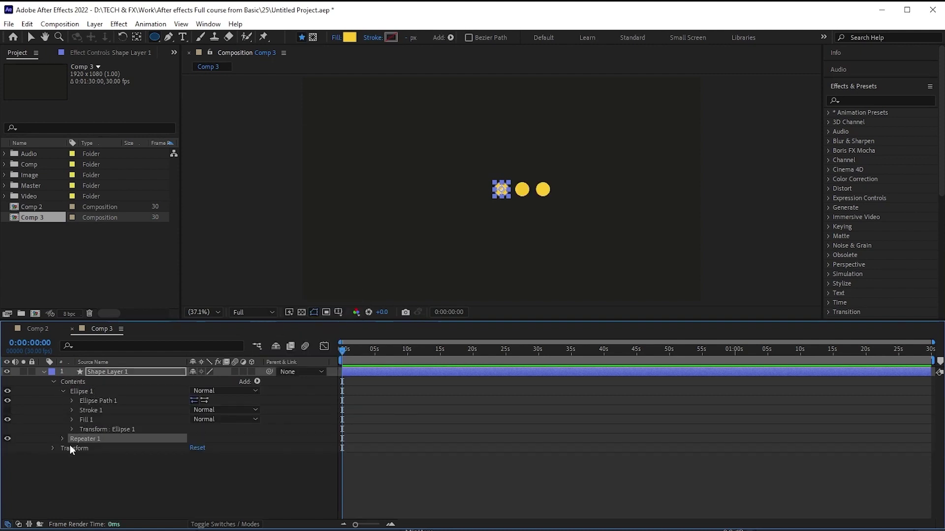
left_click(73, 429)
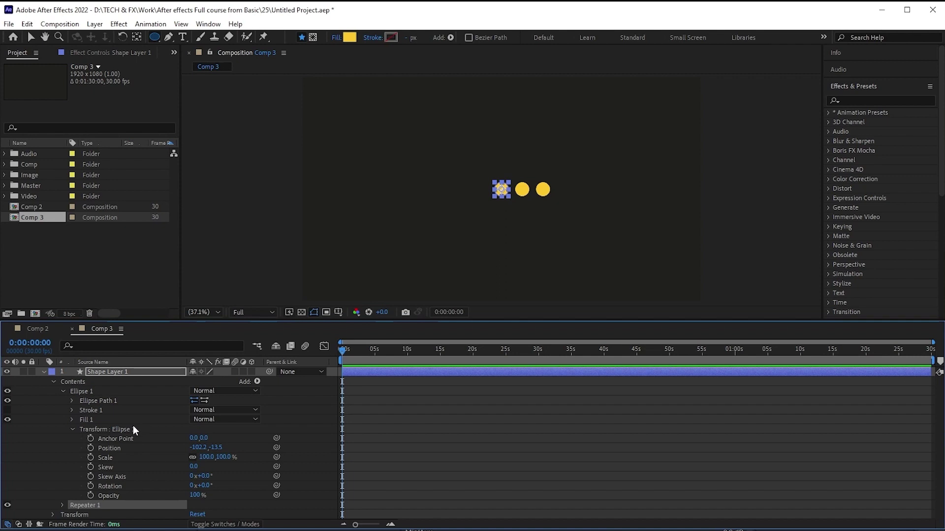
left_click(199, 448)
type("0")
key("Return")
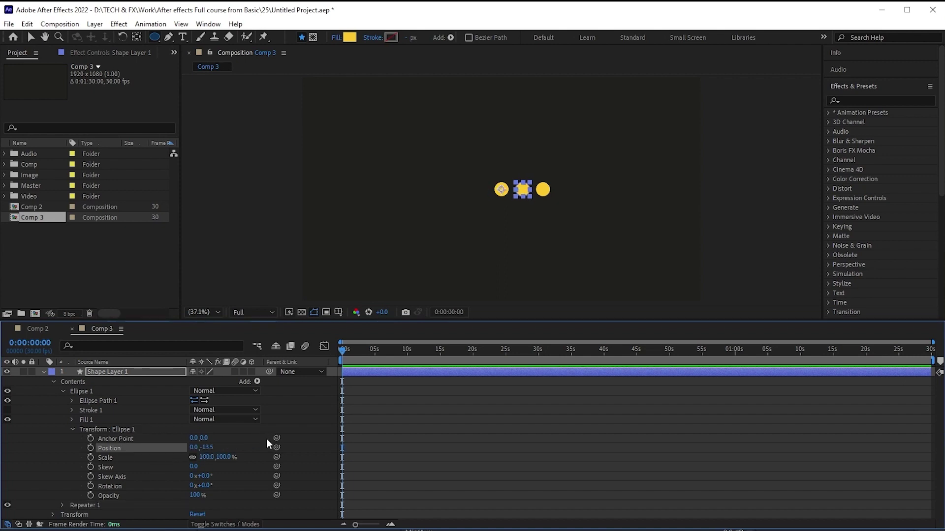
left_click_drag(208, 449, 207, 449)
left_click(73, 429)
left_click(63, 439)
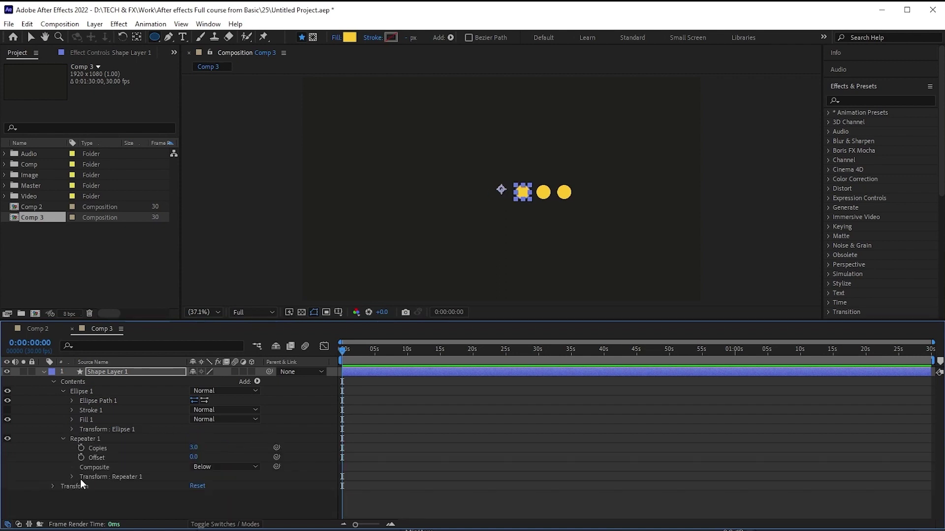
Step: Set the Repeater to 15 copies and zero its transform position to 0,0
left_click(194, 447)
type("15")
key("Return")
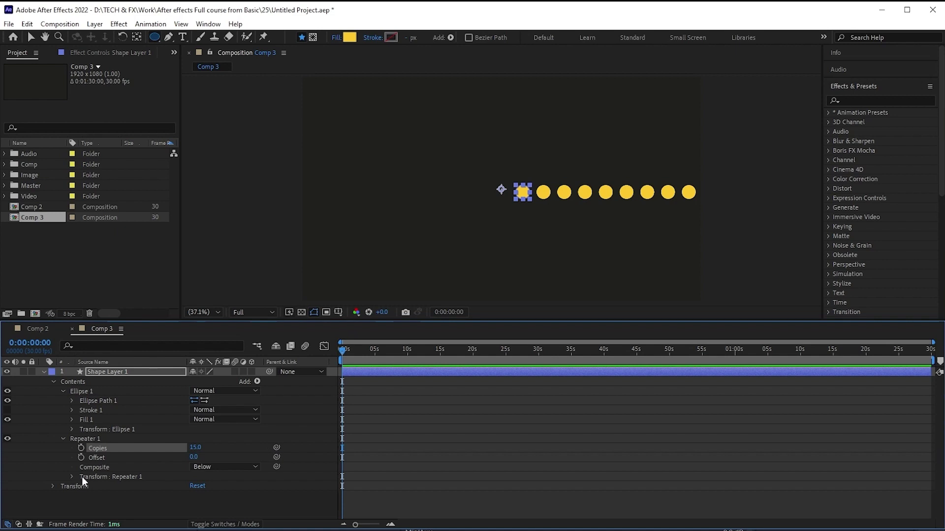
left_click(72, 476)
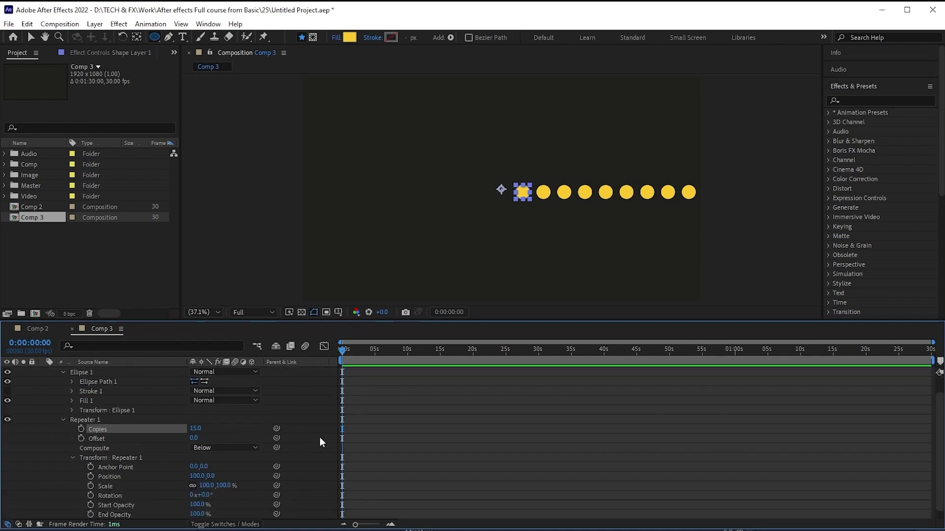
scroll(320, 437, "down", 1)
type("0")
key("Return")
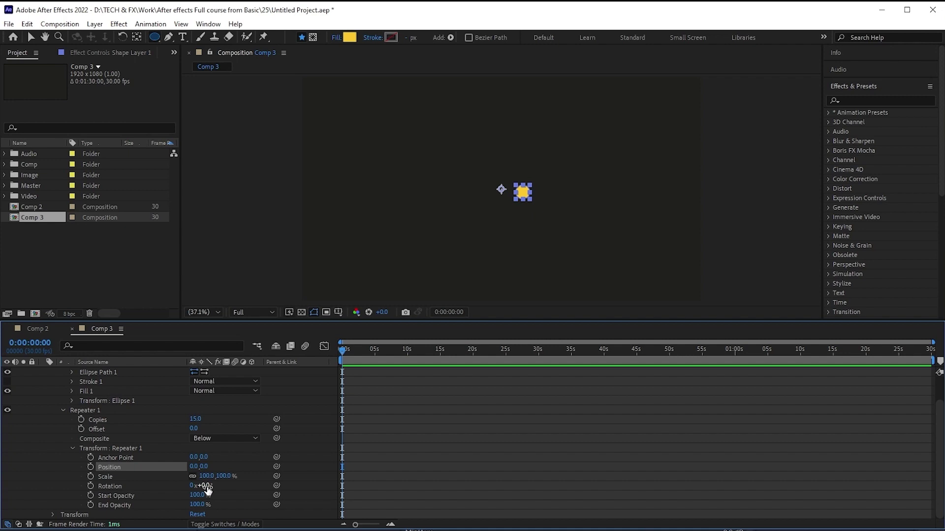
Step: Set the repeater's per-copy rotation to 360/15, giving 24° per copy
left_click(205, 487)
type("3")
type("60")
type("5")
key("Return")
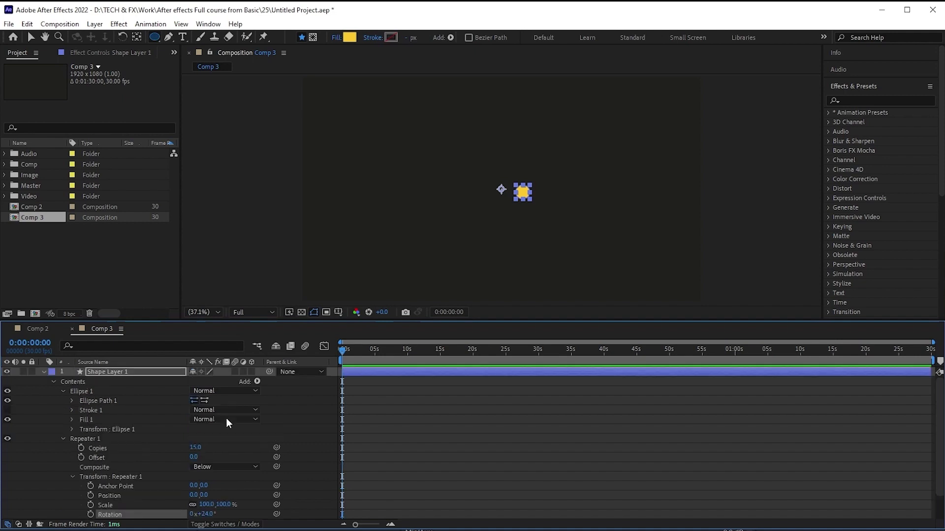
scroll(226, 418, "up", 3)
Step: Scrub Ellipse 1 Position Y to about 374 so the 15 dots form a ring
left_click(72, 429)
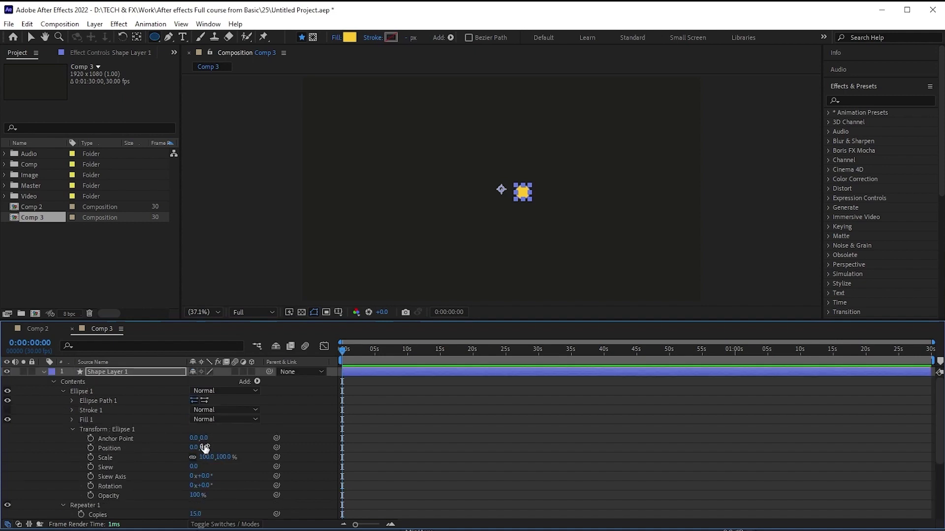
mouse_move(201, 447)
left_mouse_down()
mouse_move(362, 457)
mouse_move(333, 457)
left_mouse_up()
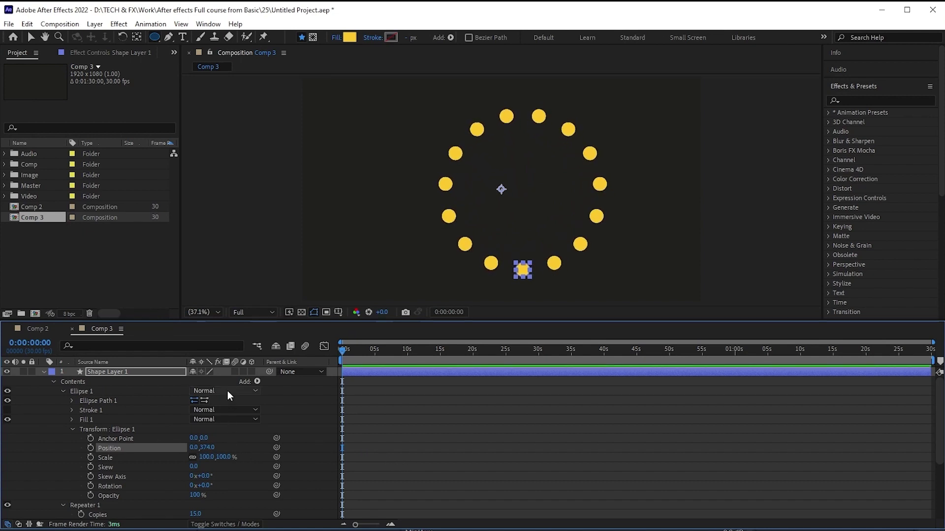
left_click(72, 430)
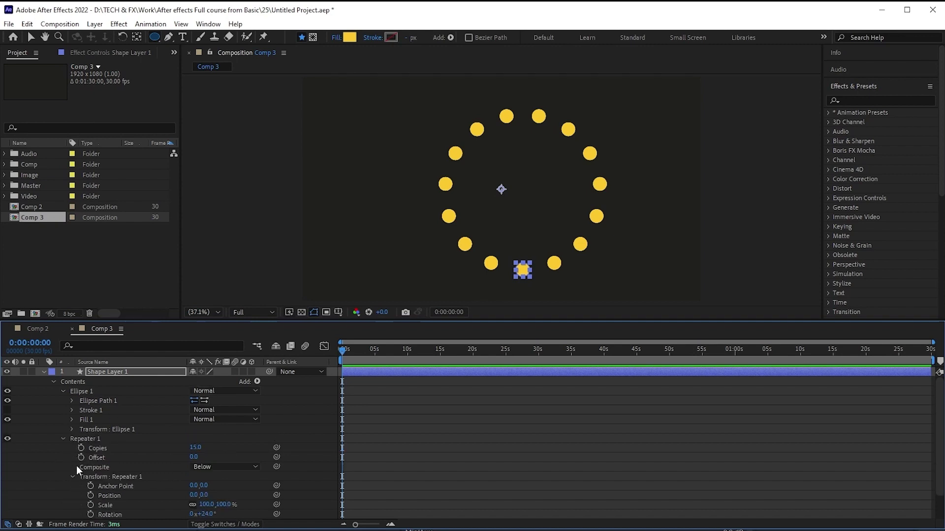
scroll(144, 444, "down", 2)
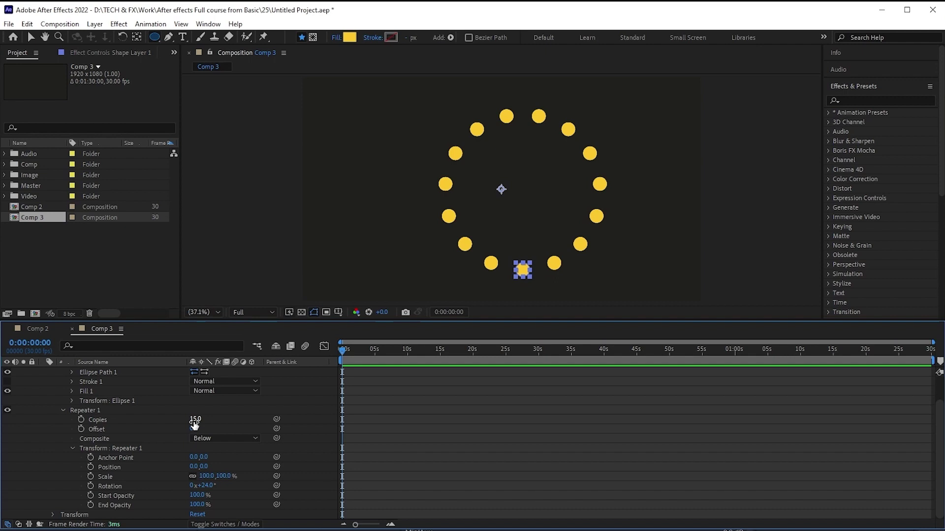
Step: Try 18 repeater copies, then undo back to 15
left_click(195, 420)
type("18")
key("Return")
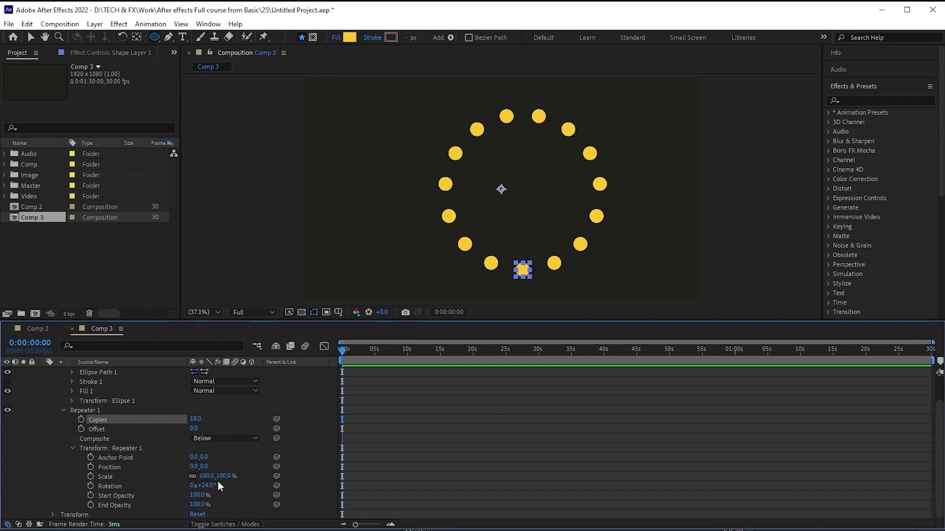
key("ctrl+z")
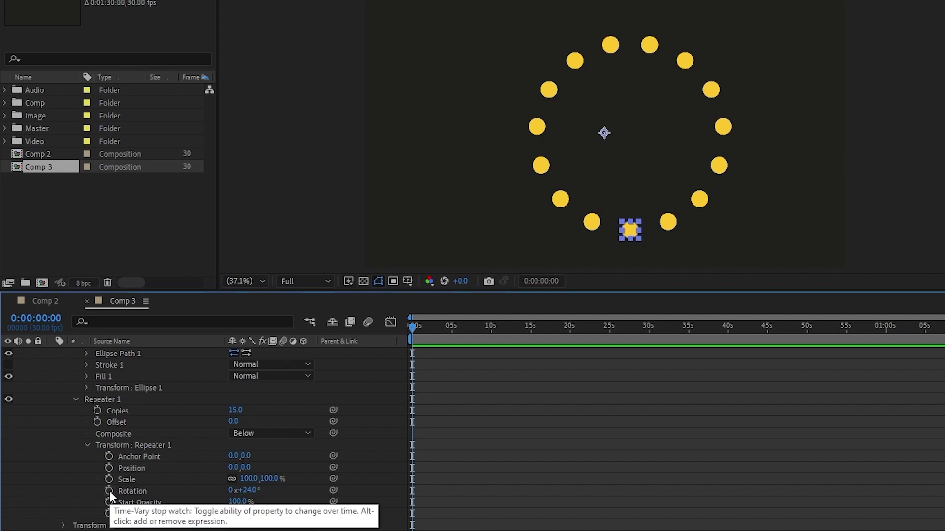
Step: Give the repeater Rotation an expression of 360 divided by the pick-whipped Copies value
left_click(110, 491, "alt")
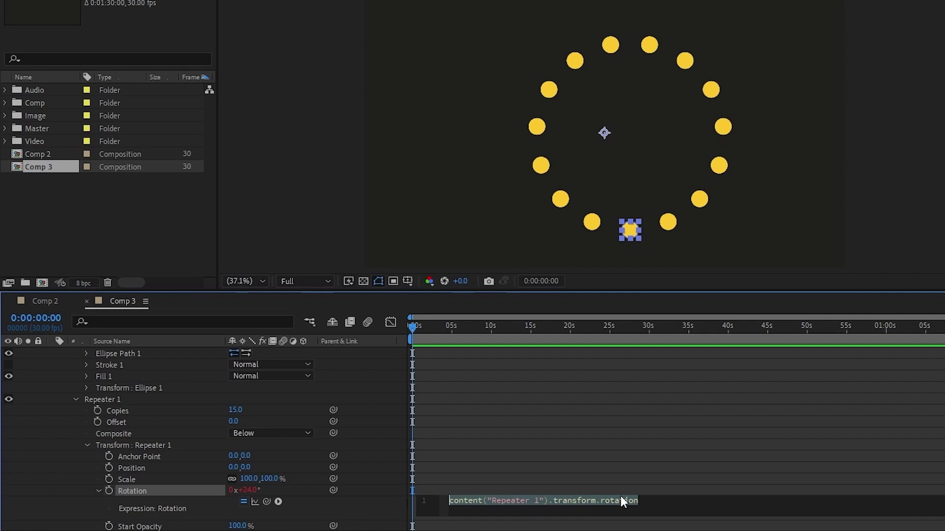
type("36")
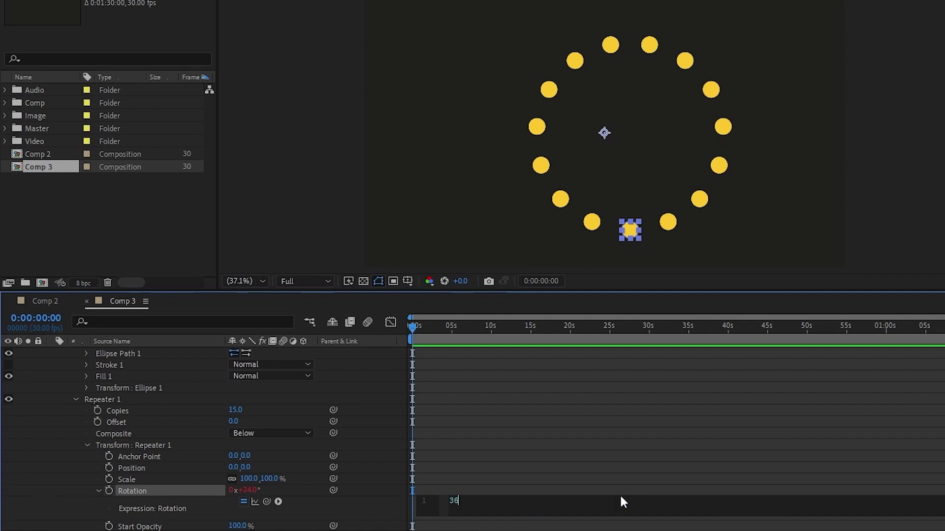
type("0/")
left_click_drag(334, 489, 129, 411)
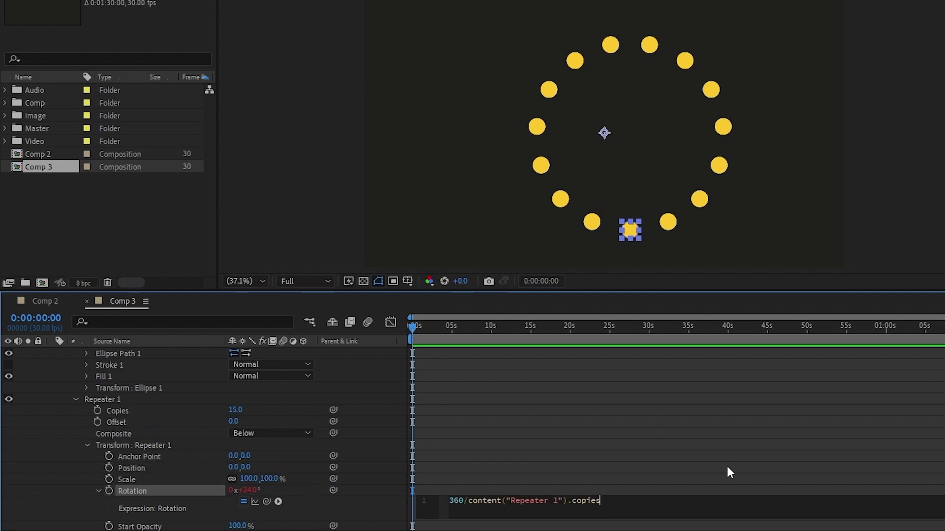
Step: Test copy counts of 60 and 15, then settle on 18 copies for an even ring
left_click(233, 411)
type("60")
key("Return")
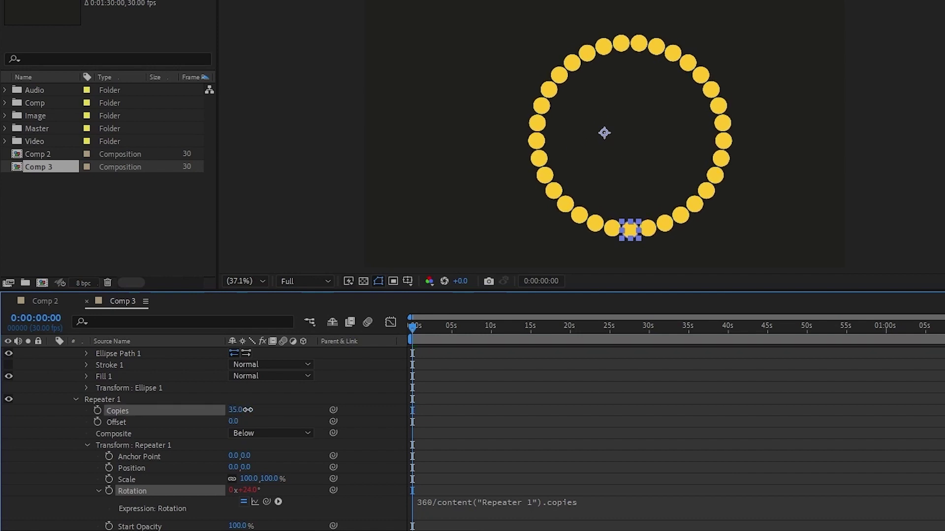
left_click_drag(263, 410, 241, 410)
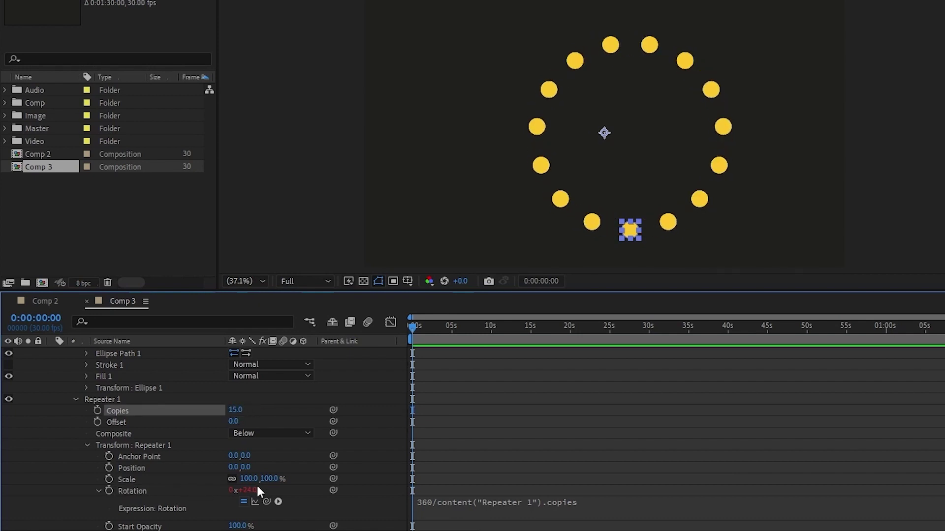
left_click(234, 411)
type("18")
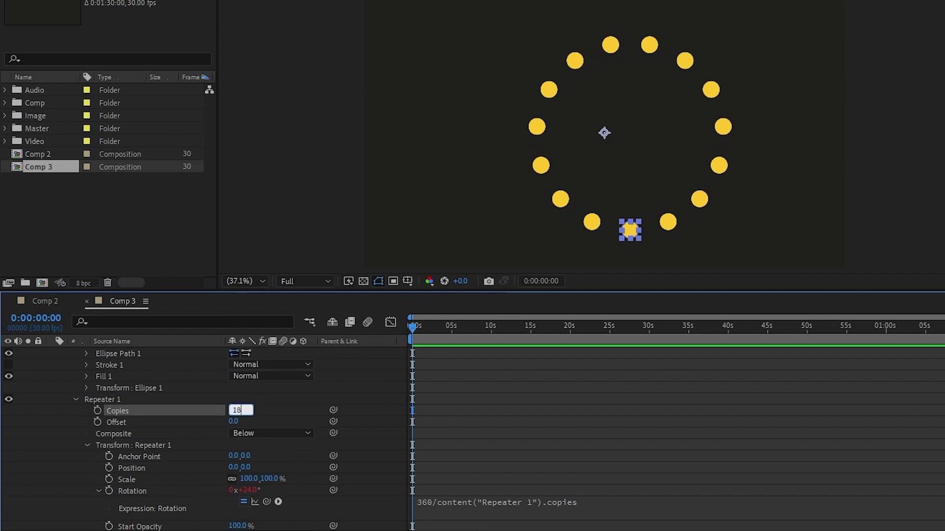
key("Return")
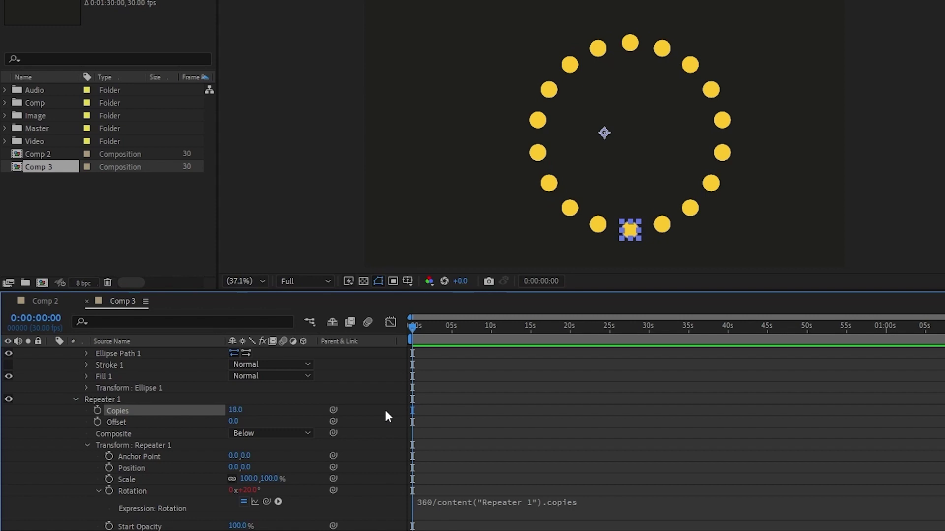
scroll(88, 477, "up", 2)
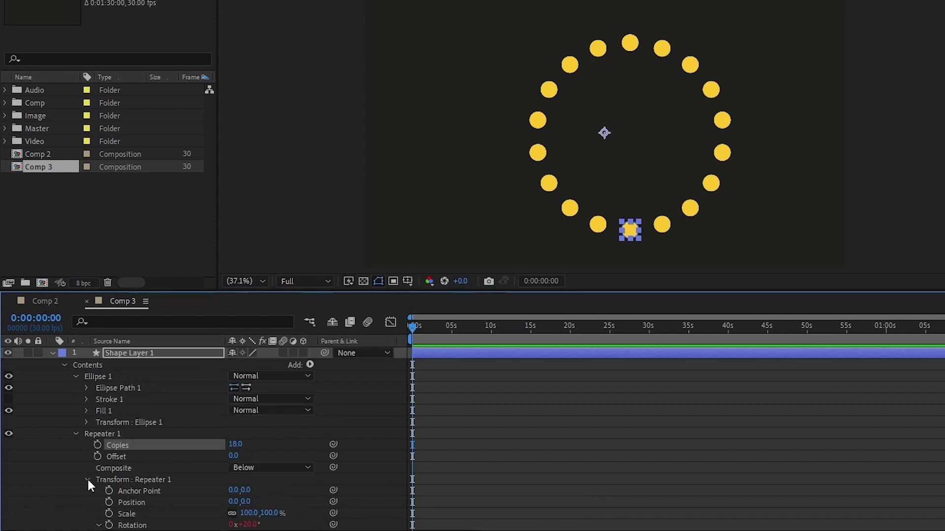
left_click(76, 433)
left_click(87, 422)
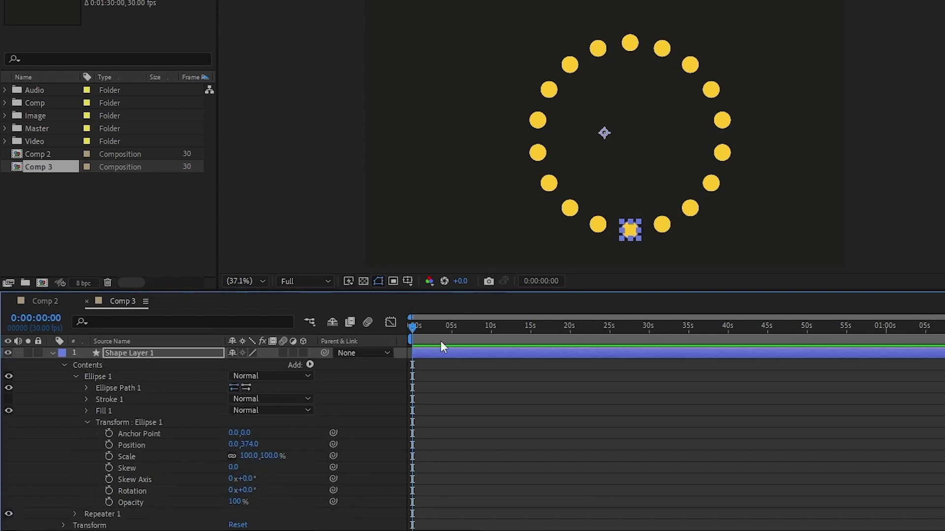
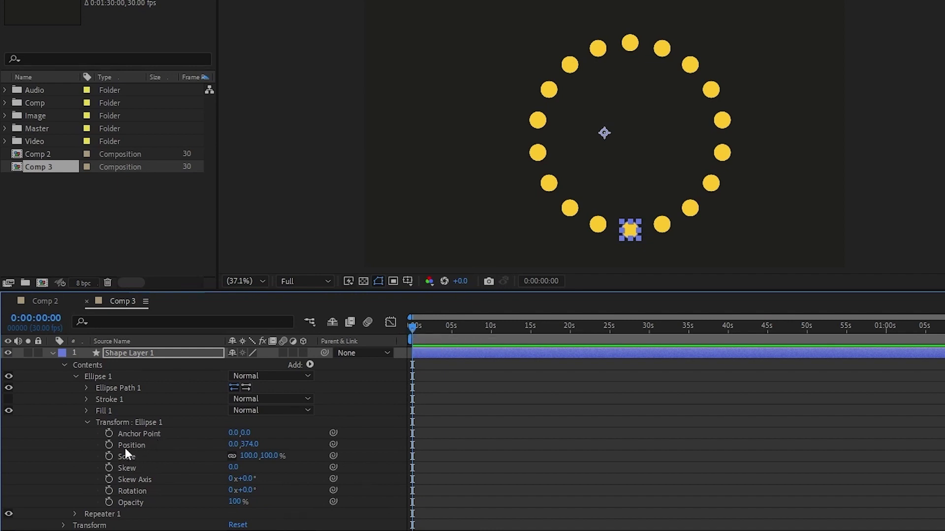
Step: Enable Position and Scale keyframing and key the dot's Scale to 0% at 0:00:01:01
left_click(109, 445)
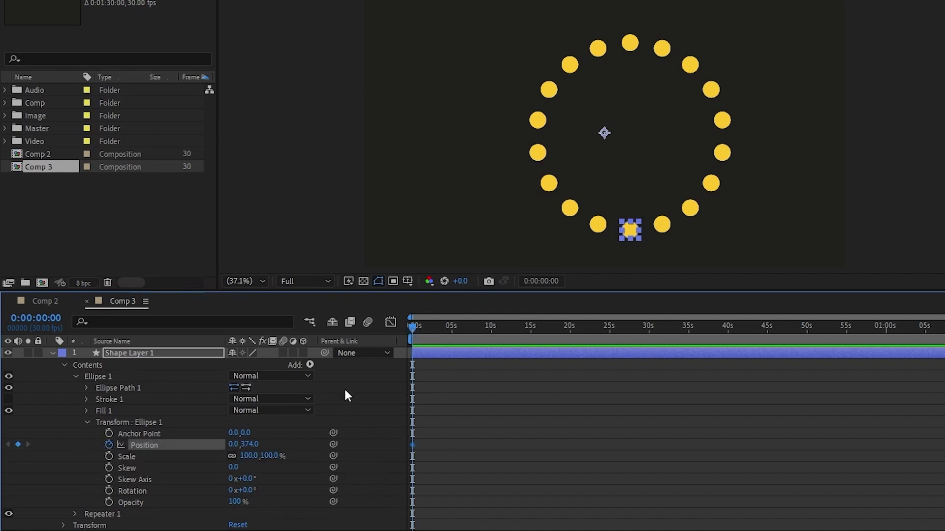
left_click(109, 456)
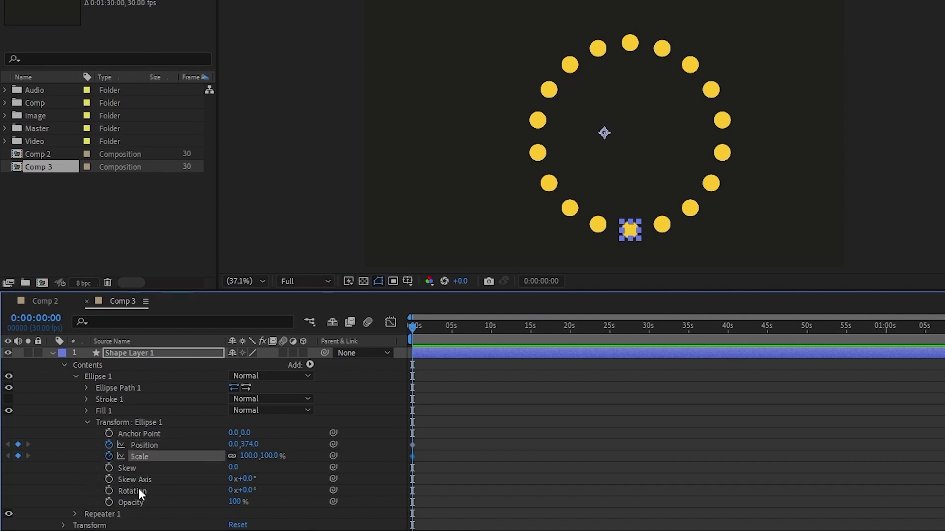
scroll(479, 324, "up", 5)
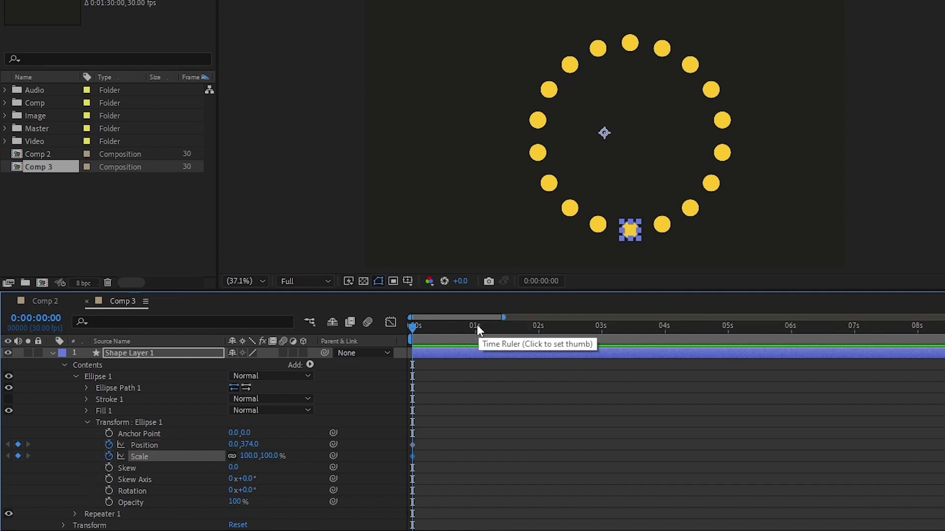
left_click(477, 325)
left_click(19, 456)
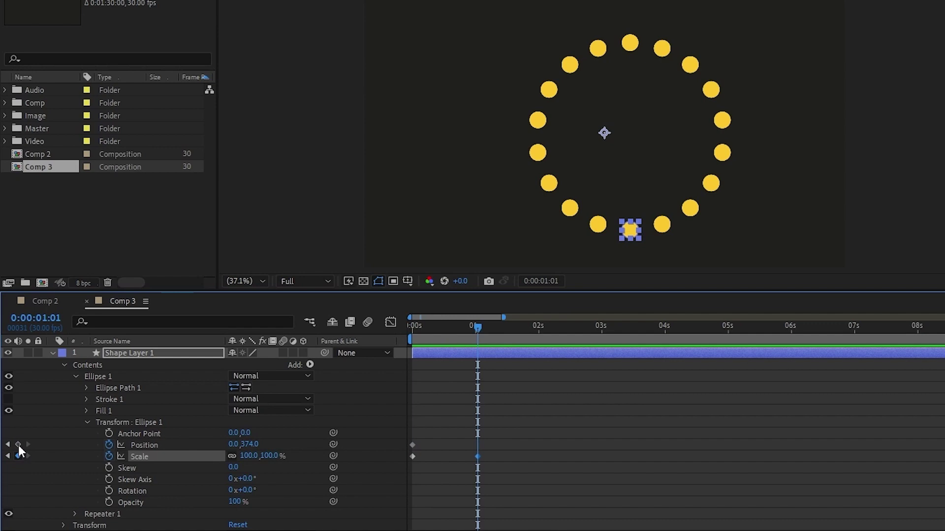
left_click(18, 445)
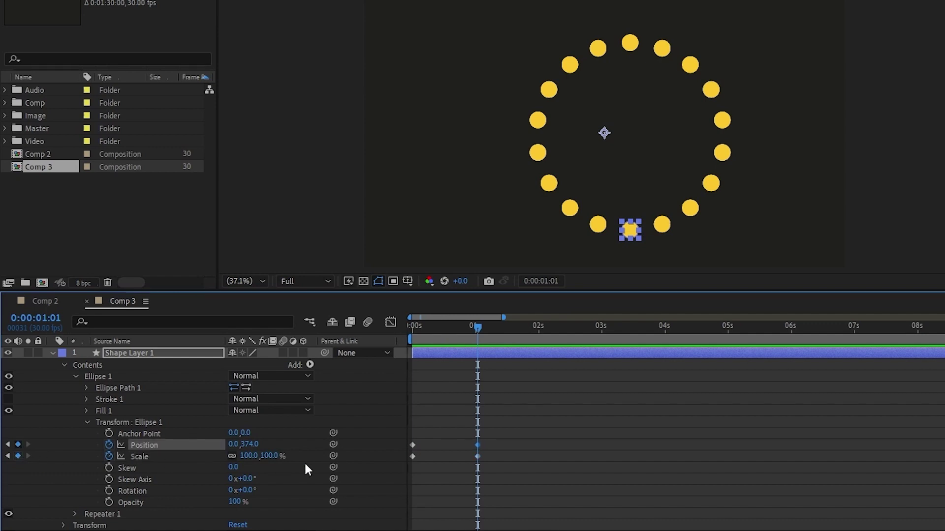
left_click(249, 456)
type("0")
left_click(338, 457)
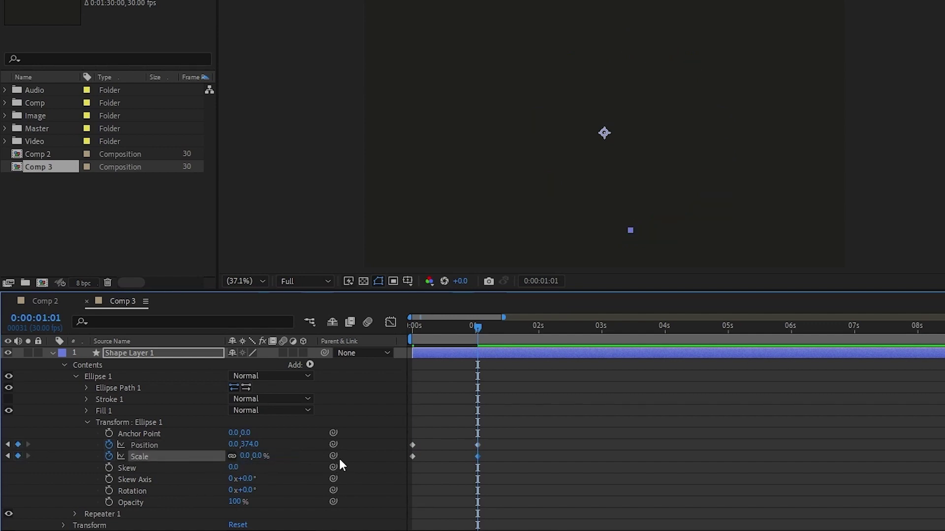
Step: Key the dot's enlarged Scale of 120% at frame 0:16, then return to the start
left_click(445, 327)
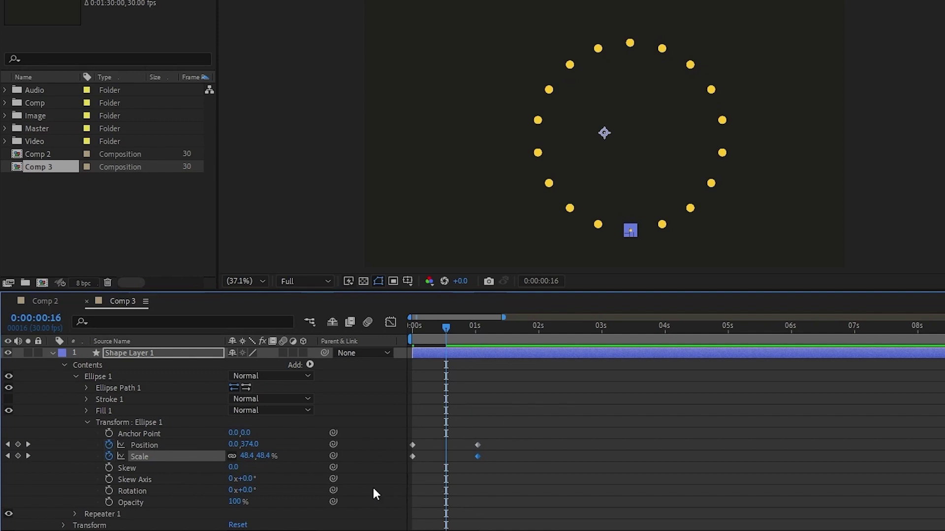
left_click(244, 456)
type("100")
key("Return")
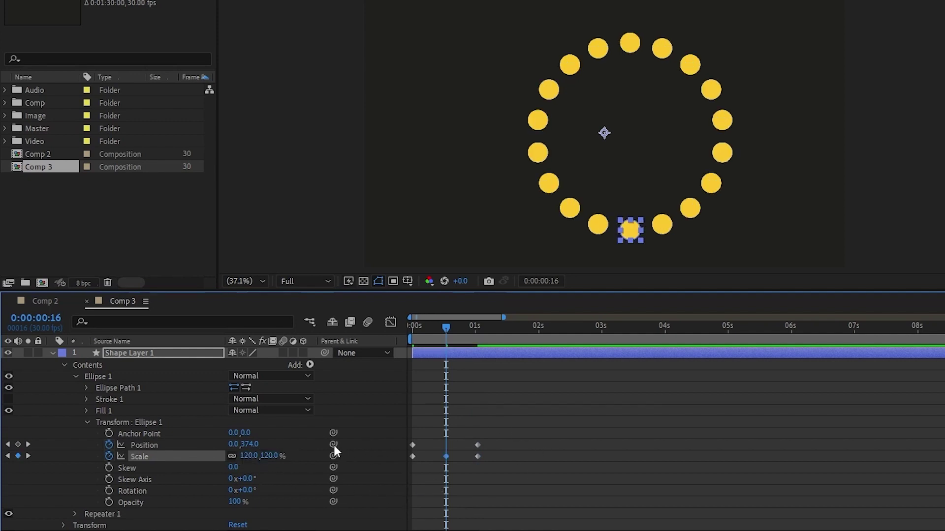
left_click_drag(435, 328, 313, 338)
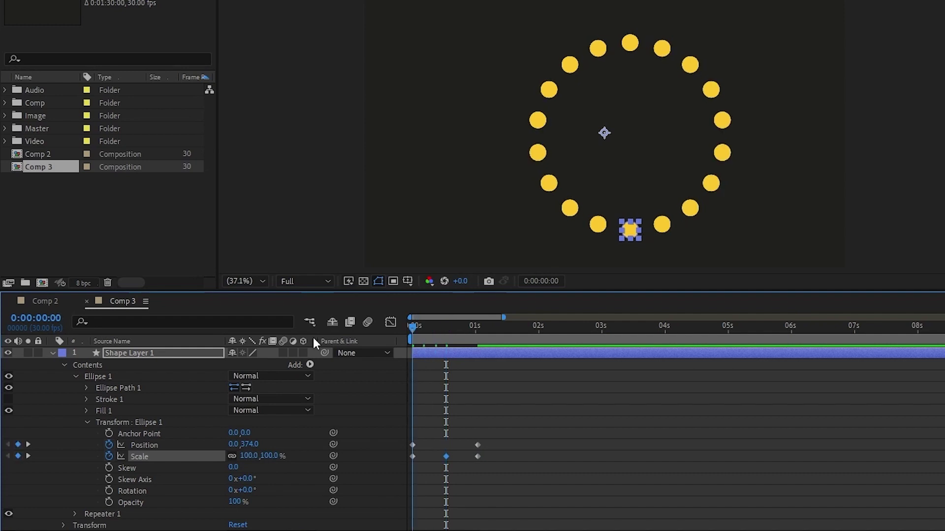
Step: Pull the dot's starting Position in to 0,156 at frame 0
left_click(245, 457)
type("0")
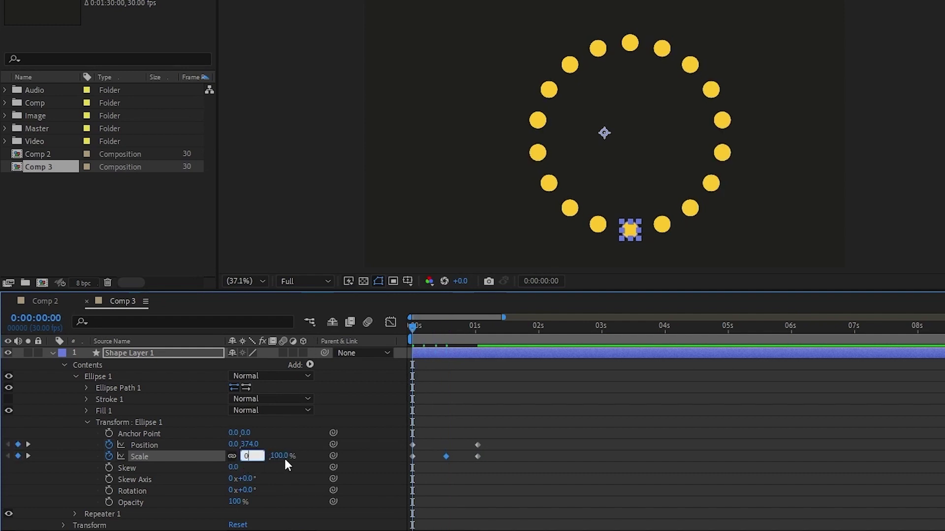
key("Return")
key("ctrl+z")
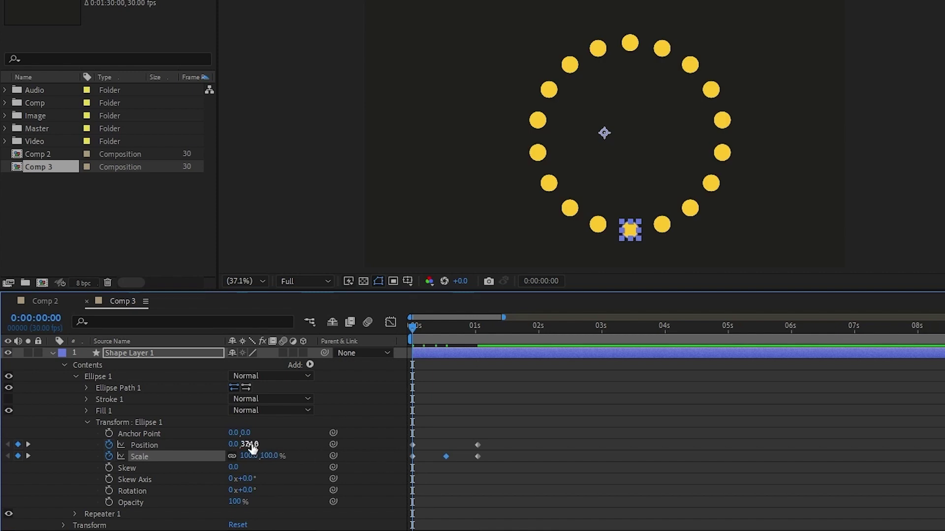
mouse_move(249, 444)
left_mouse_down()
mouse_move(11, 527)
mouse_move(344, 483)
left_mouse_up()
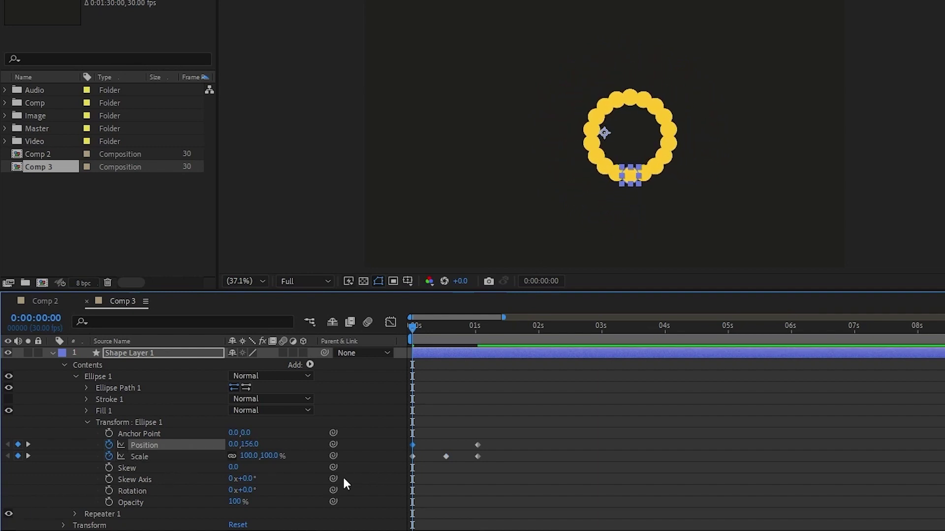
Step: Set the starting Scale to 0% and select all Position and Scale keyframes
key("F2")
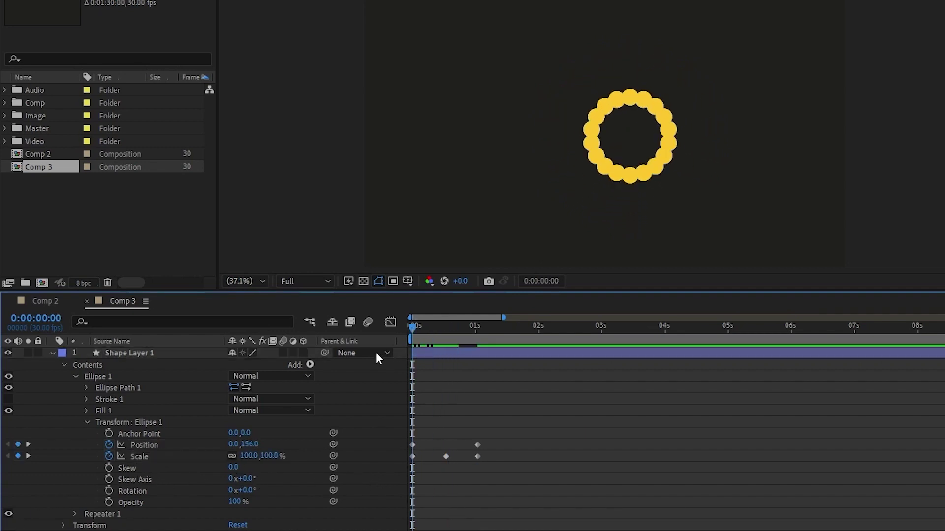
left_click(250, 458)
type("0")
key("Return")
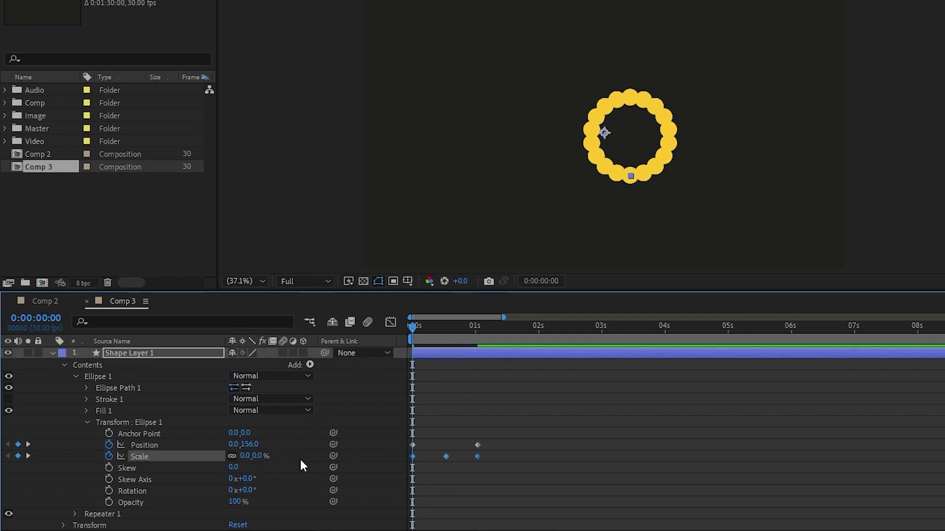
left_click_drag(498, 434, 367, 469)
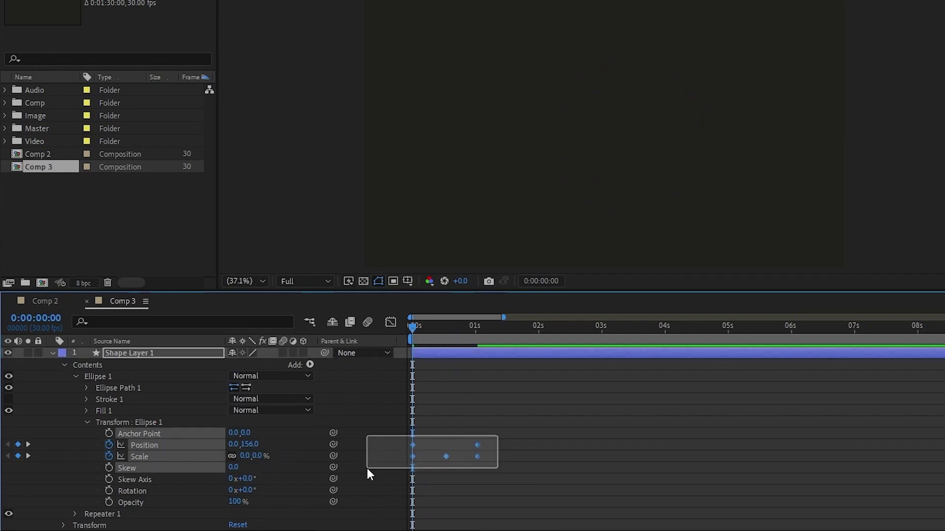
Step: Apply Easy Ease to the keyframes and pull the end keyframes in to 0:23
key("F9")
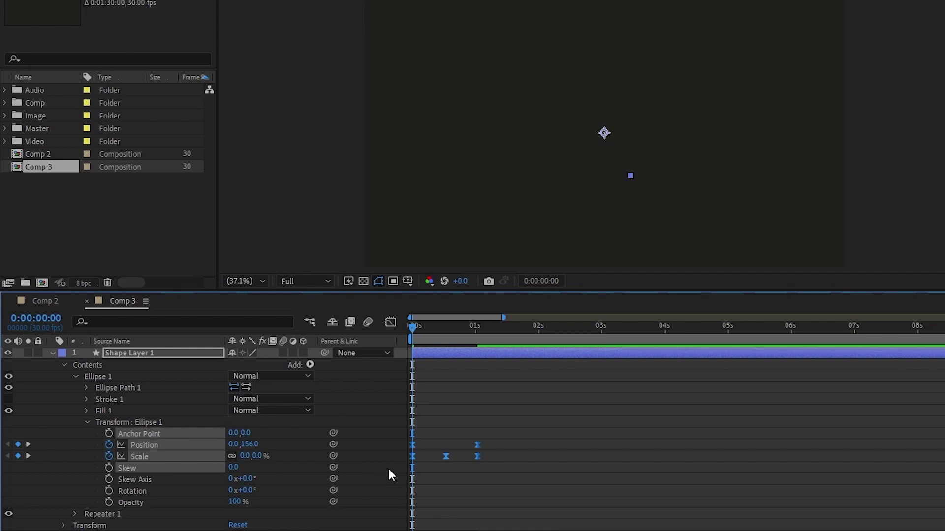
left_click(522, 495)
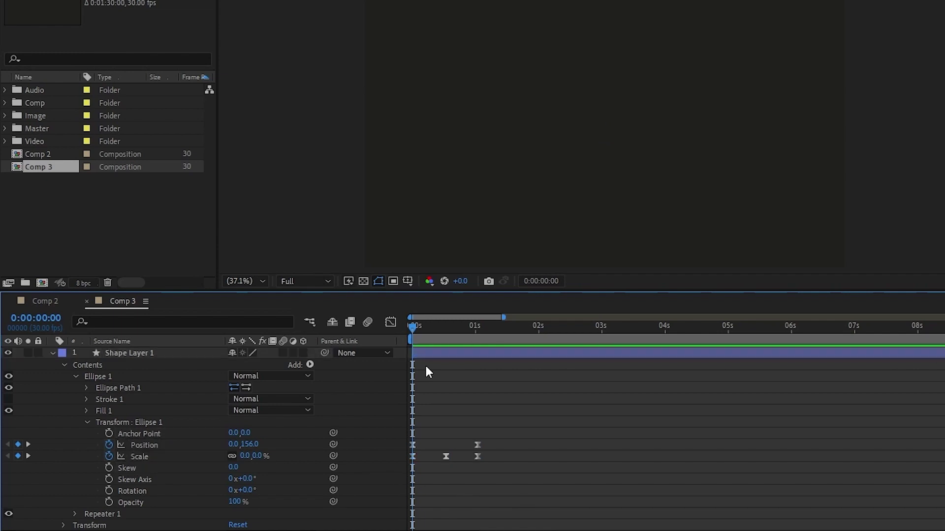
key("space")
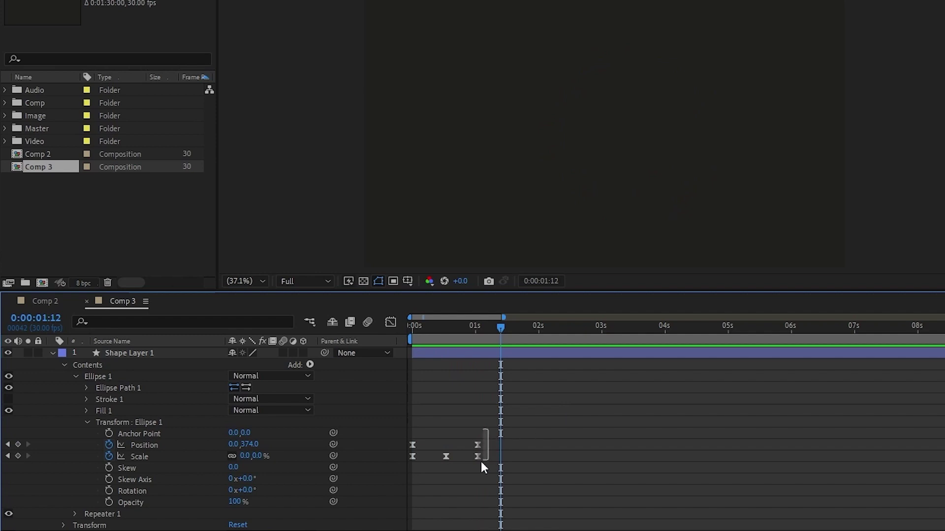
left_click_drag(480, 461, 374, 468)
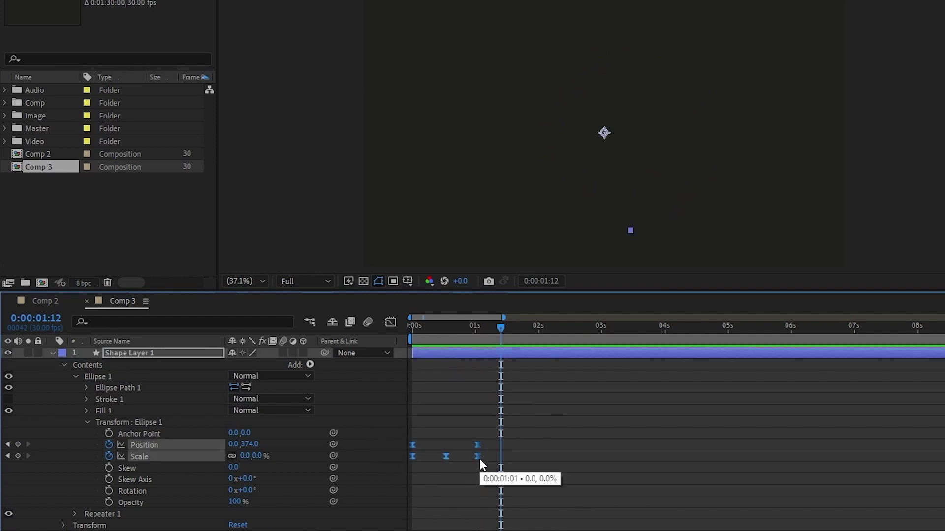
mouse_move(479, 458)
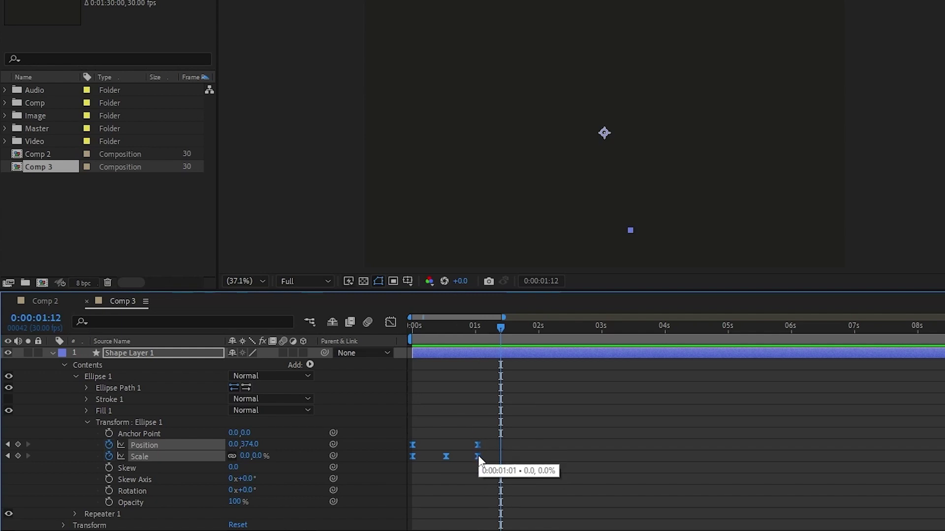
left_click_drag(478, 457, 461, 457)
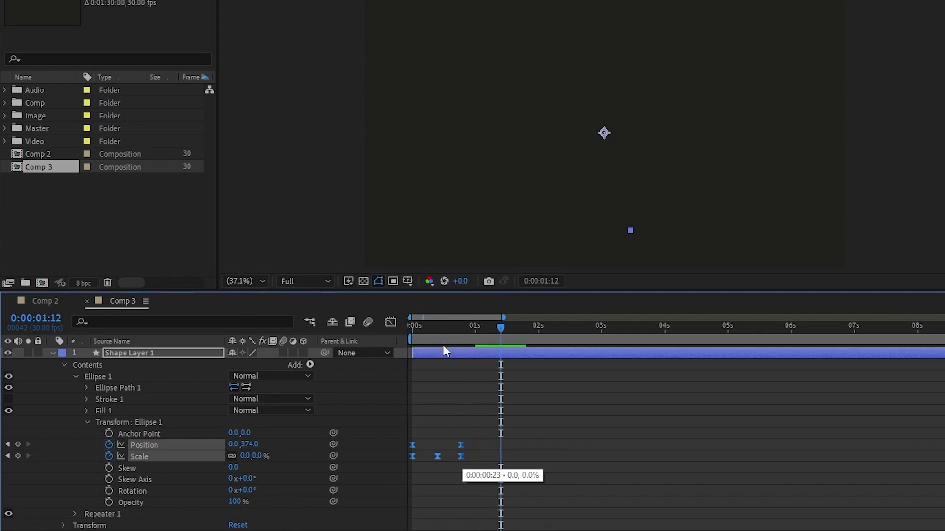
key("space")
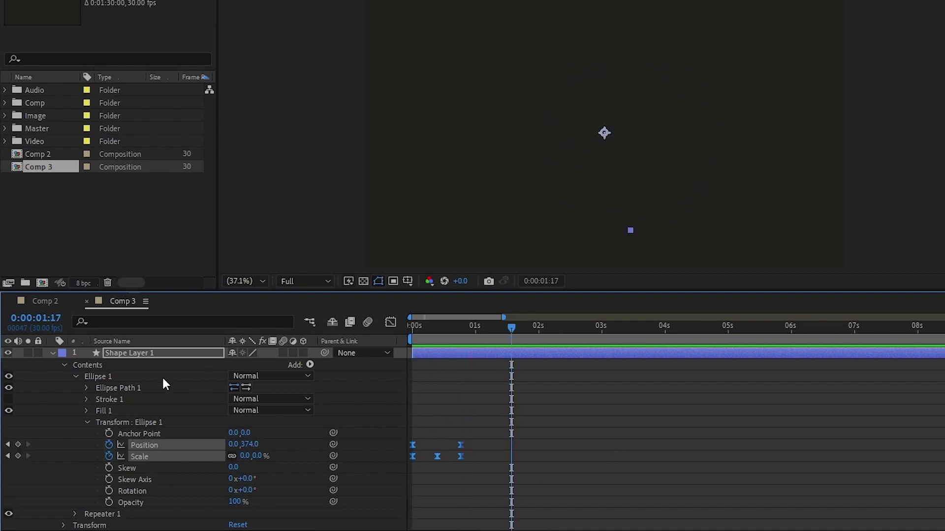
Step: Duplicate Shape Layer 1 and make the copy, Shape Layer 2, start at frame 5
left_click(430, 357)
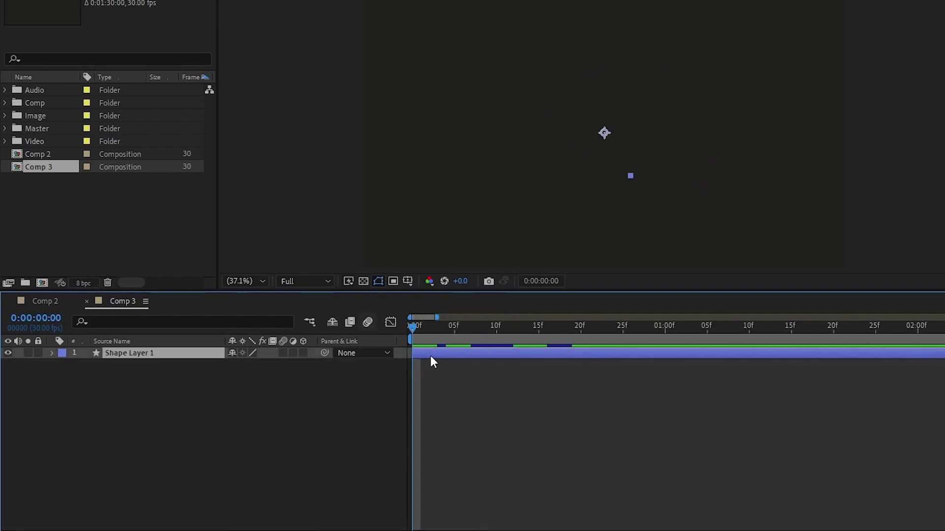
key("ctrl+d")
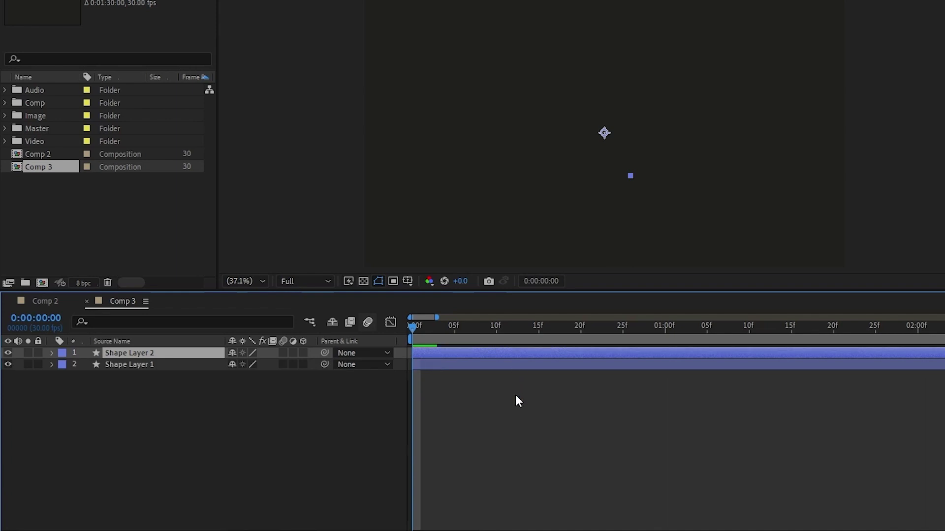
key("space")
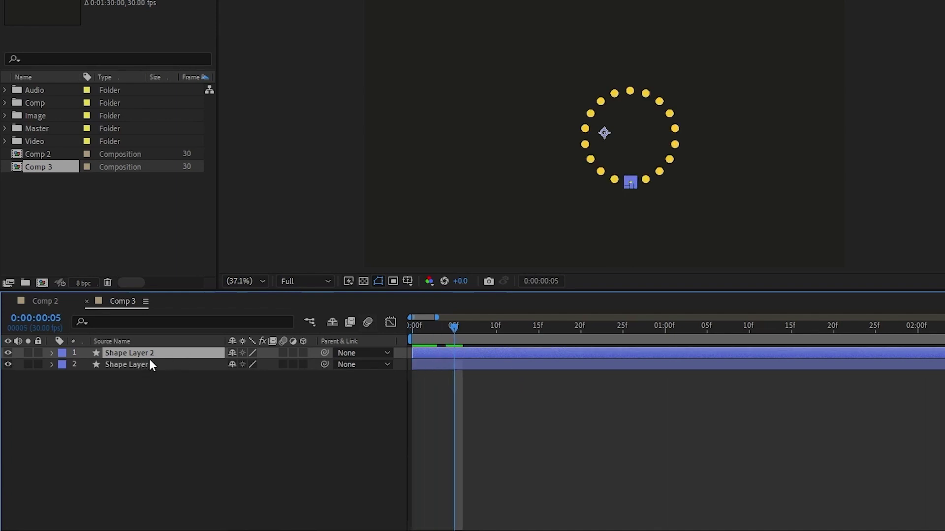
key("bracketleft")
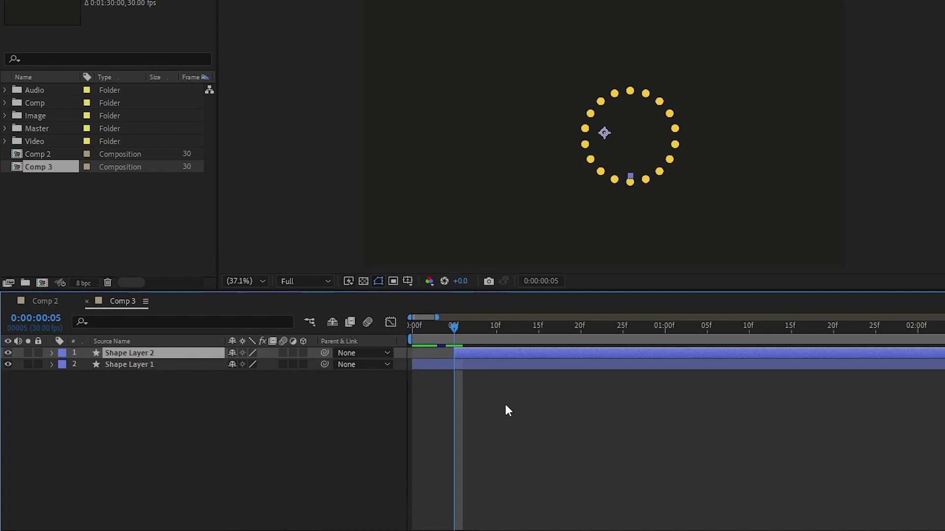
Step: Duplicate again so Shape Layer 3 starts at frame 10, then preview from the start
key("ctrl+d")
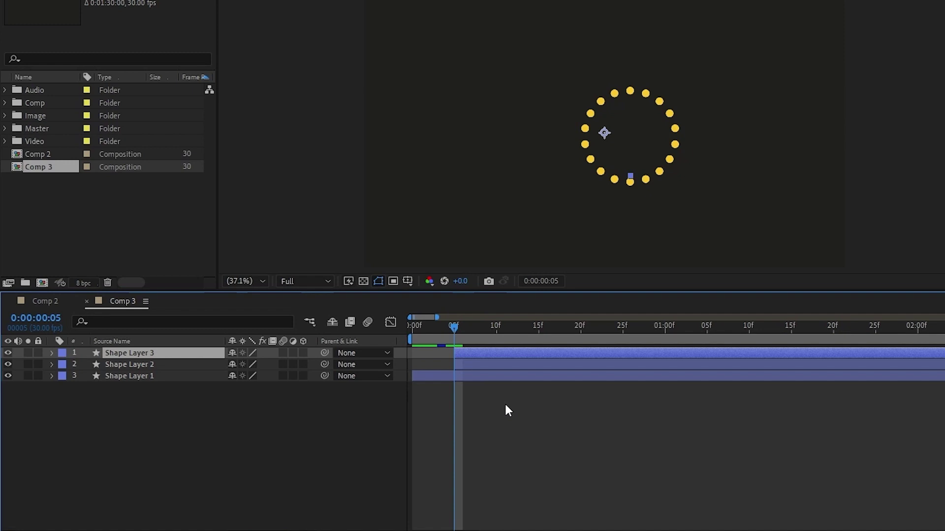
key("space")
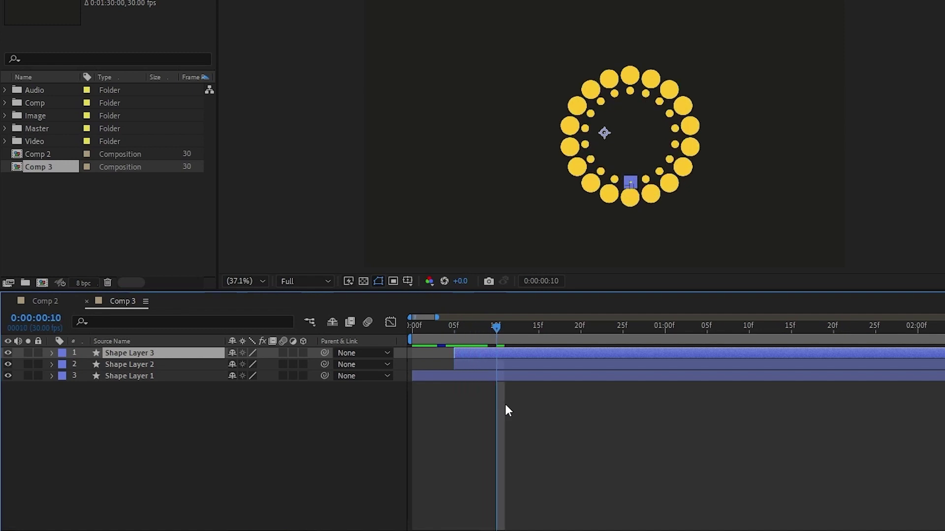
key("bracketleft")
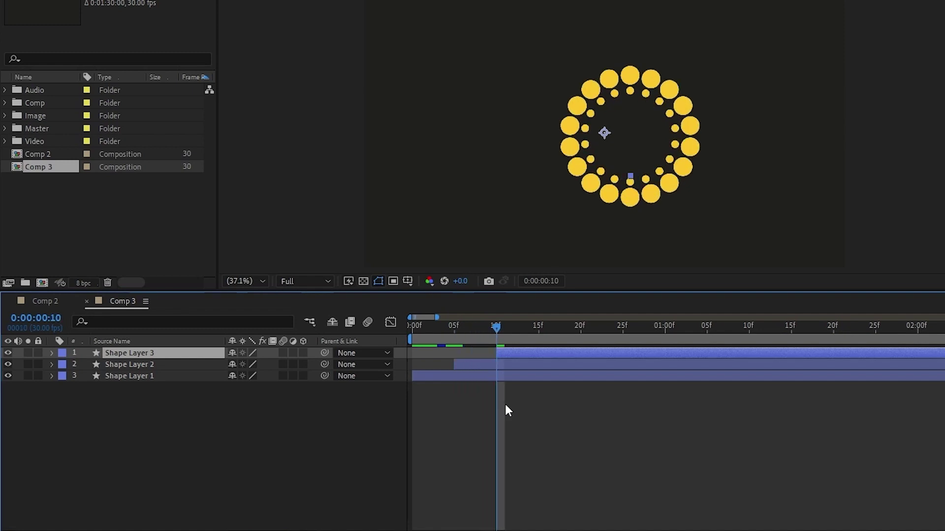
key("Home")
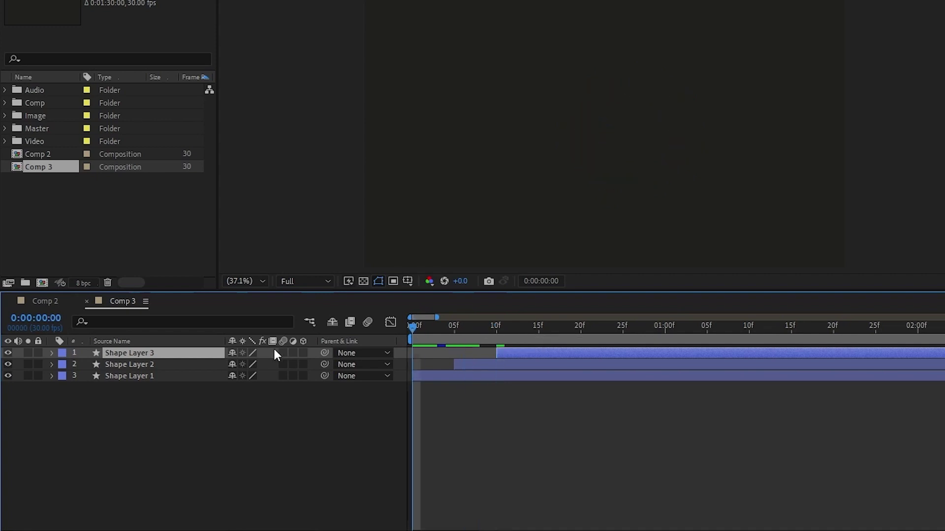
key("space")
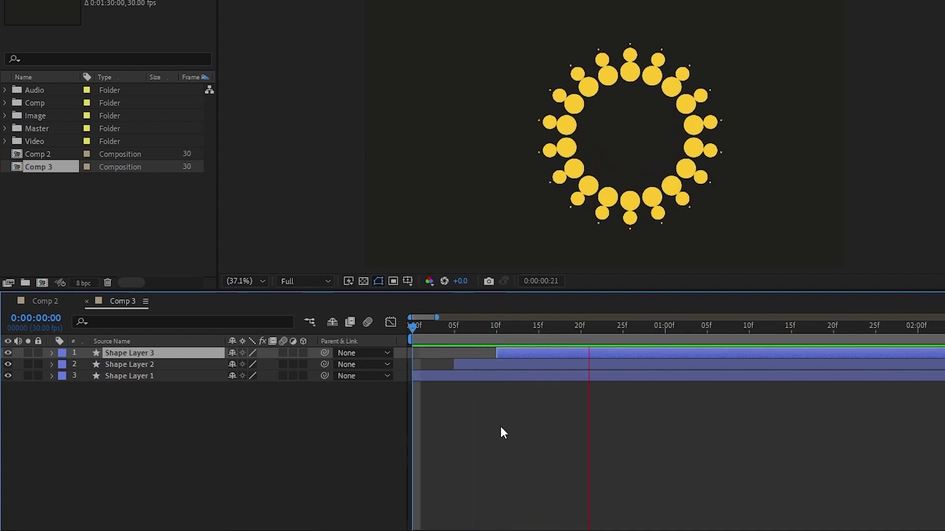
key("space")
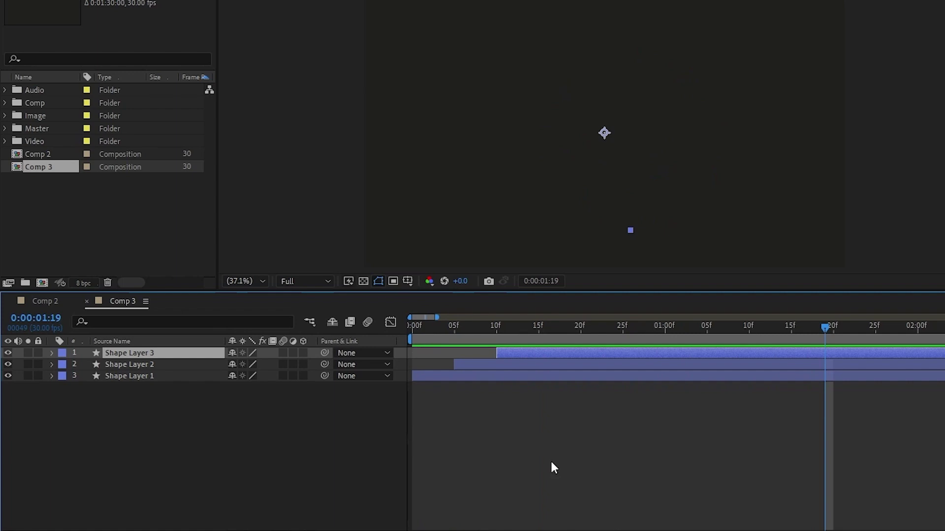
Step: Hide Shape Layers 2 and 3
left_click(453, 325)
left_click(116, 364, "ctrl")
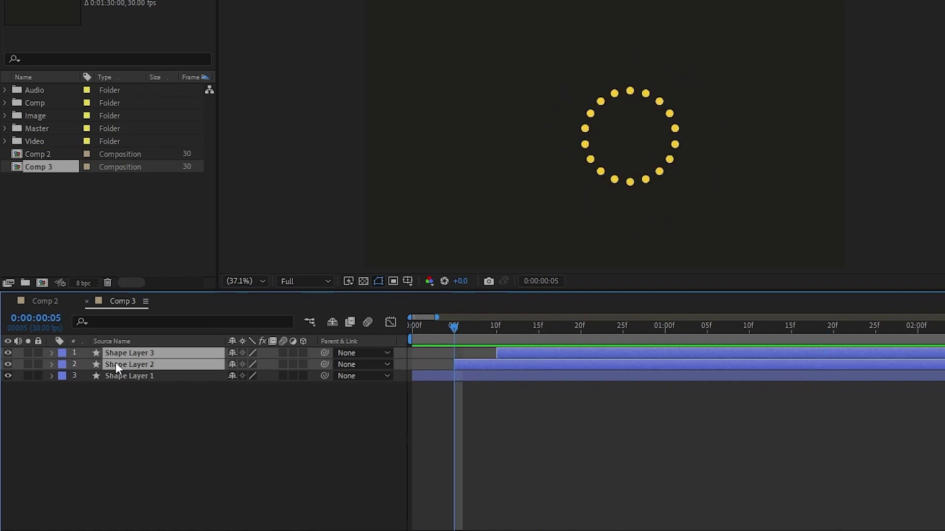
left_click_drag(8, 364, 11, 354)
Step: At frame 13, expand Shape Layer 1's Repeater 1 transform properties
left_click_drag(528, 329, 522, 328)
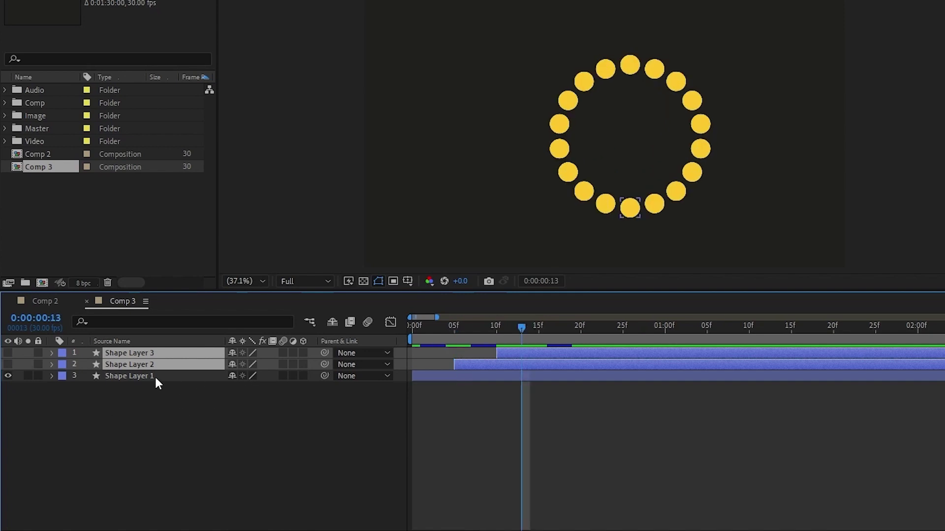
left_click(51, 376)
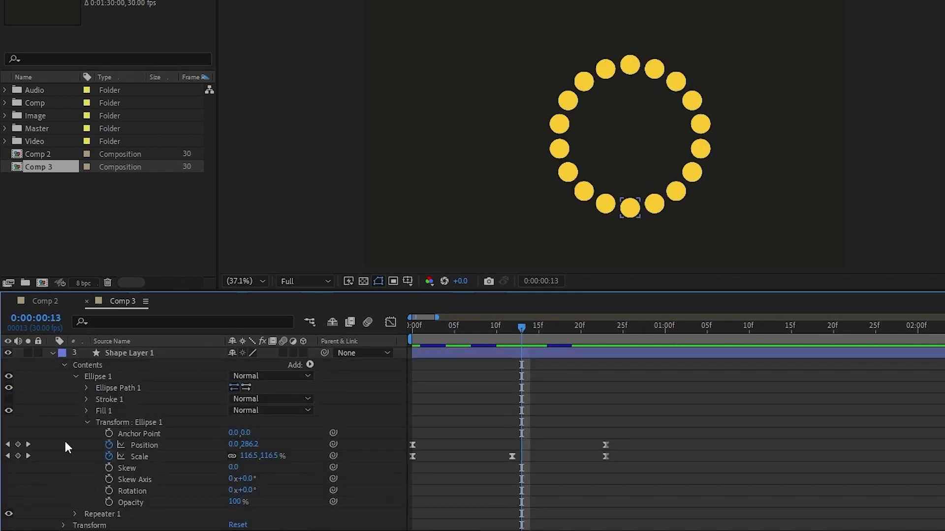
scroll(66, 440, "up", 2)
left_click(87, 446)
left_click(76, 456)
left_click(87, 502)
scroll(182, 438, "down", 3)
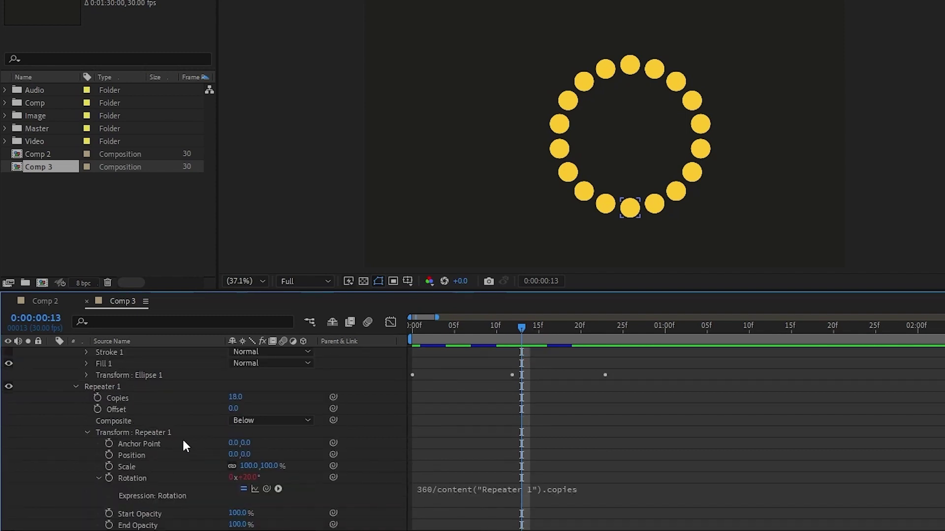
left_click(98, 478)
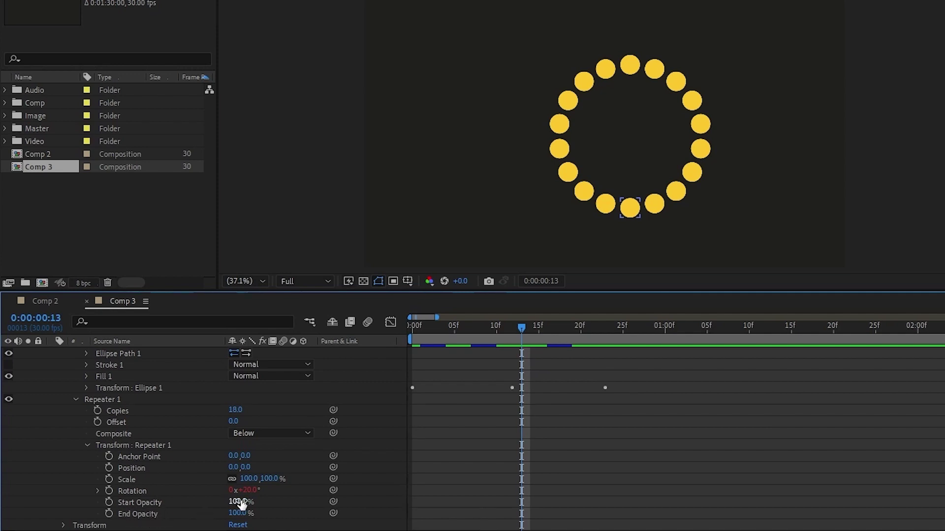
Step: Try lowering Repeater 1's Start Opacity to 0%
left_click_drag(241, 504, 191, 517)
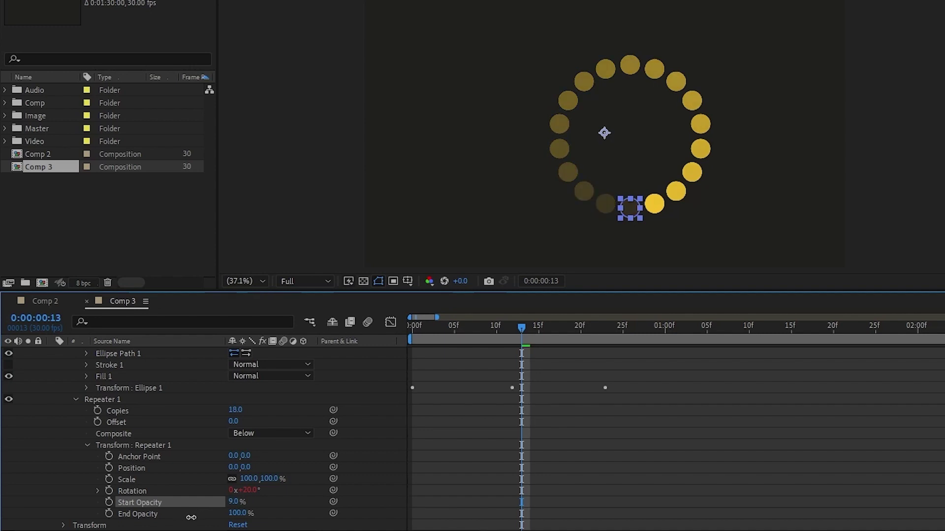
left_click(235, 502)
type("0")
key("Return")
left_click(316, 506)
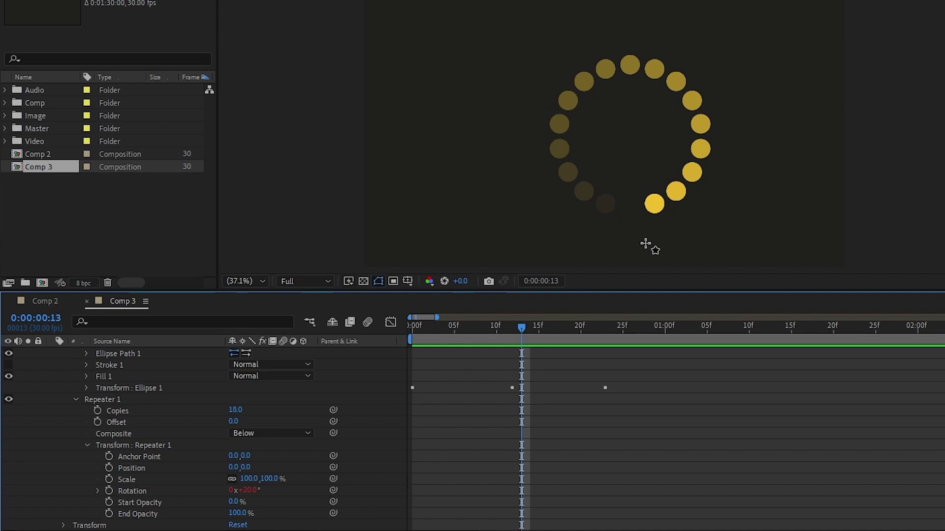
Step: Set Repeater 1's Start Opacity to 100% and End Opacity to 0%
left_click(234, 502)
type("100")
key("Return")
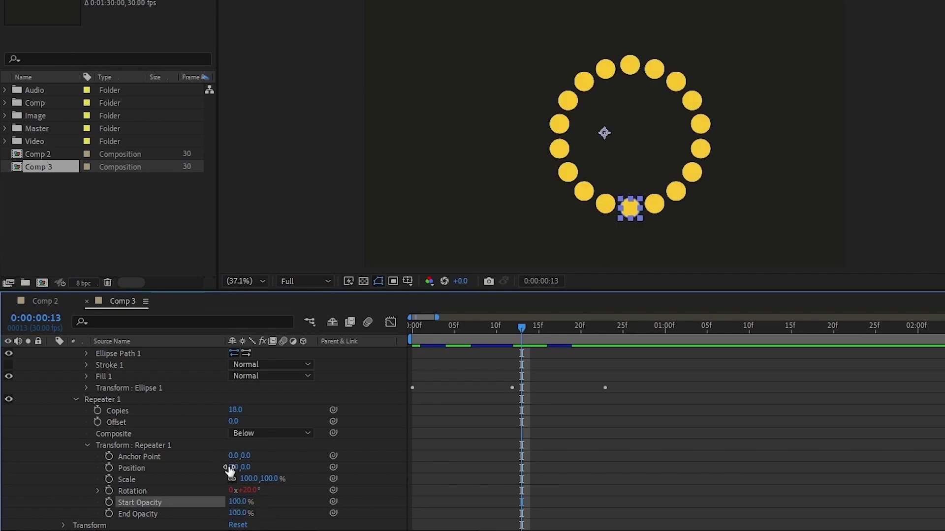
left_click(237, 513)
type("0")
key("Return")
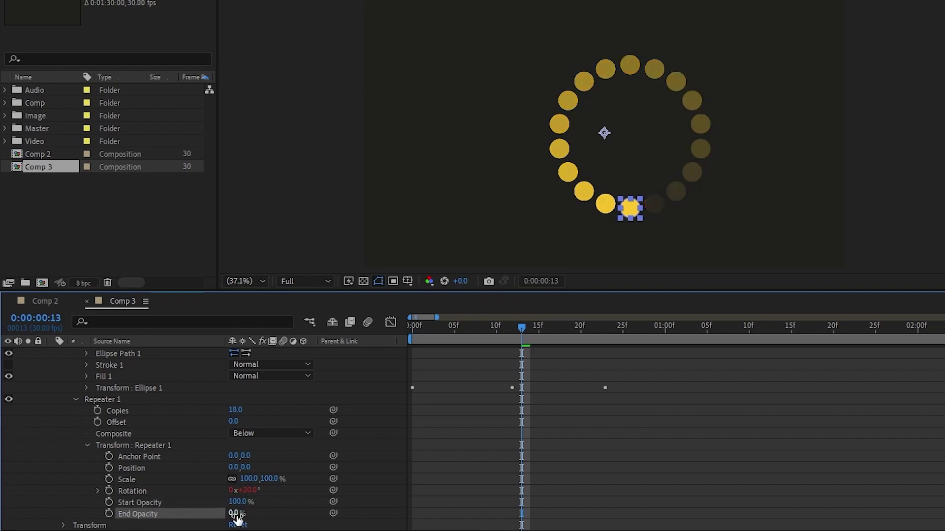
left_click(277, 511)
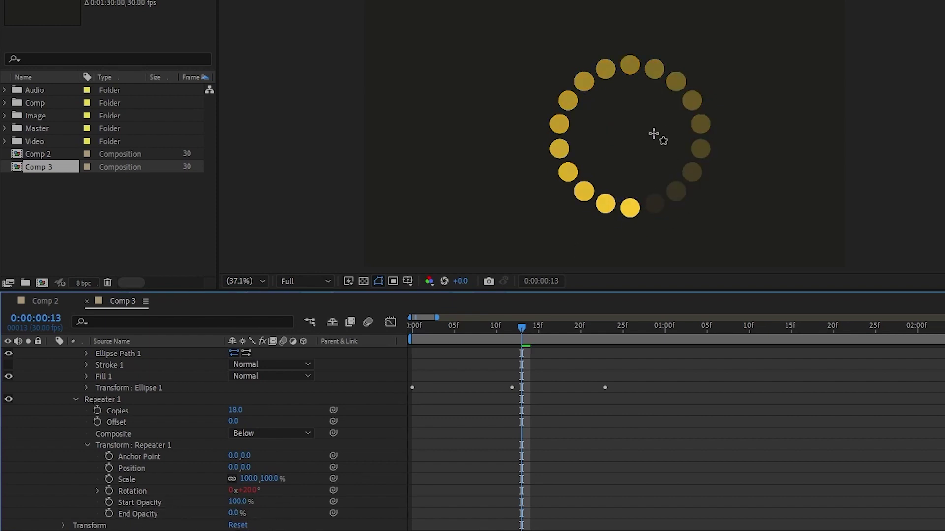
key("ctrl+z")
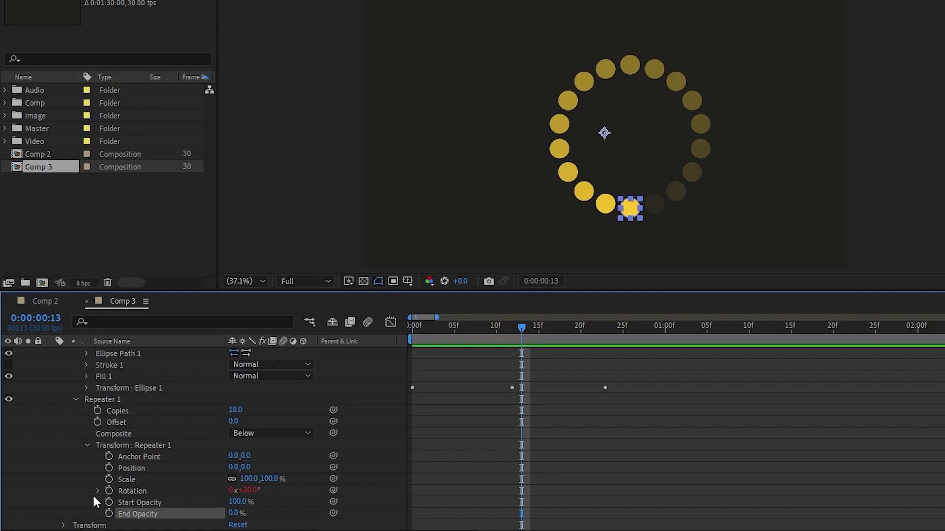
Step: Collapse Repeater 1 and add a second Repeater to Shape Layer 1
scroll(80, 506, "up", 2)
left_click(86, 503)
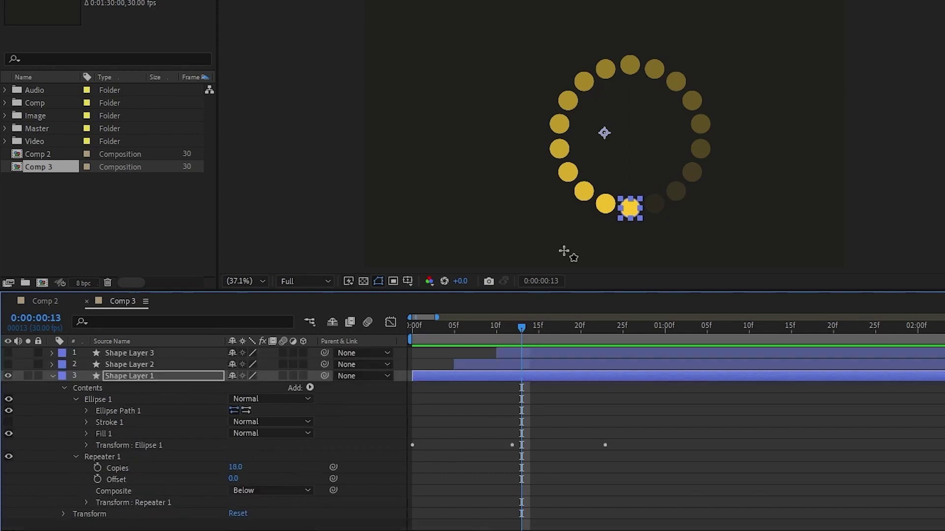
left_click(76, 457)
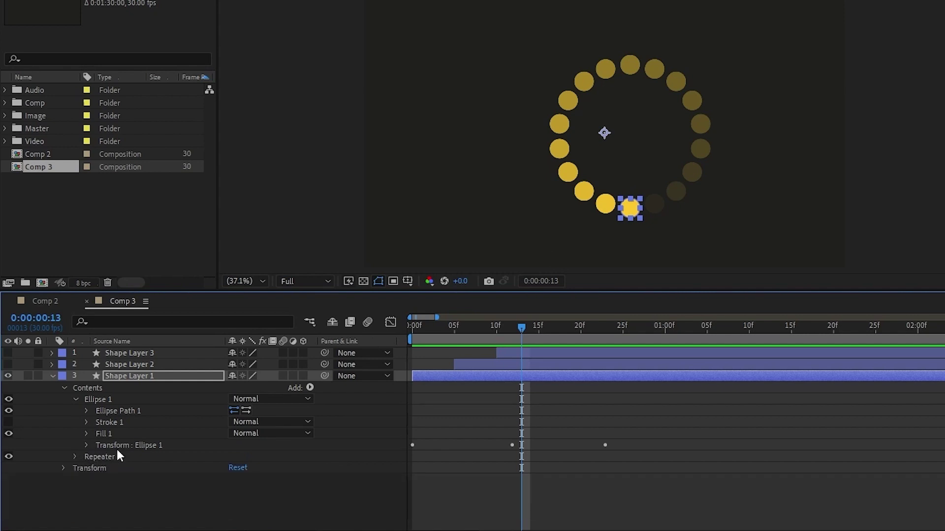
left_click(93, 458)
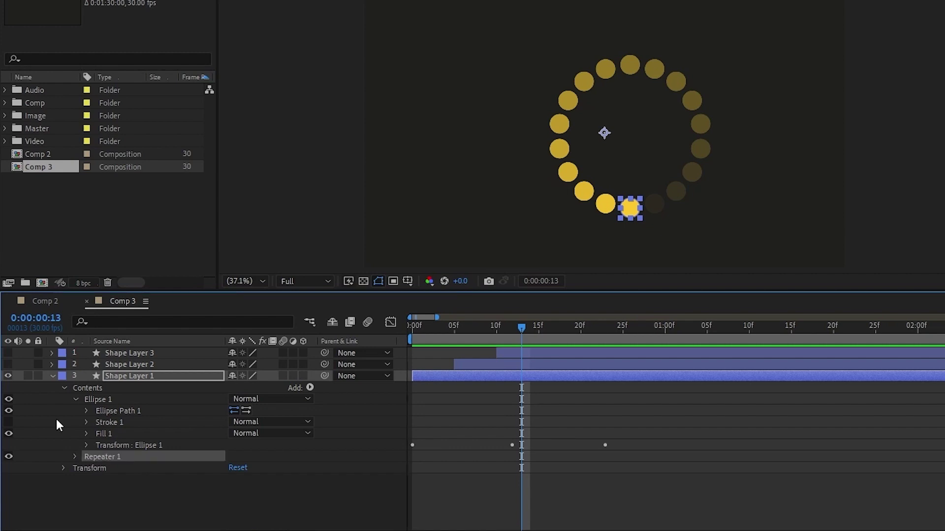
left_click(309, 387)
left_click(340, 283)
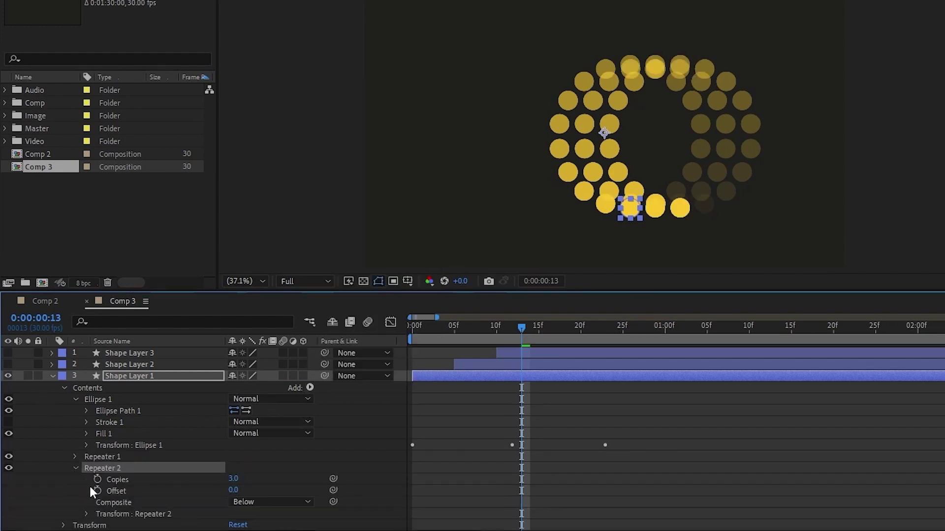
Step: Give Repeater 2 5 copies and expand its transform settings
left_click(233, 478)
type("5")
key("Return")
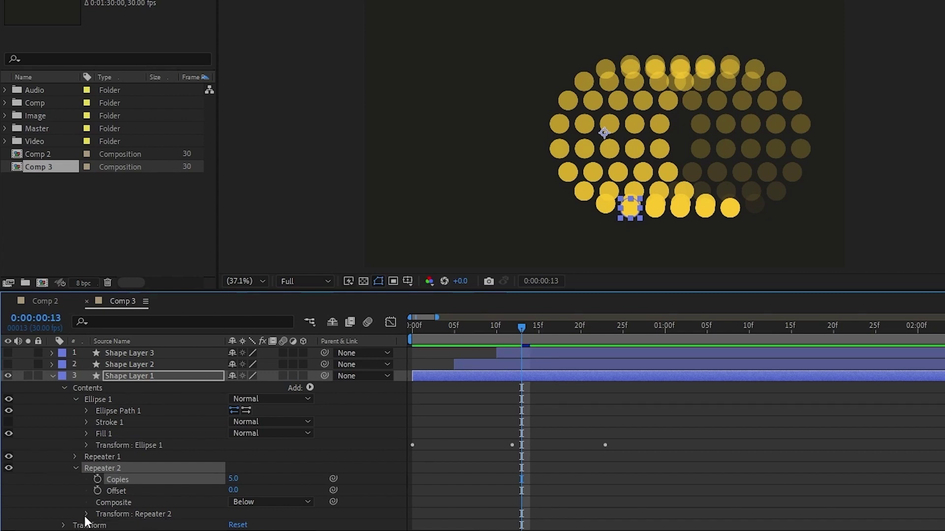
left_click(86, 514)
scroll(197, 492, "down", 3)
Step: Set Repeater 2's Position offset to 0 and Scale to 66%, then collapse it
left_click(238, 478)
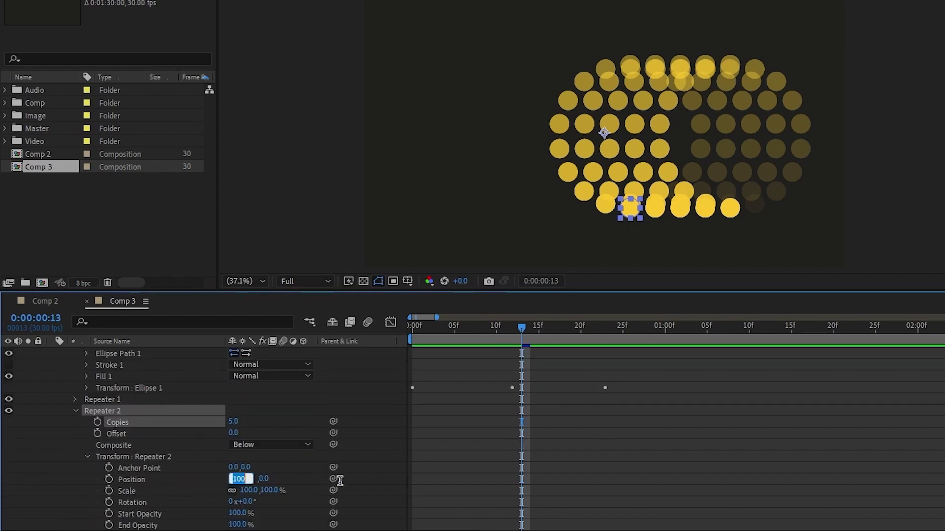
type("0")
key("Return")
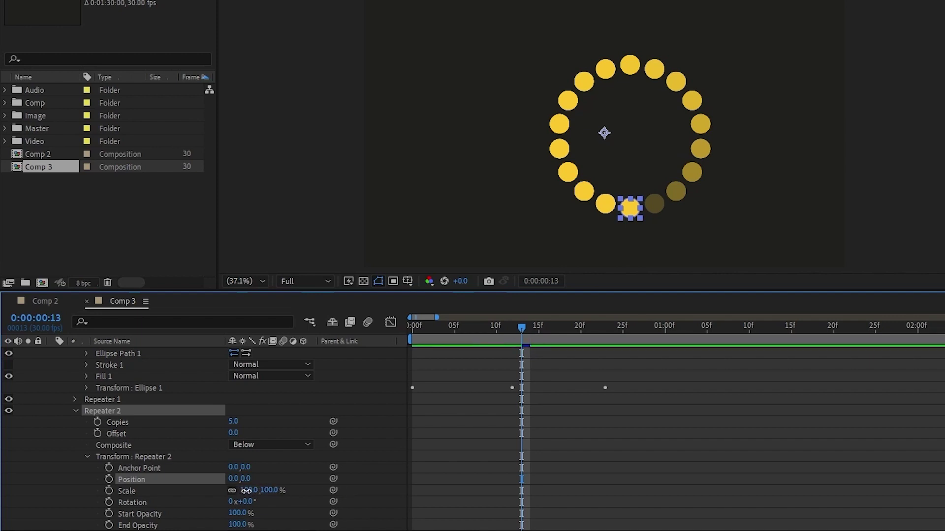
left_click_drag(247, 494, 229, 498)
left_click(895, 127)
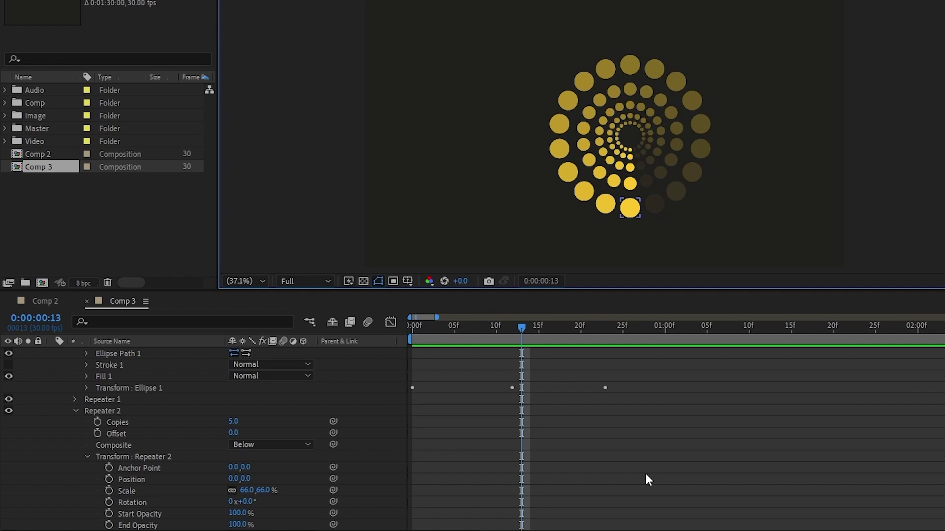
left_click(76, 411)
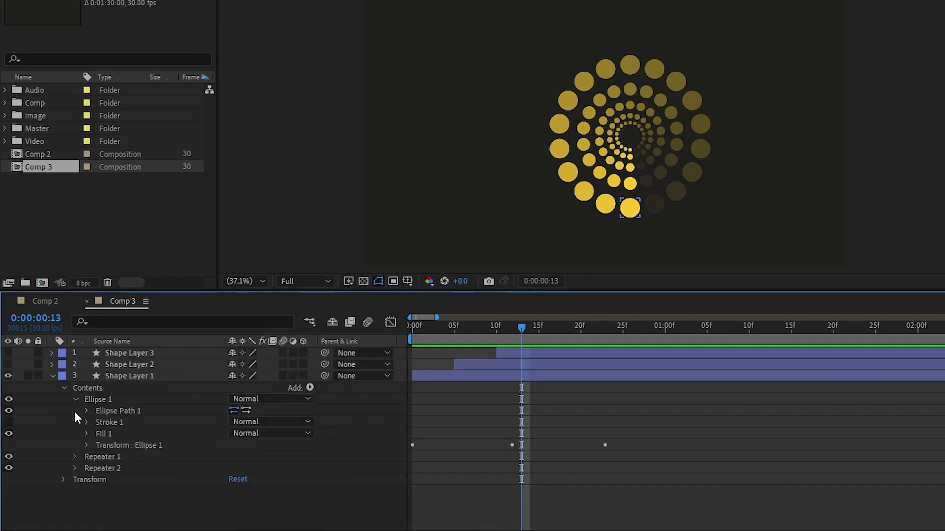